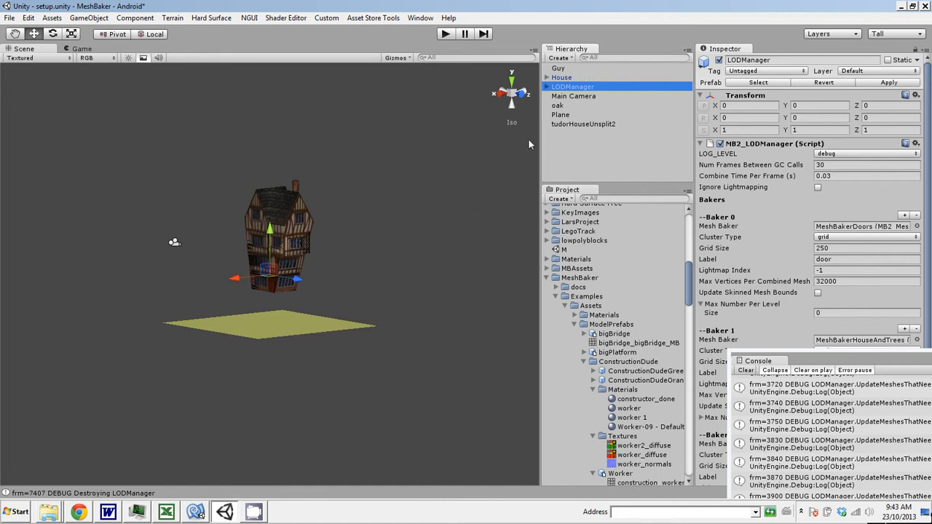
# - Deactivate the House object in the scene
pyautogui.click(571, 125)
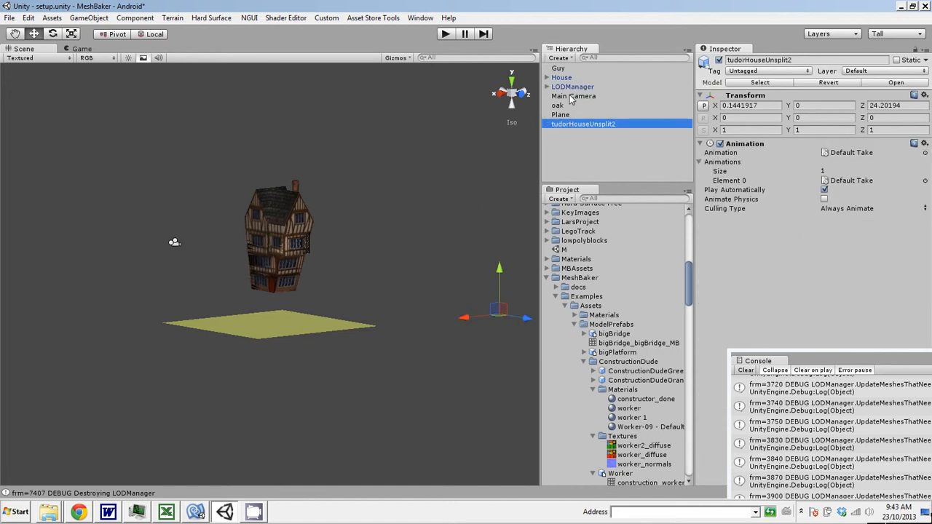
pyautogui.click(566, 70)
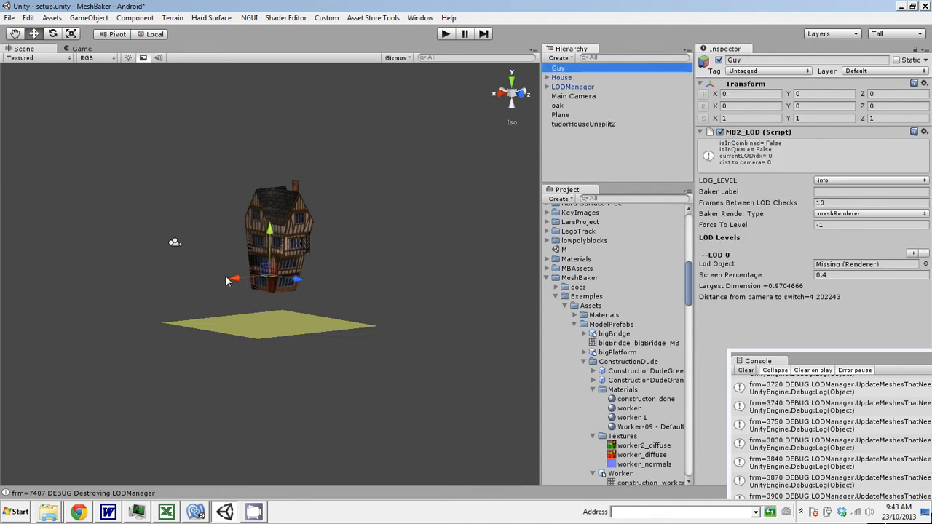
pyautogui.click(568, 78)
pyautogui.click(720, 64)
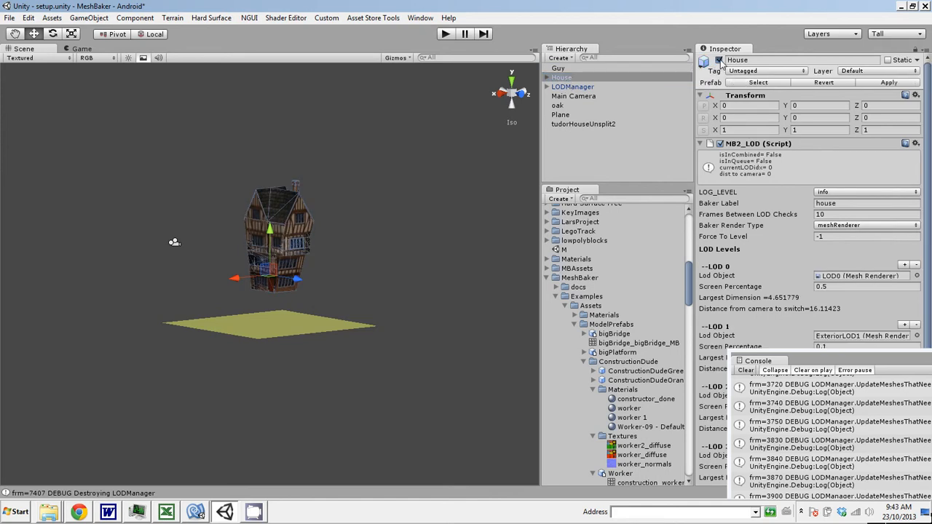
pyautogui.click(439, 282)
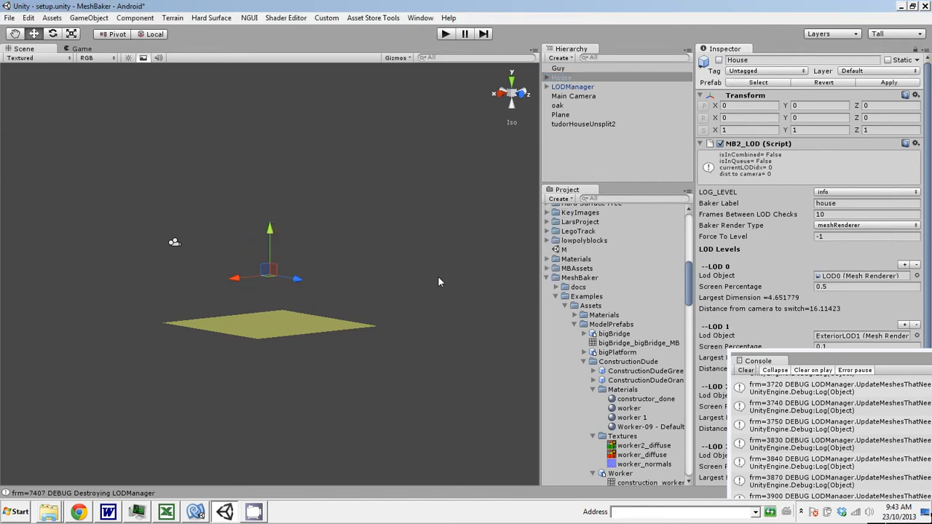
# - Delete the existing Guy object from the scene
pyautogui.click(559, 69)
pyautogui.scroll(5, 321, 293)
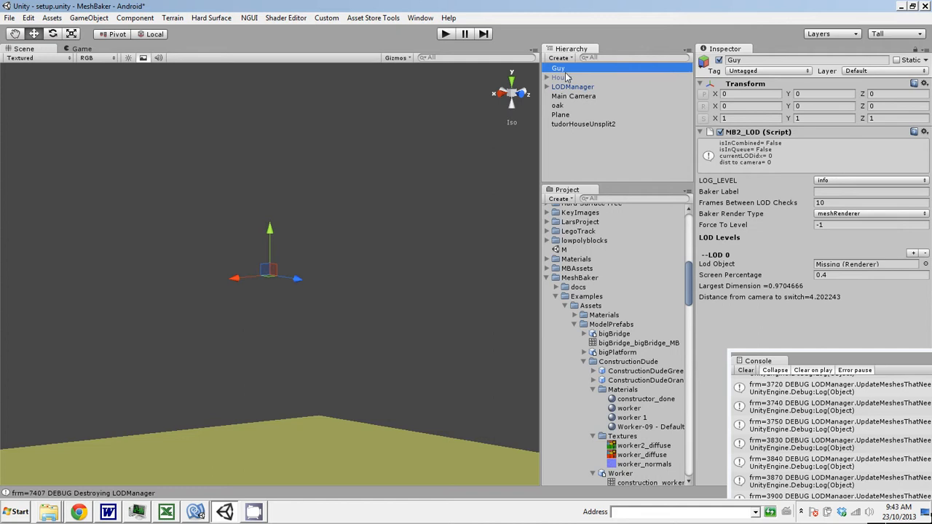
pyautogui.rightClick(567, 70)
pyautogui.click(586, 130)
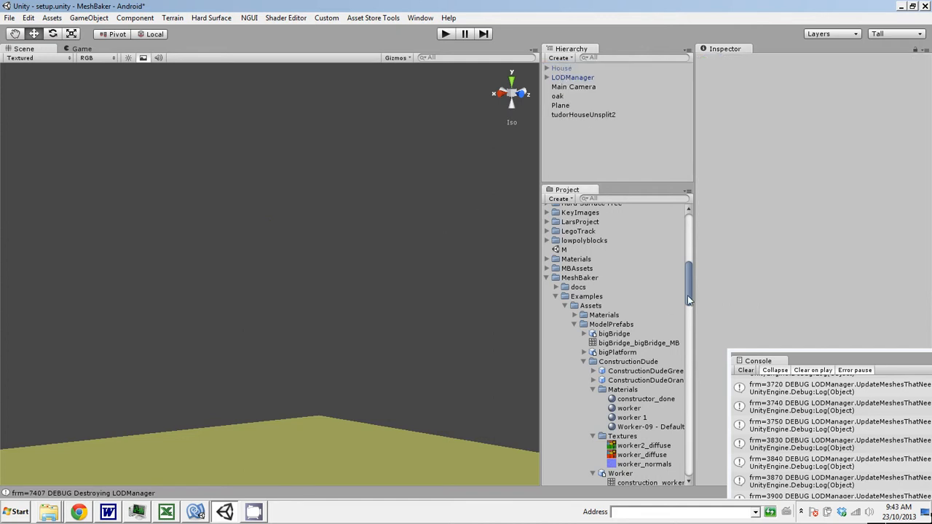
# - Add ConstructionDudeGreenPrefab from the ConstructionDude folder to the scene and frame it in the view
pyautogui.moveTo(687, 296); pyautogui.dragTo(688, 298)
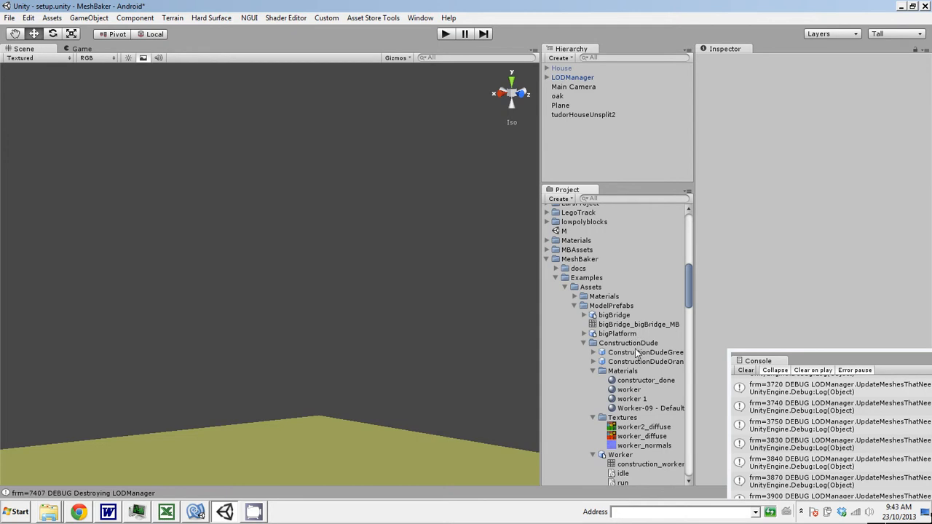
pyautogui.moveTo(642, 358); pyautogui.dragTo(602, 161)
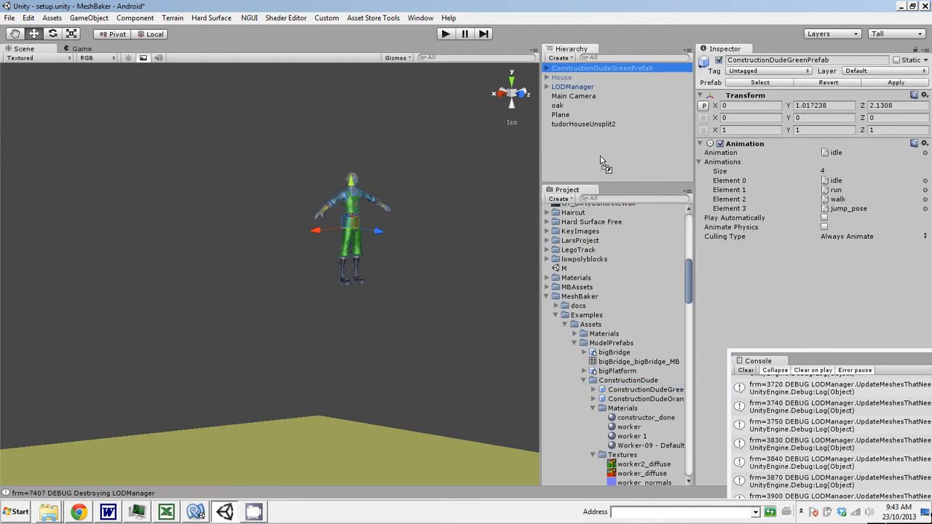
pyautogui.press('f')
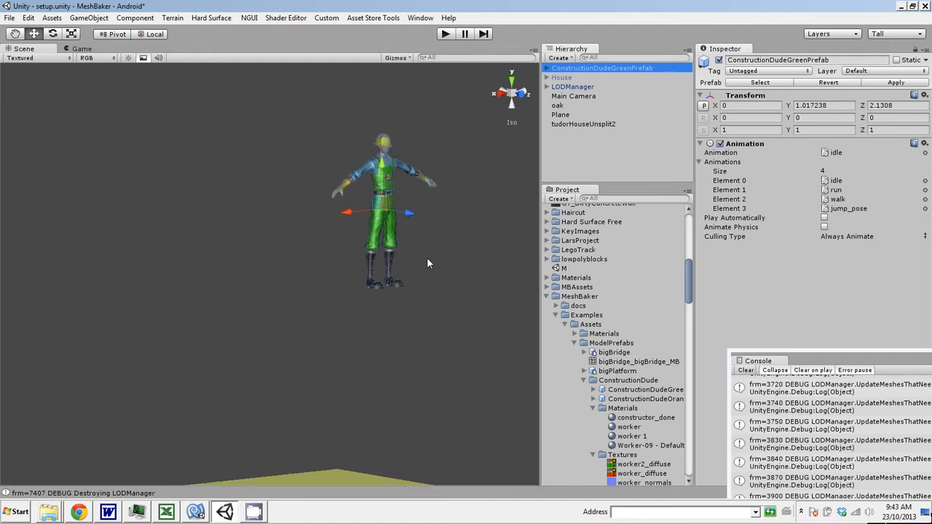
pyautogui.scroll(4, 432, 265)
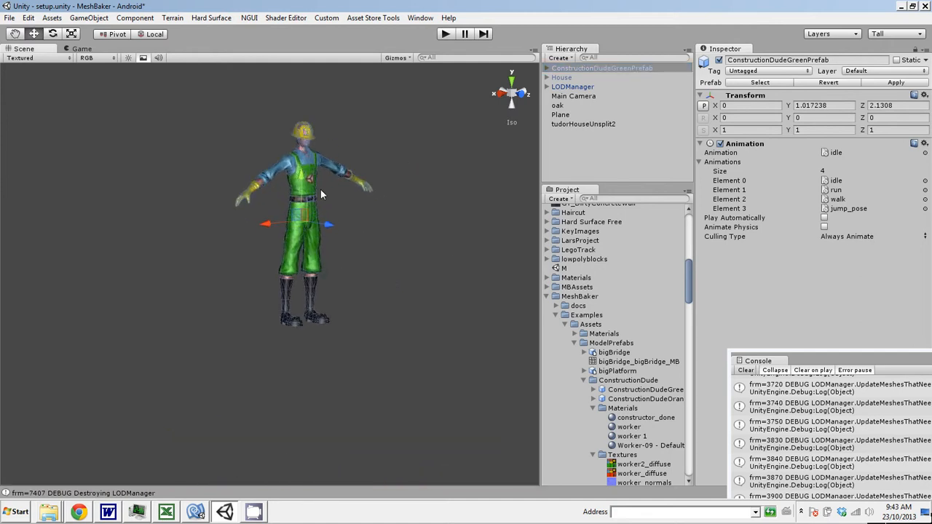
# - Create an empty game object named Guy and make ConstructionDudeGreenPrefab its child
pyautogui.click(89, 18)
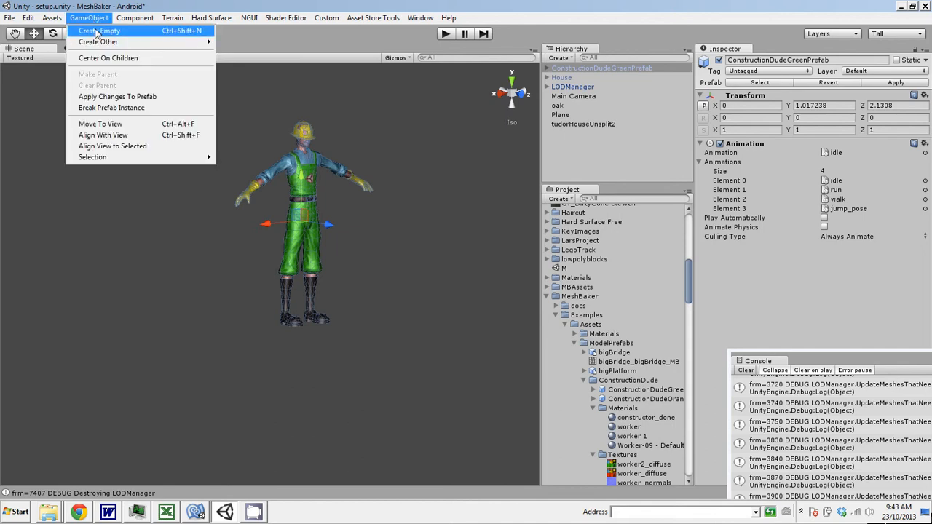
pyautogui.click(98, 30)
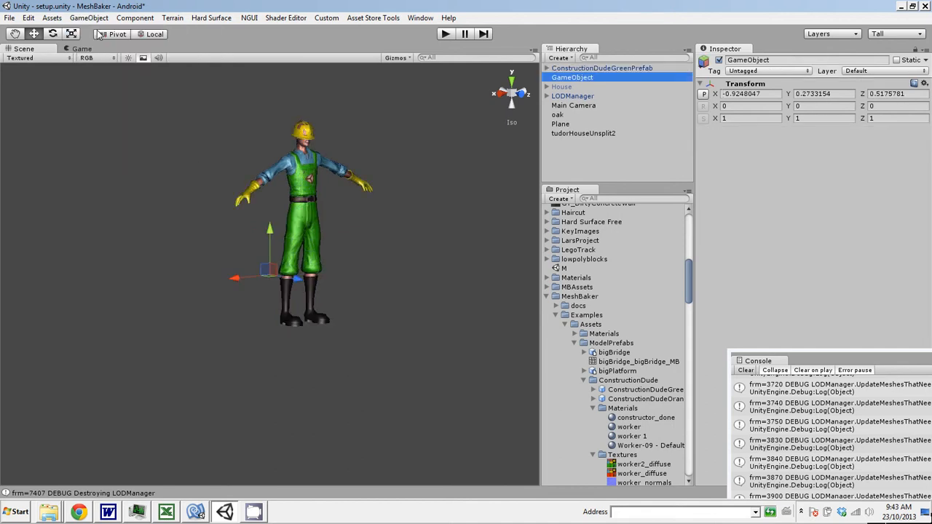
pyautogui.click(573, 77)
pyautogui.write('Gu')
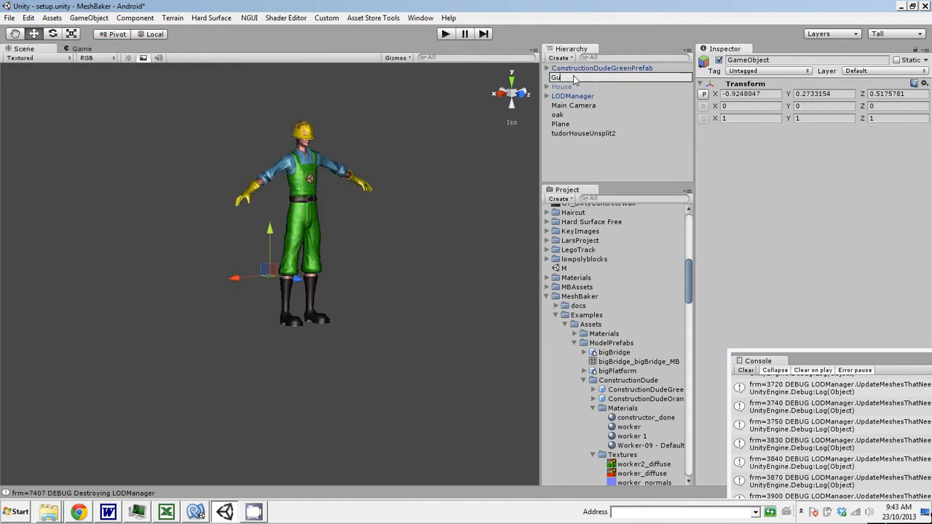
pyautogui.write('y')
pyautogui.press('Return')
pyautogui.moveTo(574, 78); pyautogui.dragTo(566, 109)
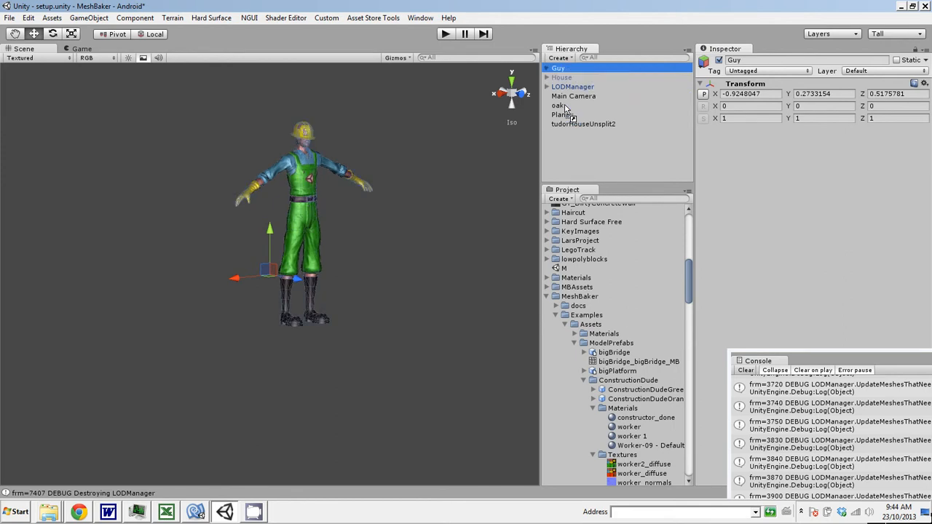
pyautogui.click(547, 68)
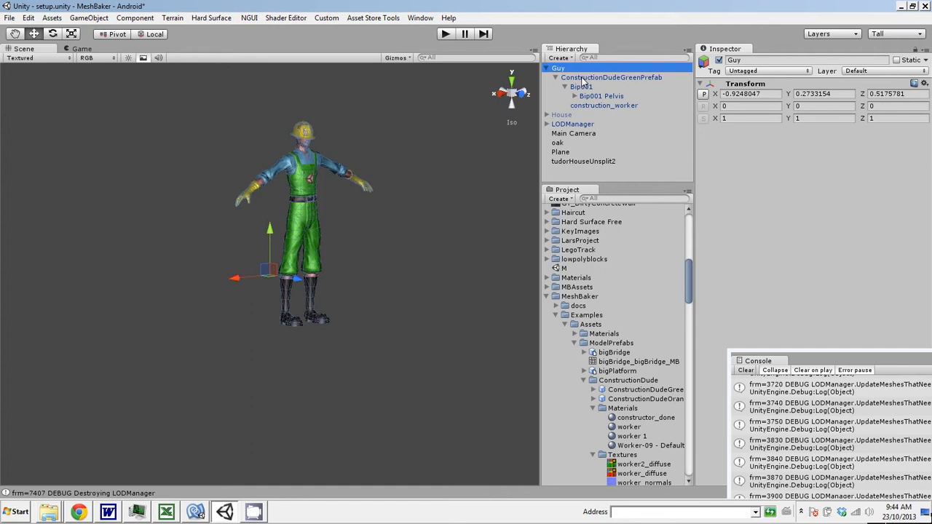
# - Add the Mesh Baker LOD component to the Guy object
pyautogui.click(101, 20)
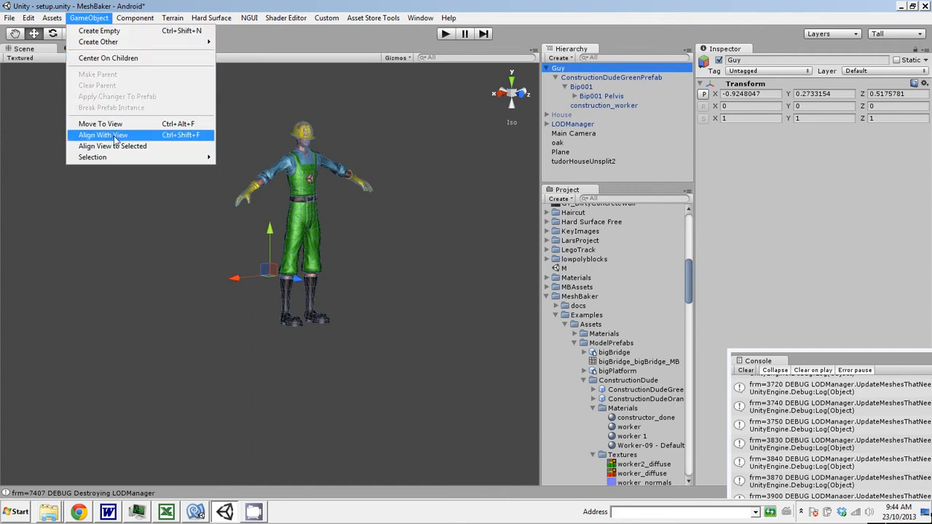
pyautogui.moveTo(118, 42)
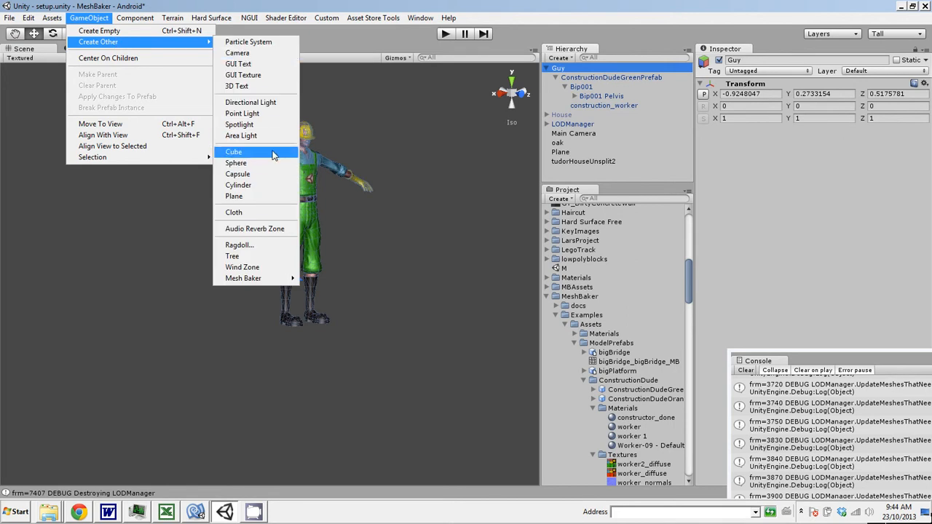
pyautogui.moveTo(136, 18)
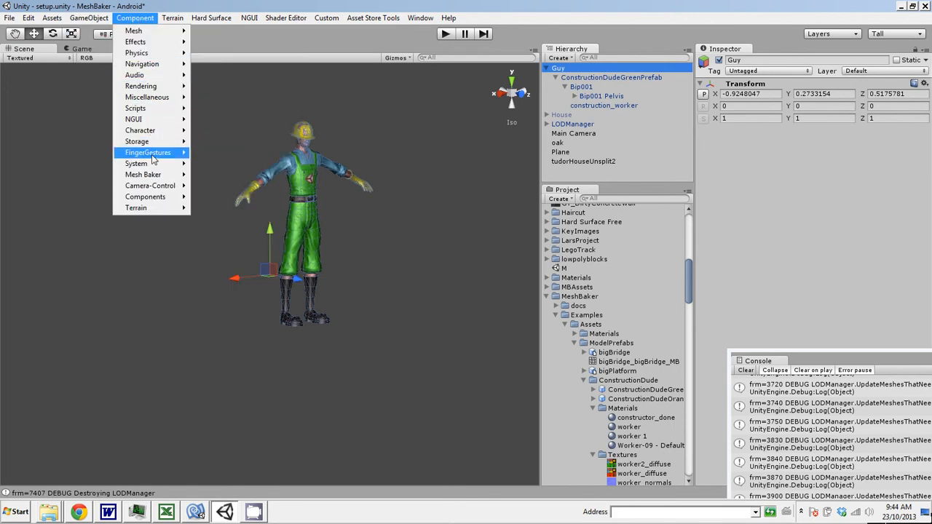
pyautogui.moveTo(153, 165)
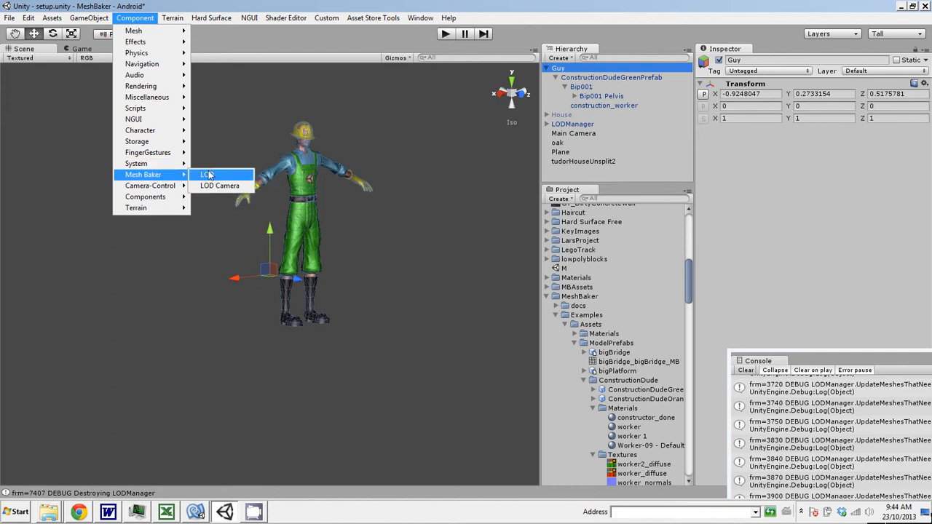
pyautogui.click(209, 175)
pyautogui.click(748, 249)
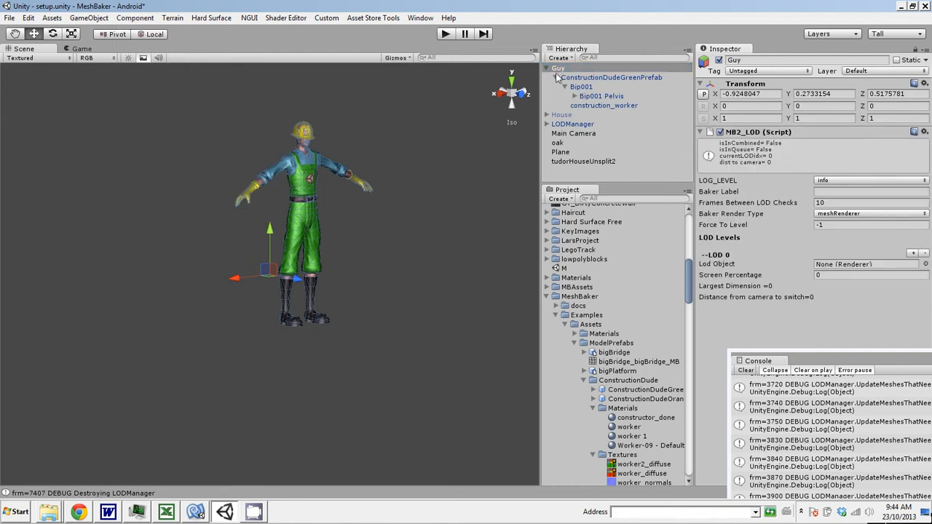
# - Assign the skinned mesh renderer of Bip001 Pelvis as the Lod Object of LOD 0 on Guy
pyautogui.click(556, 77)
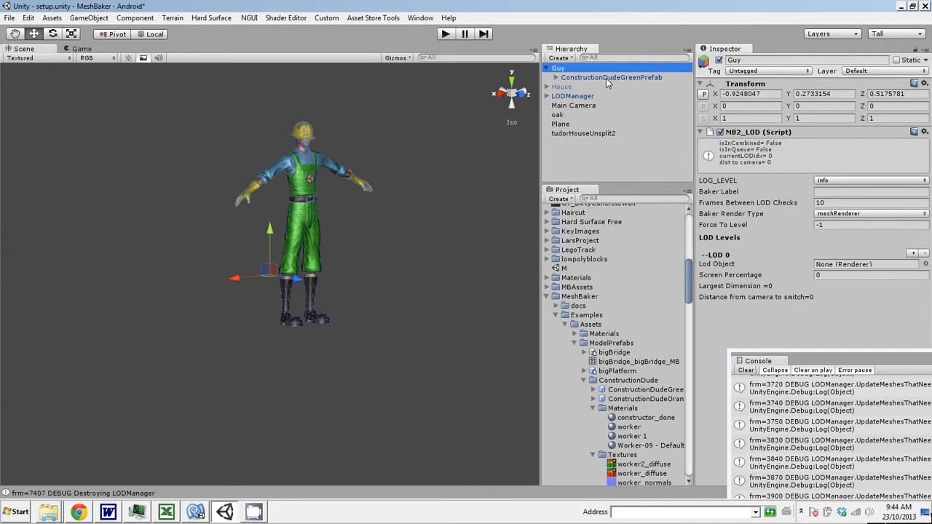
pyautogui.moveTo(582, 78); pyautogui.dragTo(875, 263)
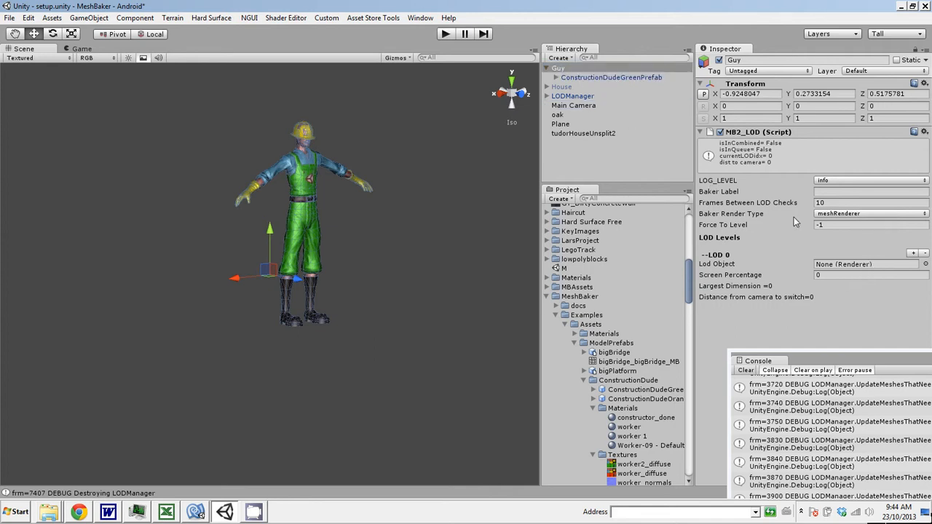
pyautogui.click(556, 78)
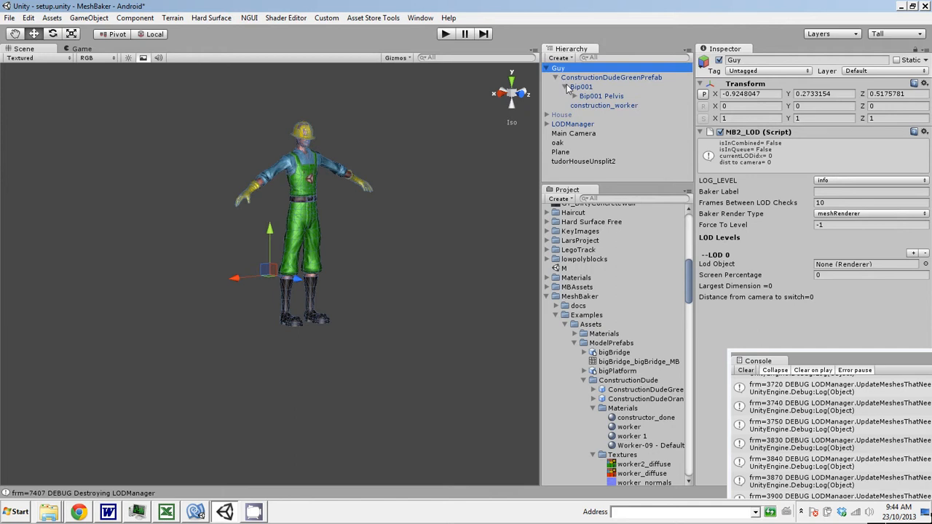
pyautogui.click(592, 96)
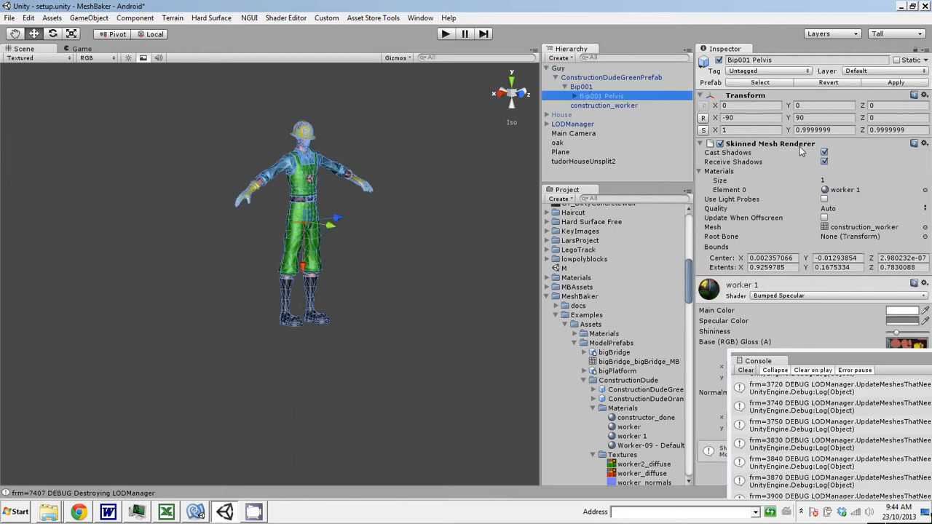
pyautogui.click(558, 68)
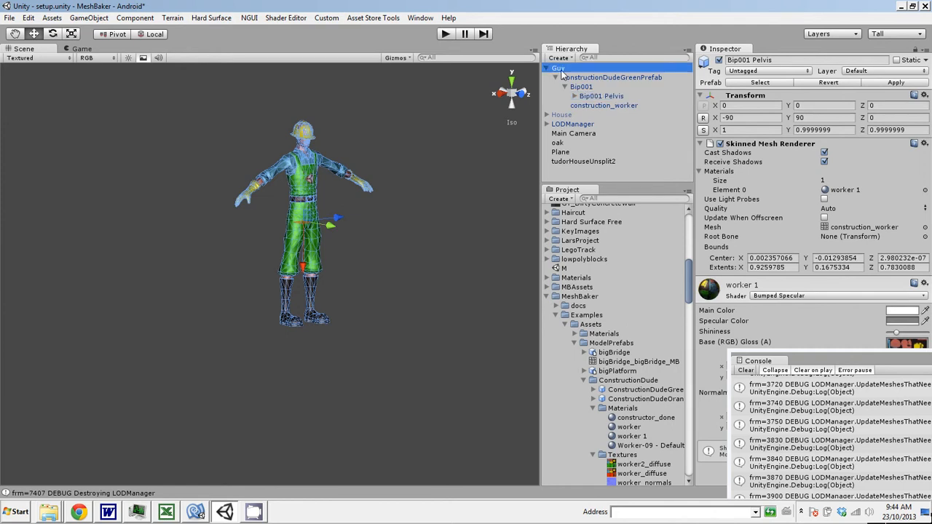
pyautogui.moveTo(594, 98); pyautogui.dragTo(844, 273)
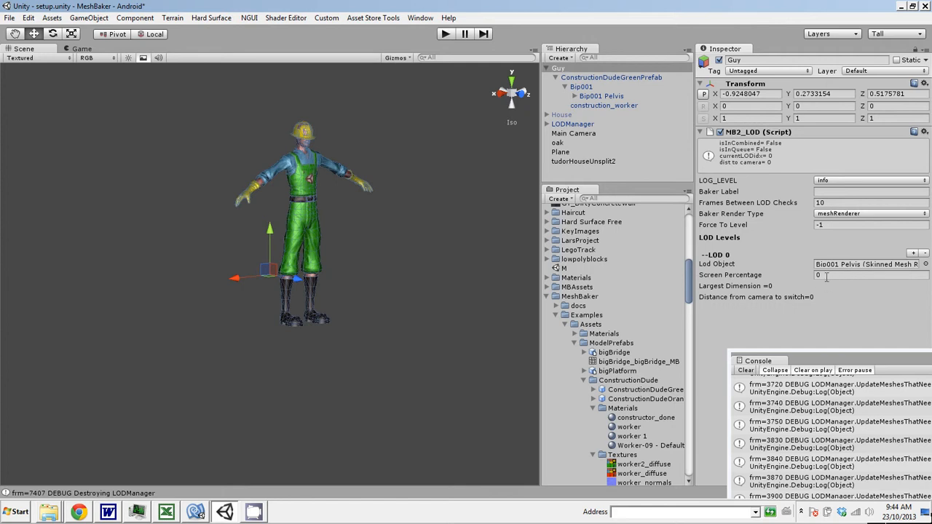
# - Set the screen percentage of LOD 0 on Guy to 0.5
pyautogui.click(813, 278)
pyautogui.write('.5')
pyautogui.click(426, 291)
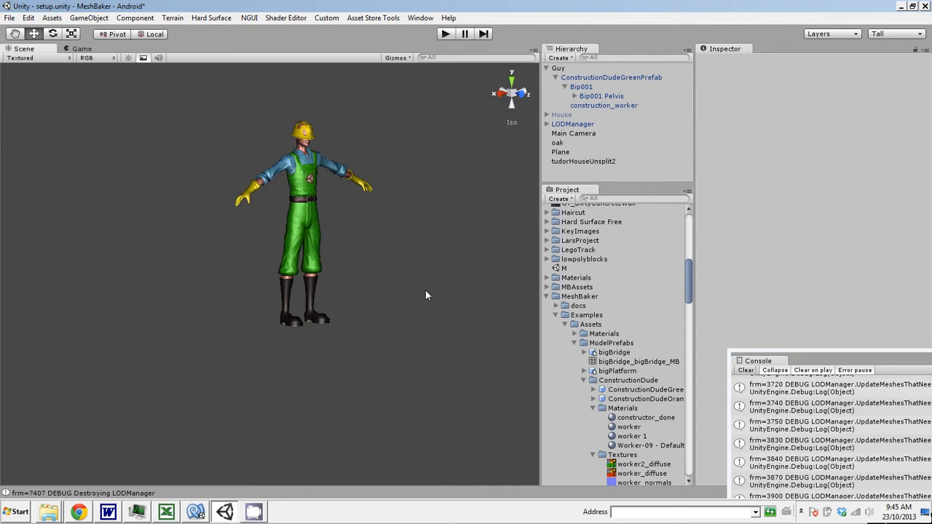
# - Shrink the skinned mesh bounds of Bip001 Pelvis from the side view to extents of about 0.16 in X and 0.056 in Y
pyautogui.click(596, 96)
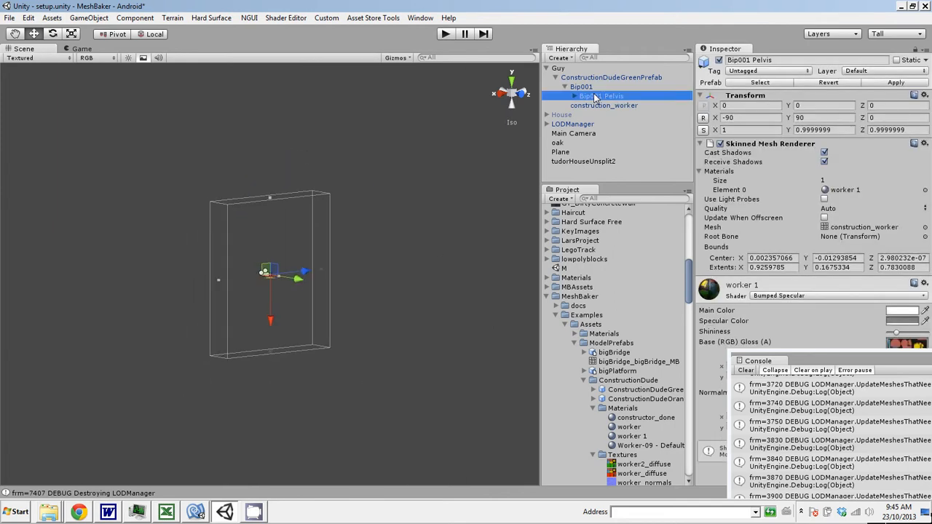
pyautogui.keyDown('alt'); pyautogui.moveTo(386, 332); pyautogui.dragTo(422, 342); pyautogui.keyUp('alt')
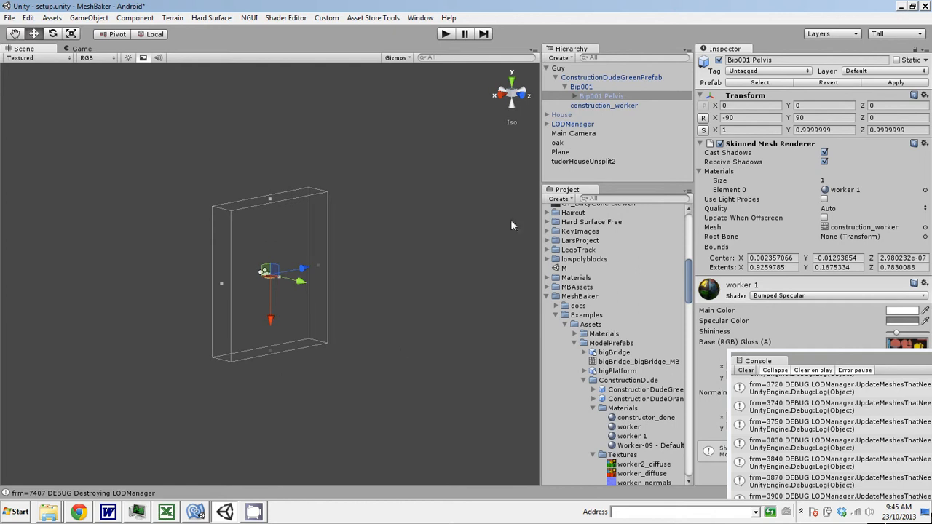
pyautogui.click(578, 70)
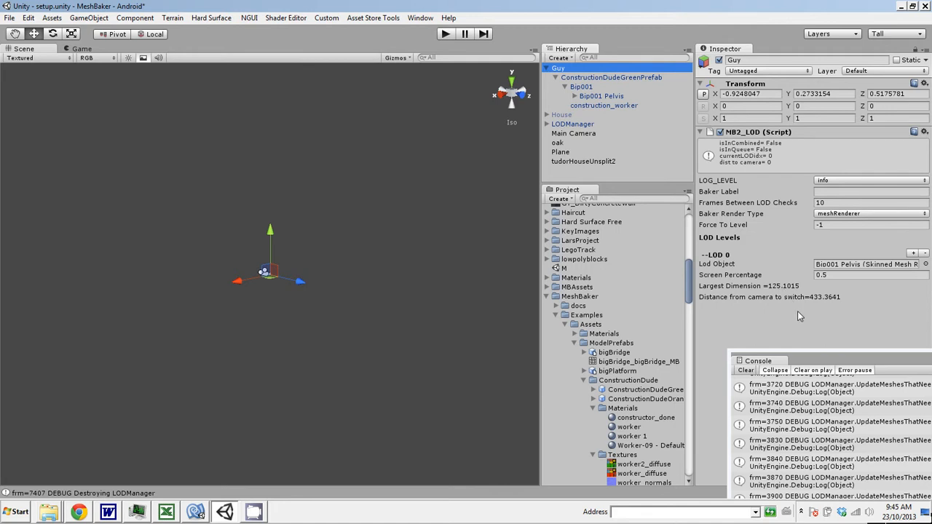
pyautogui.click(594, 97)
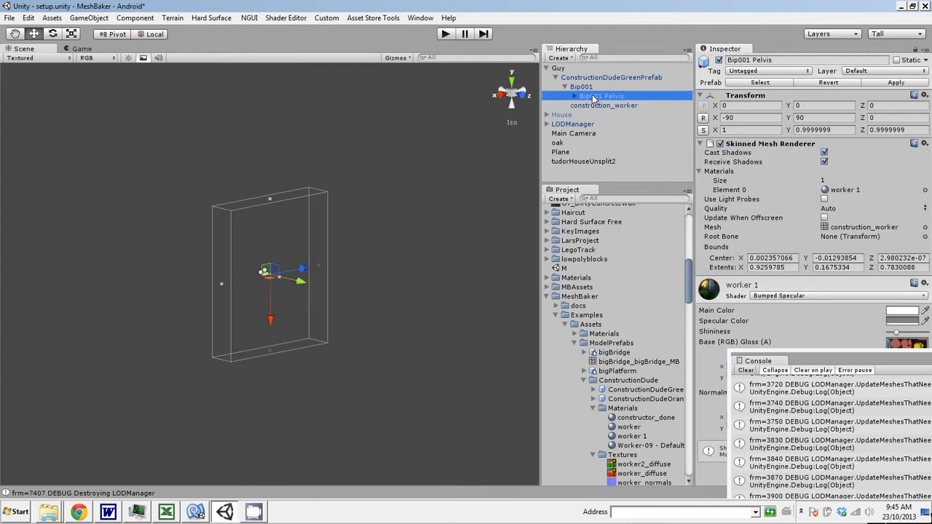
pyautogui.keyDown('alt'); pyautogui.moveTo(425, 276); pyautogui.dragTo(394, 284); pyautogui.keyUp('alt')
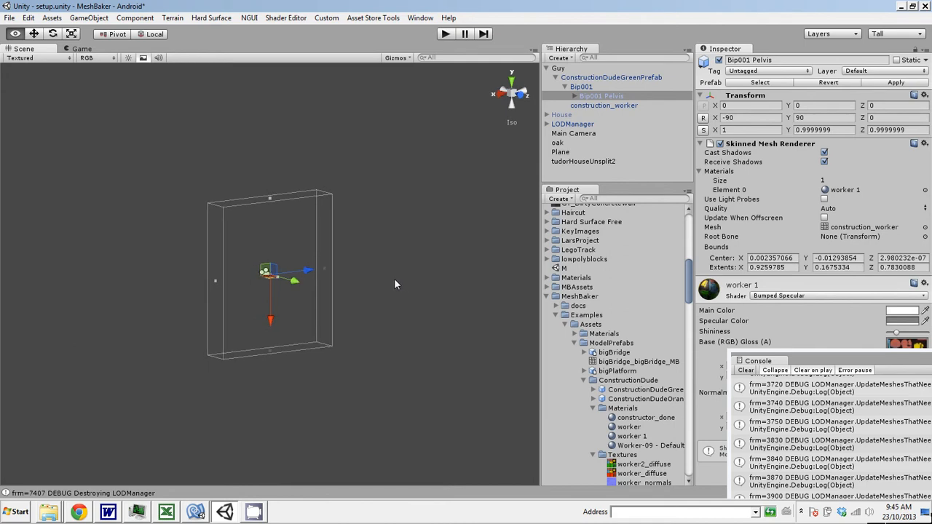
pyautogui.click(503, 93)
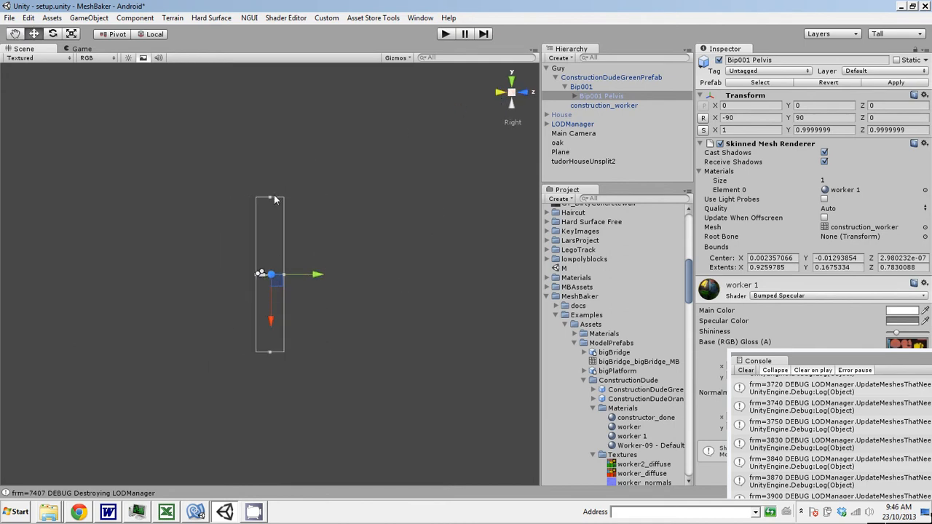
pyautogui.moveTo(271, 200); pyautogui.dragTo(274, 278)
pyautogui.moveTo(270, 352); pyautogui.dragTo(277, 286)
# - Tighten the Bip001 Pelvis bounds around the character from the side to extents of about 0.009 in X and 0.007 in Y
pyautogui.click(606, 93)
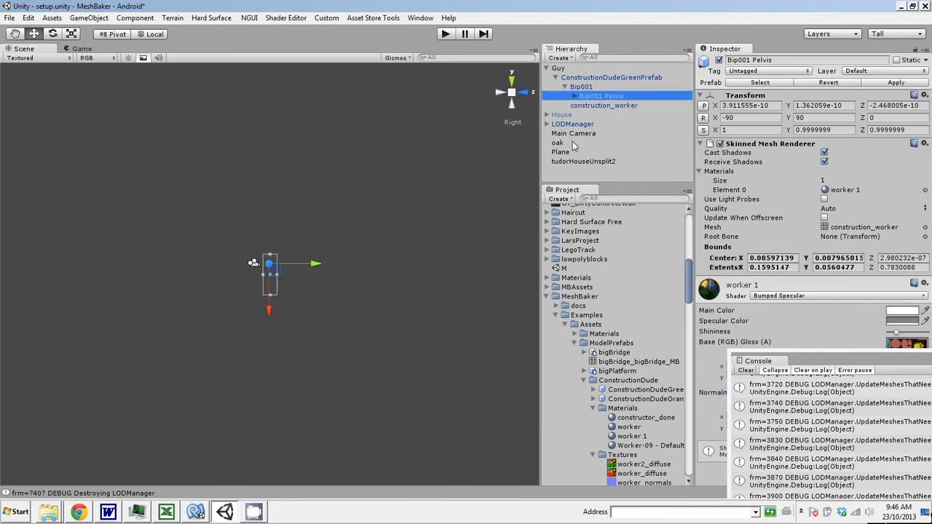
pyautogui.press('f')
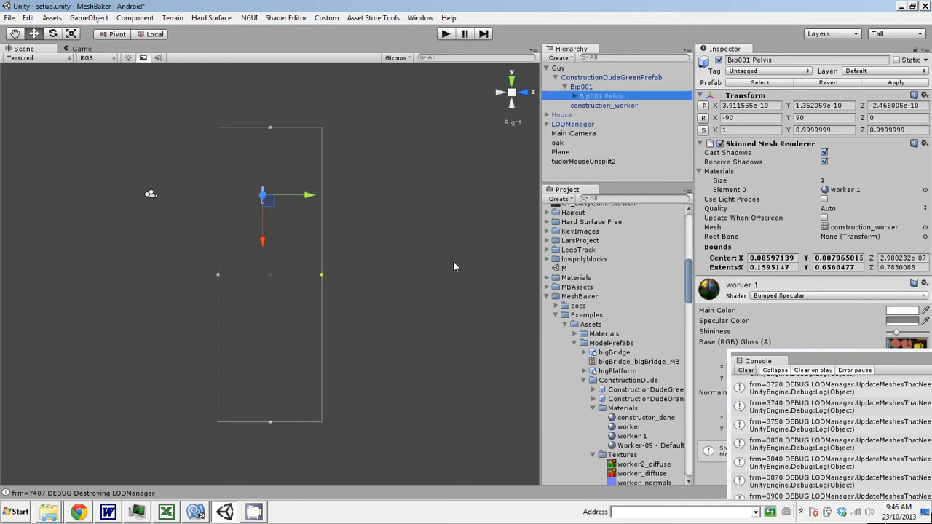
pyautogui.moveTo(270, 105); pyautogui.dragTo(270, 175)
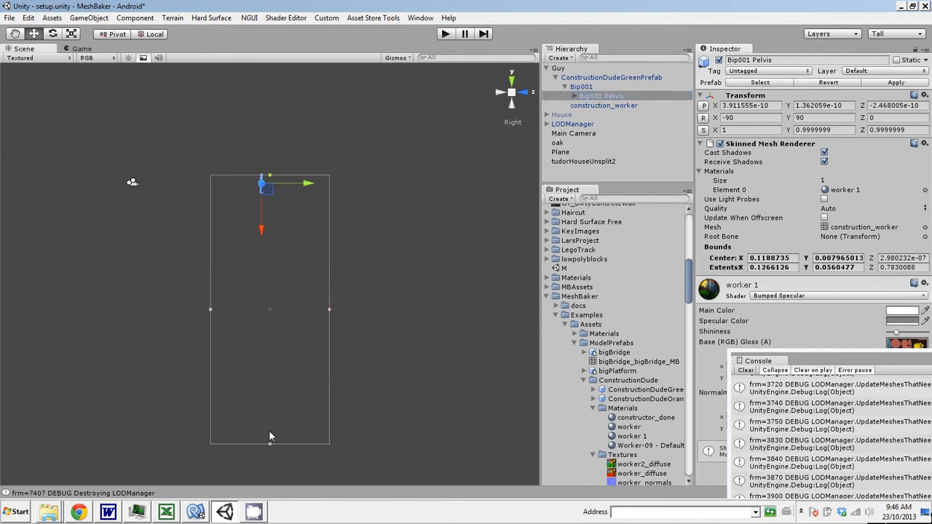
pyautogui.moveTo(268, 442); pyautogui.dragTo(272, 194)
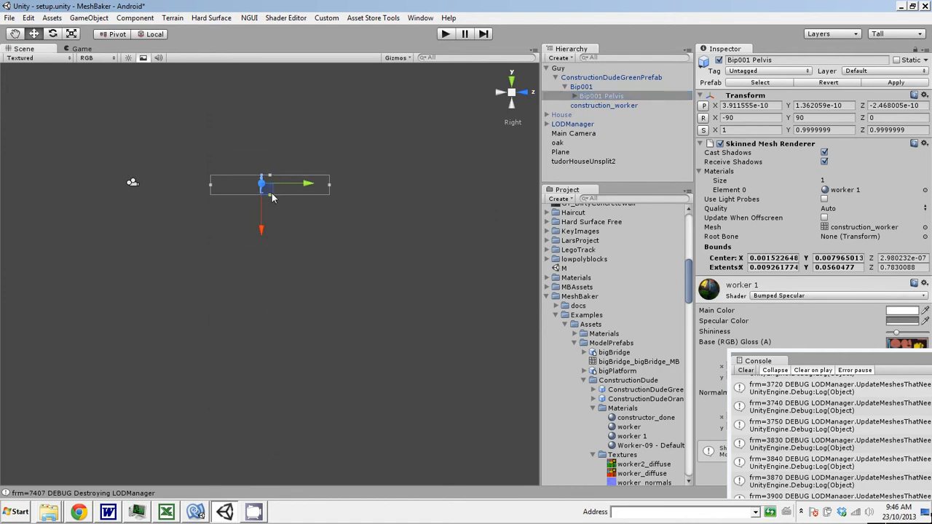
pyautogui.moveTo(210, 185); pyautogui.dragTo(255, 185)
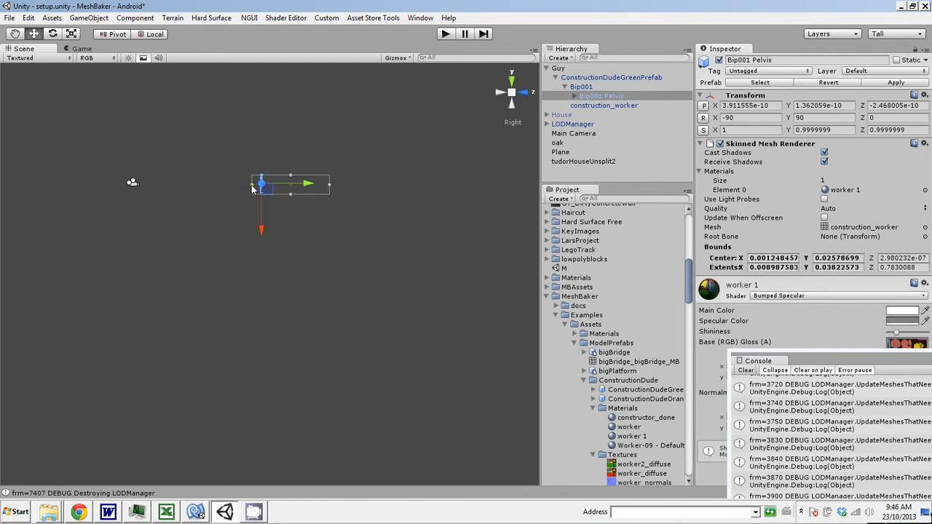
pyautogui.moveTo(330, 185); pyautogui.dragTo(270, 190)
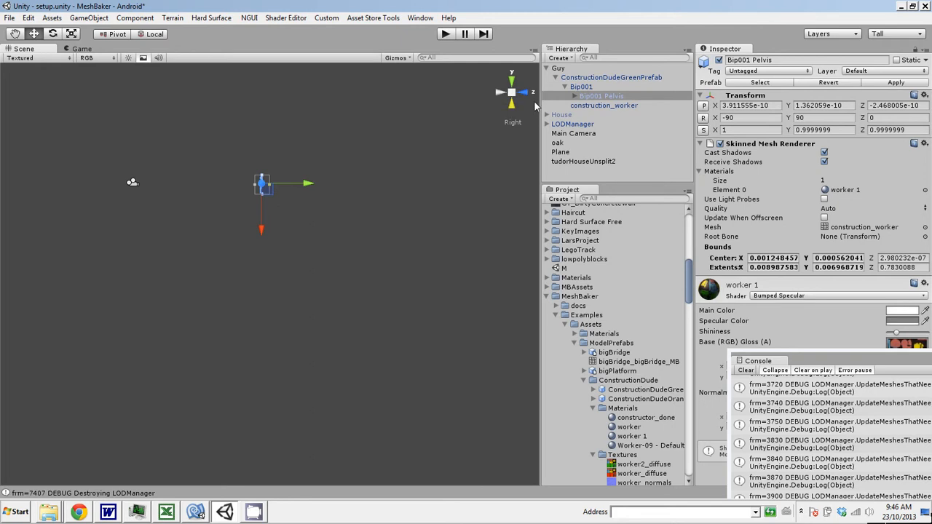
# - Narrow the width of the Bip001 Pelvis bounds from the front view to a Z extent of about 0.027
pyautogui.click(525, 92)
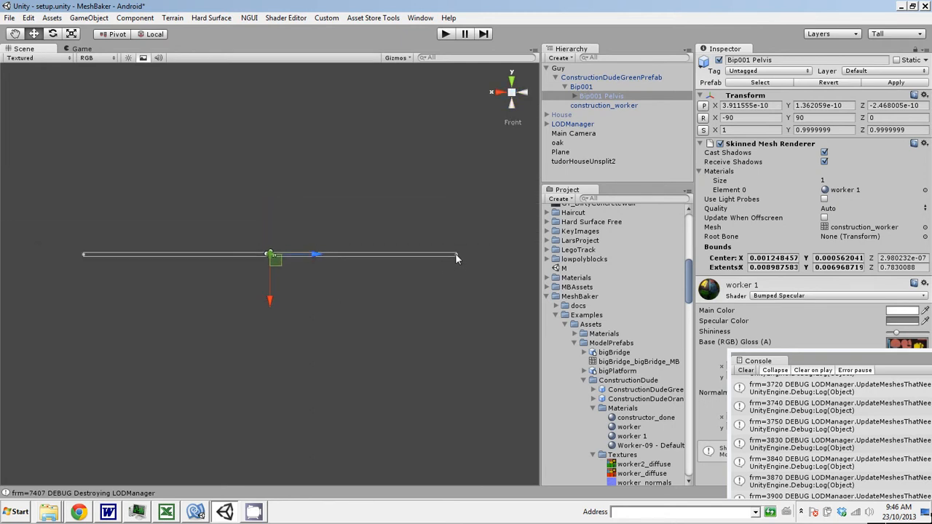
pyautogui.moveTo(455, 257); pyautogui.dragTo(277, 261)
pyautogui.moveTo(82, 255); pyautogui.dragTo(258, 266)
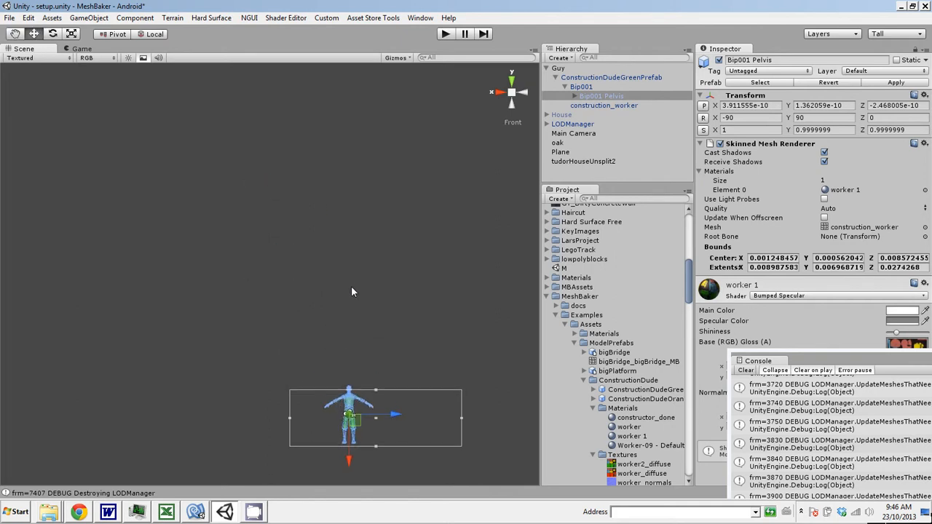
# - Fit the front of the Bip001 Pelvis bounds from helmet to boots, with extents of about 0.0092 in X and 0.0041 in Z
pyautogui.scroll(5, 348, 274)
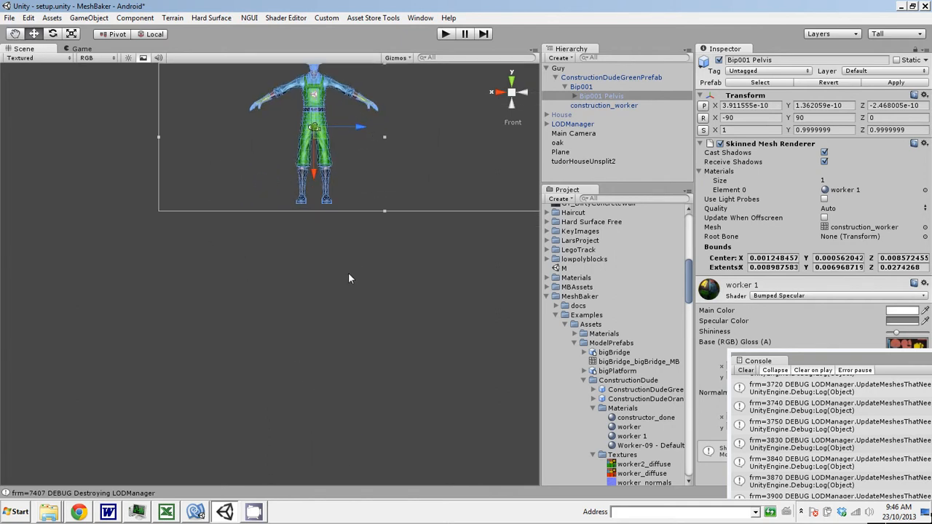
pyautogui.moveTo(351, 257); pyautogui.dragTo(327, 286, button='middle')
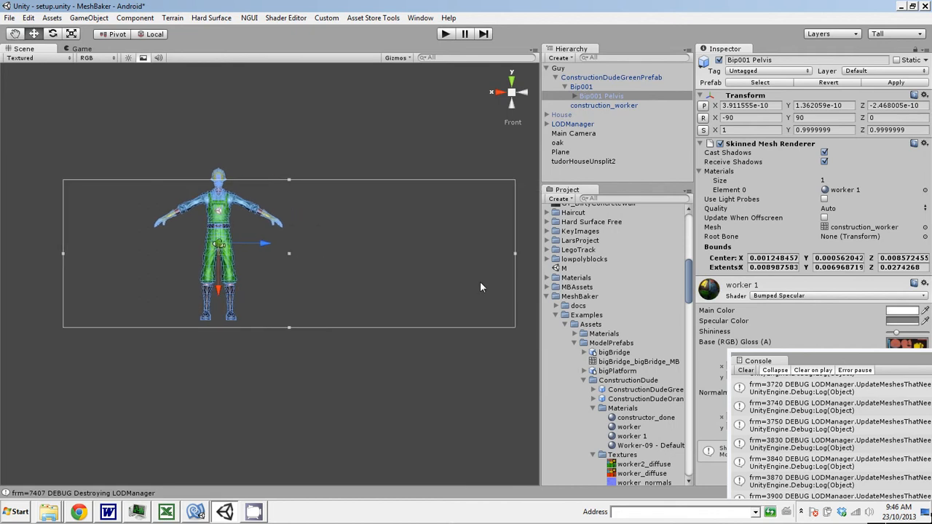
pyautogui.moveTo(516, 254); pyautogui.dragTo(251, 257)
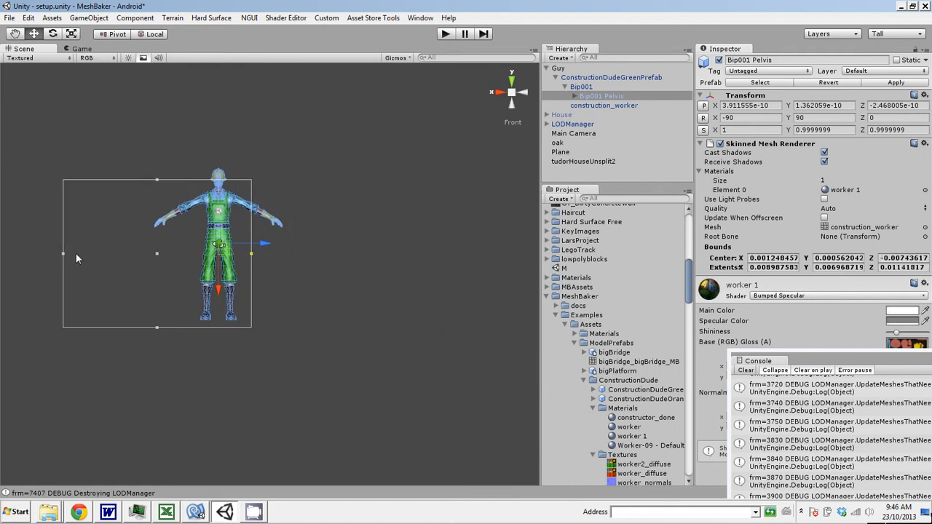
pyautogui.moveTo(62, 256); pyautogui.dragTo(184, 248)
pyautogui.moveTo(217, 181); pyautogui.dragTo(217, 169)
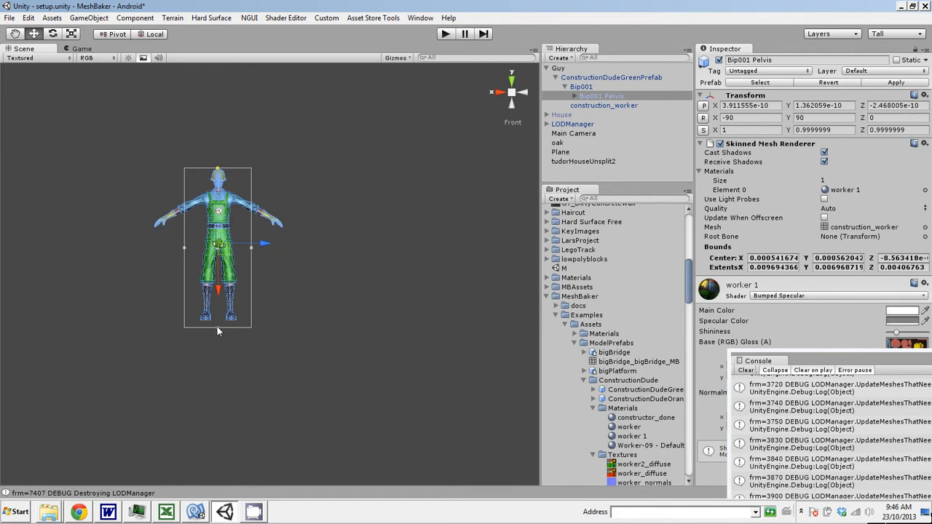
pyautogui.moveTo(217, 326); pyautogui.dragTo(217, 319)
# - Reduce the depth of the Bip001 Pelvis bounds around the body from the side view to a Y extent of about 0.0023
pyautogui.keyDown('alt'); pyautogui.moveTo(284, 297); pyautogui.dragTo(561, 291); pyautogui.keyUp('alt')
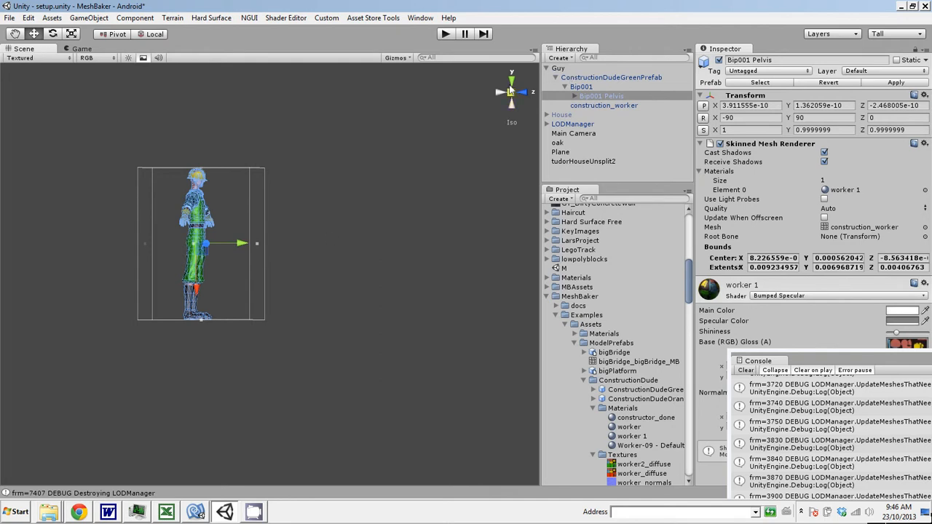
pyautogui.keyDown('alt'); pyautogui.moveTo(476, 201); pyautogui.dragTo(367, 204); pyautogui.keyUp('alt')
pyautogui.click(497, 91)
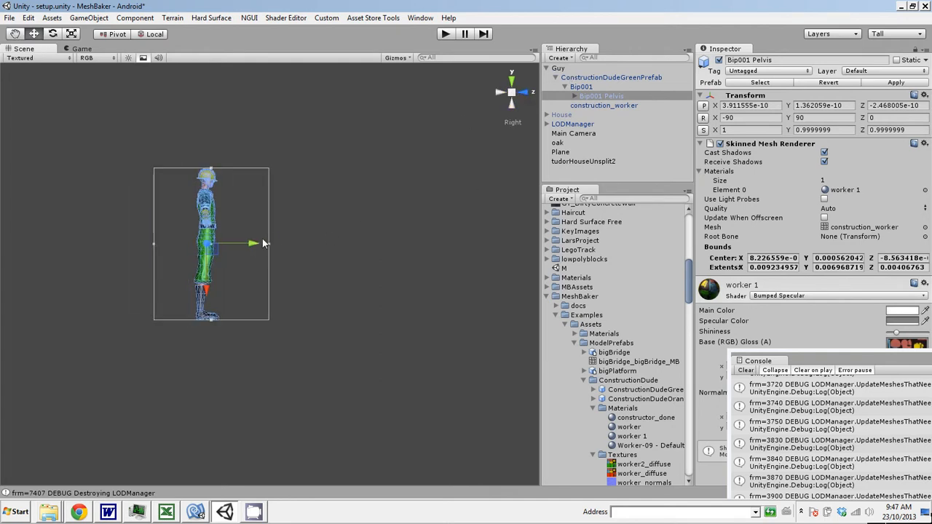
pyautogui.moveTo(269, 248); pyautogui.dragTo(223, 251)
pyautogui.moveTo(154, 246); pyautogui.dragTo(230, 249)
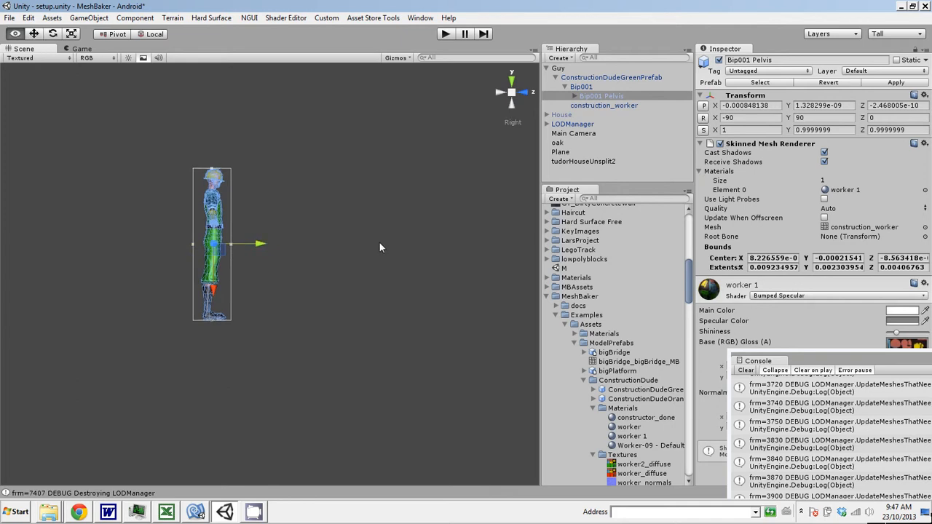
pyautogui.keyDown('alt'); pyautogui.moveTo(379, 243); pyautogui.dragTo(349, 282); pyautogui.keyUp('alt')
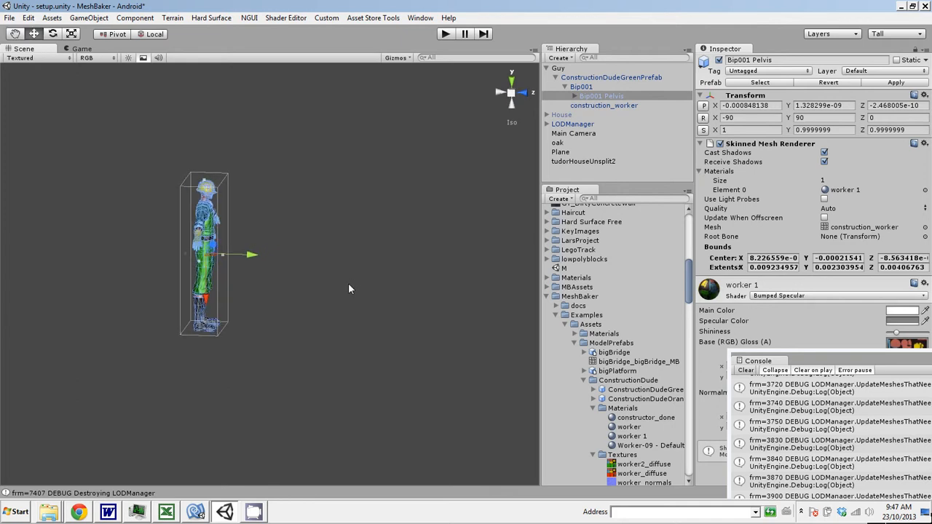
# - Set the screen percentage of LOD 0 on the Guy object to 0.3
pyautogui.click(579, 77)
pyautogui.click(579, 68)
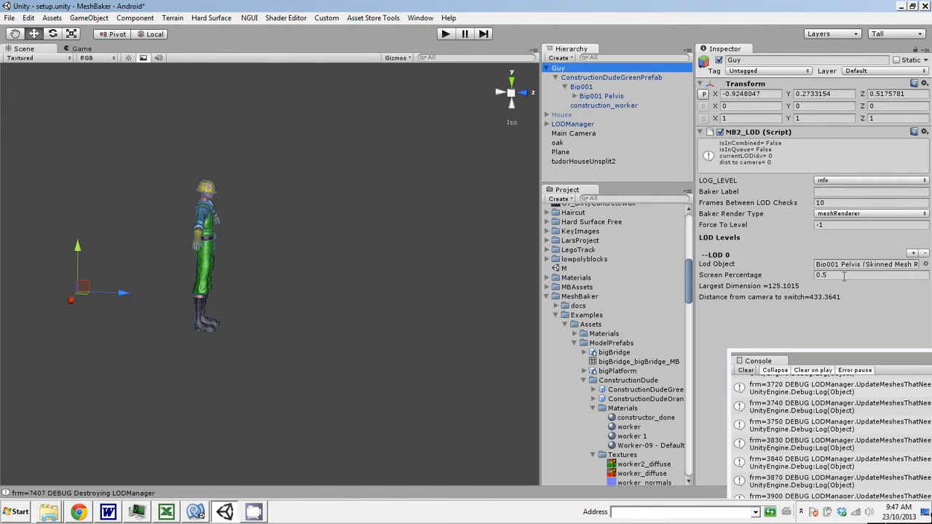
pyautogui.click(844, 275)
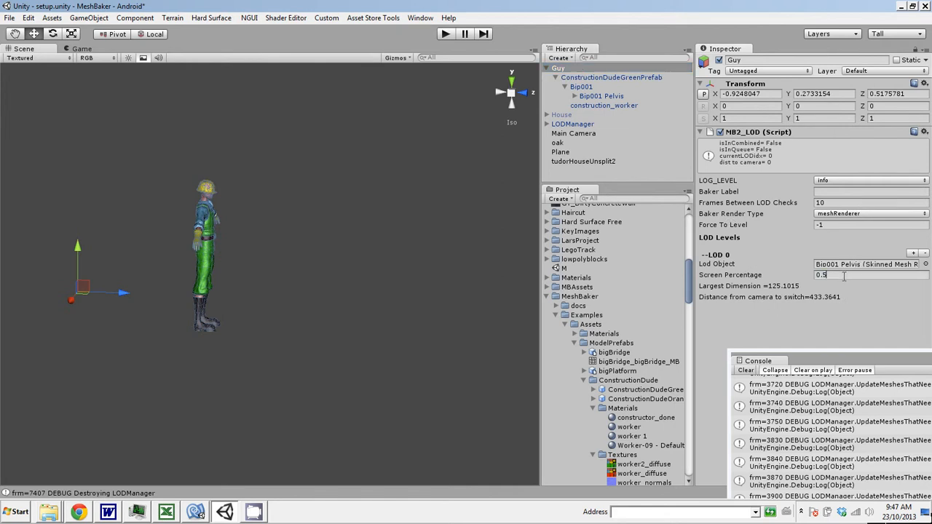
pyautogui.press('BackSpace')
pyautogui.write('4')
pyautogui.press('BackSpace')
pyautogui.write('3')
# - Examine the worker in the scene and compare the components on Guy with those on its ConstructionDudeGreenPrefab child
pyautogui.keyDown('alt'); pyautogui.moveTo(317, 237); pyautogui.dragTo(167, 260); pyautogui.keyUp('alt')
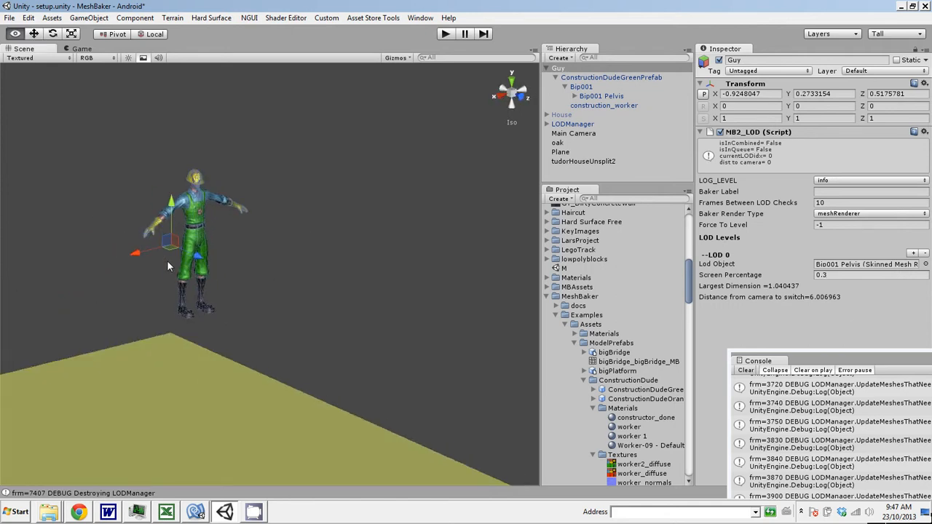
pyautogui.keyDown('alt'); pyautogui.moveTo(261, 292); pyautogui.dragTo(268, 298); pyautogui.keyUp('alt')
pyautogui.keyDown('shift'); pyautogui.moveTo(280, 281); pyautogui.dragTo(315, 290, button='middle'); pyautogui.keyUp('shift')
pyautogui.scroll(8, 321, 301)
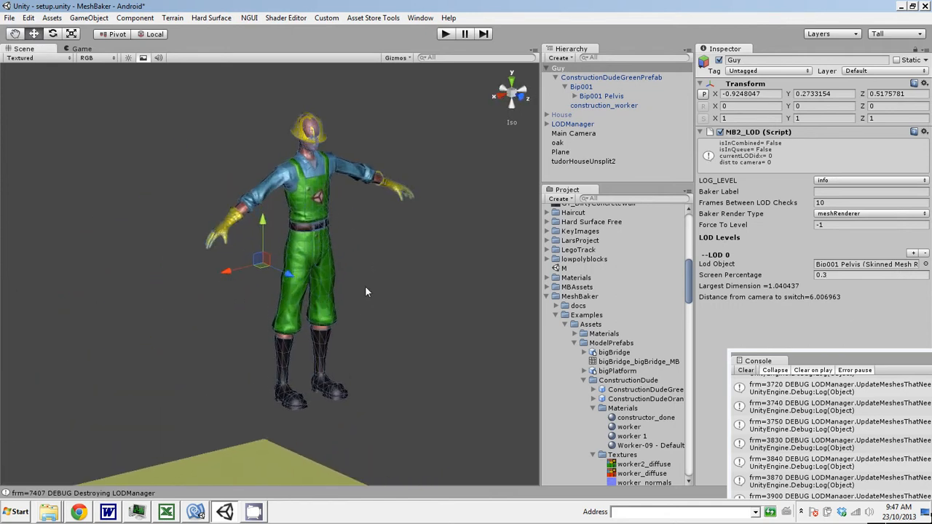
pyautogui.scroll(-5, 364, 285)
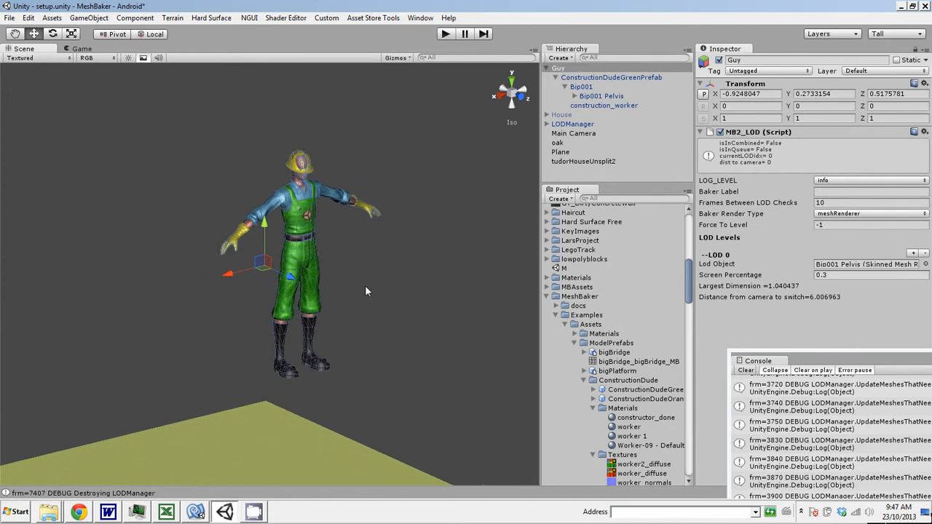
pyautogui.click(556, 78)
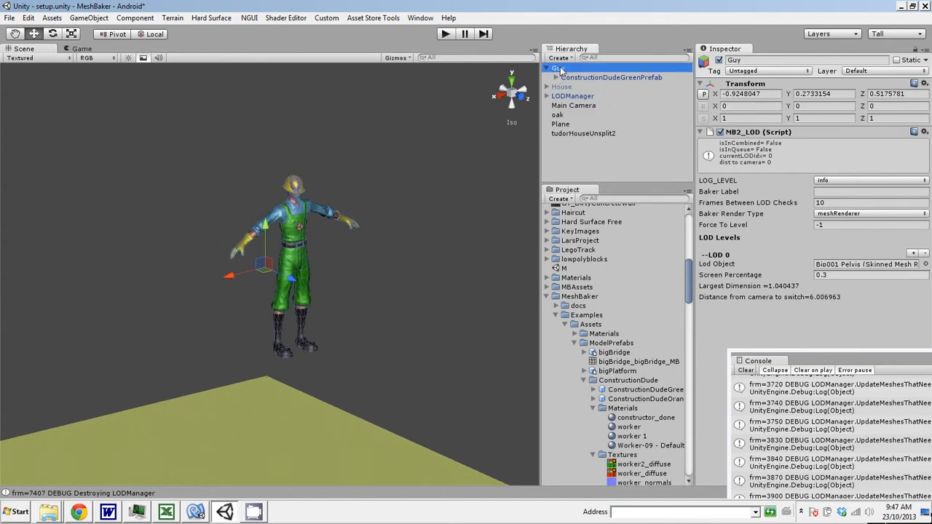
pyautogui.click(585, 78)
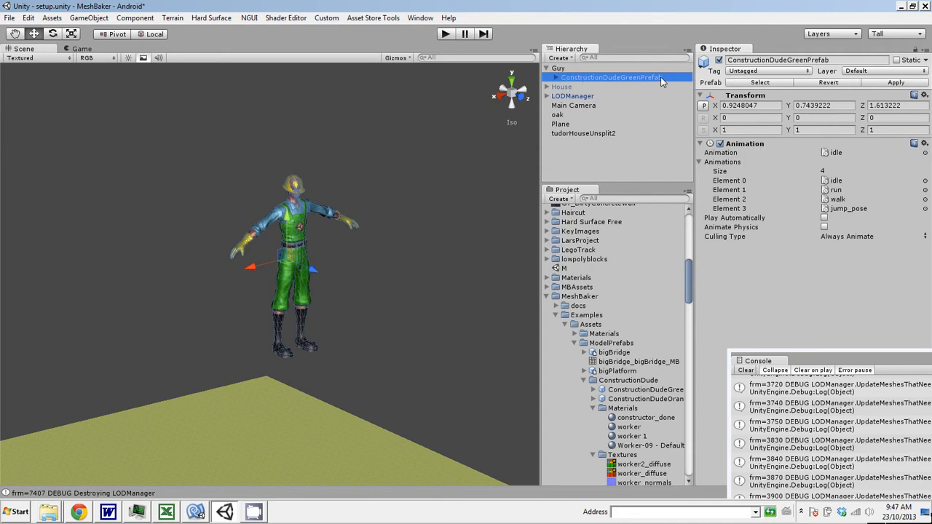
pyautogui.click(572, 70)
pyautogui.click(579, 78)
pyautogui.click(572, 69)
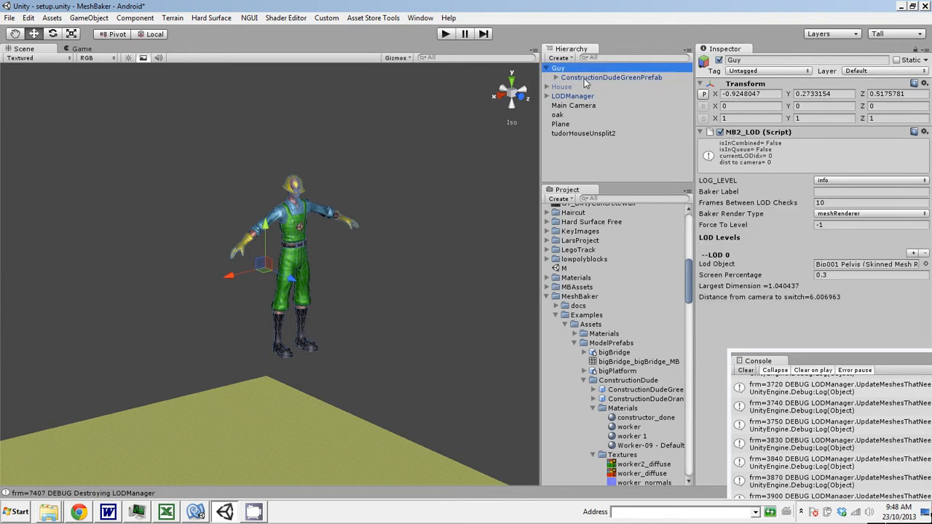
# - Duplicate ConstructionDudeGreenPrefab under Guy and rename one of the two copies ConstructionDudeGreenPrefabLOD0
pyautogui.click(586, 78)
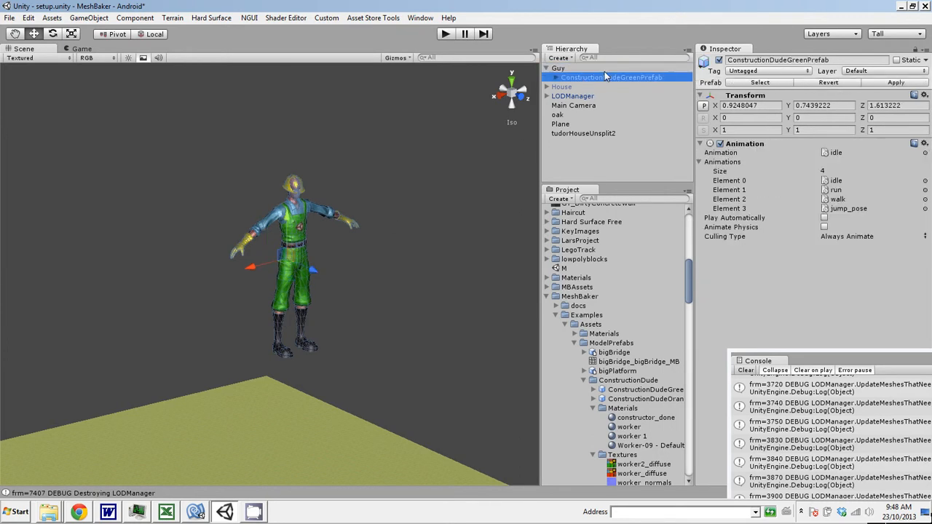
pyautogui.hotkey('ctrl', 'd')
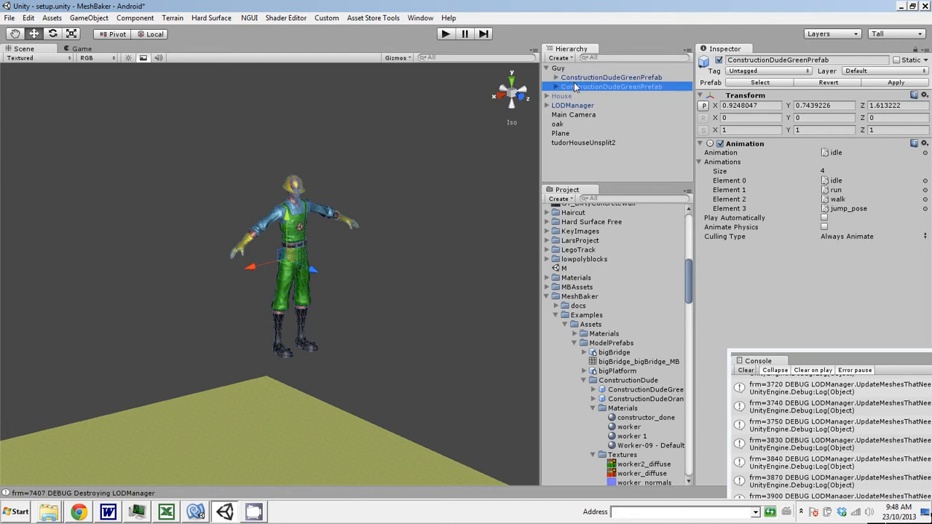
pyautogui.click(627, 78)
pyautogui.click(661, 77)
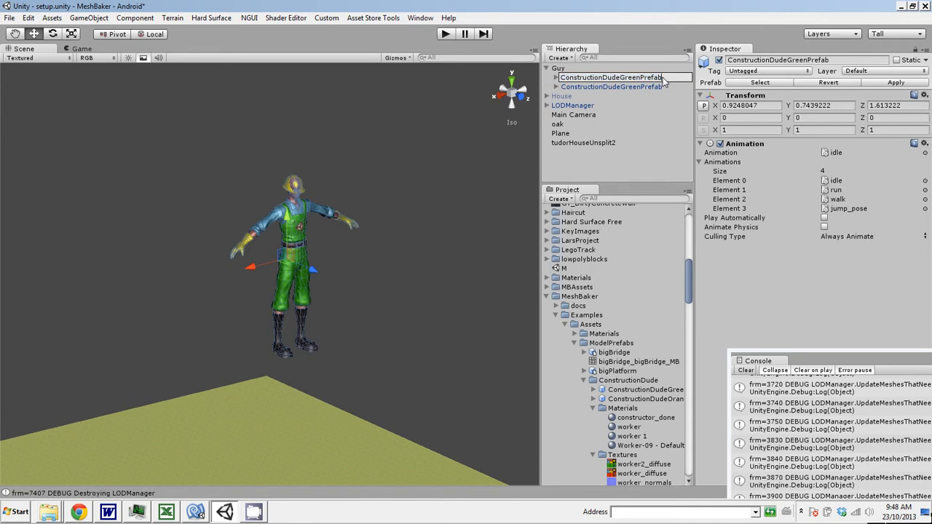
pyautogui.write('LOD0')
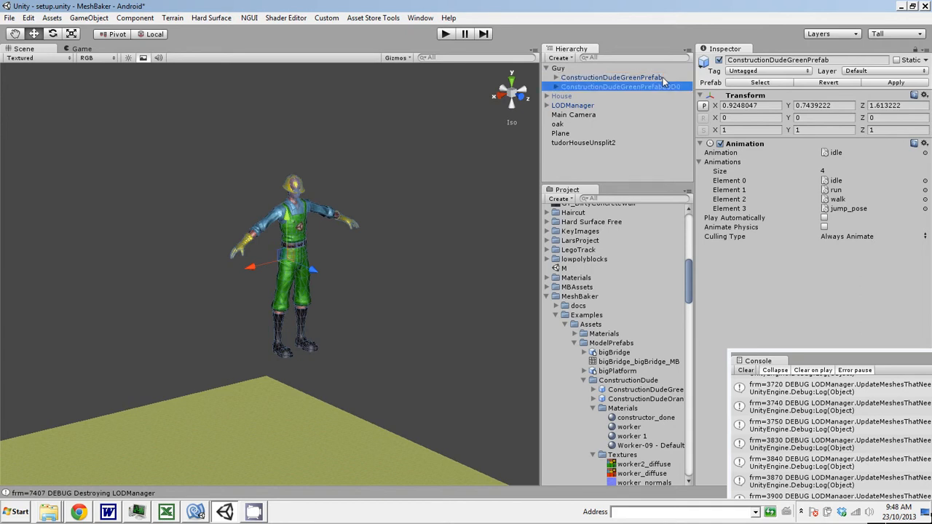
pyautogui.press('Return')
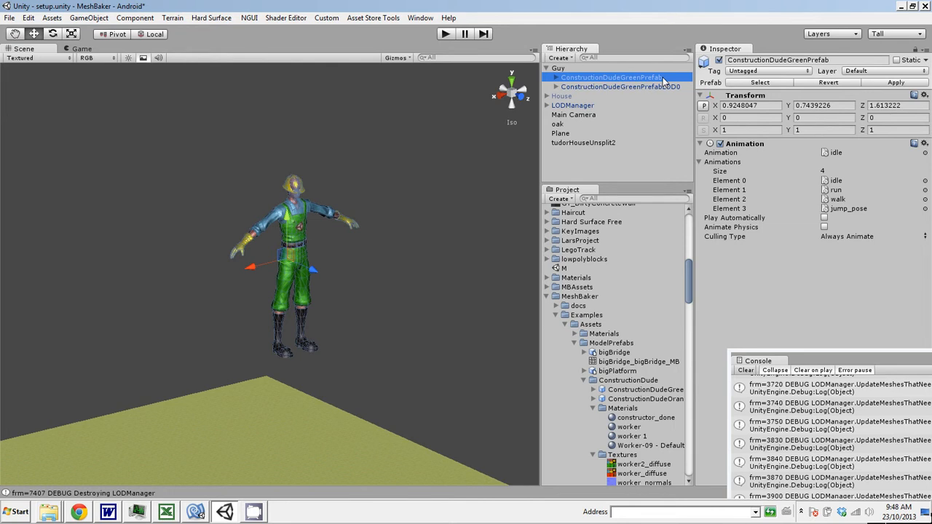
# - Rename the other worker copy under Guy as ConstructionDudeGreenPrefabLOD1
pyautogui.click(661, 78)
pyautogui.write('LO')
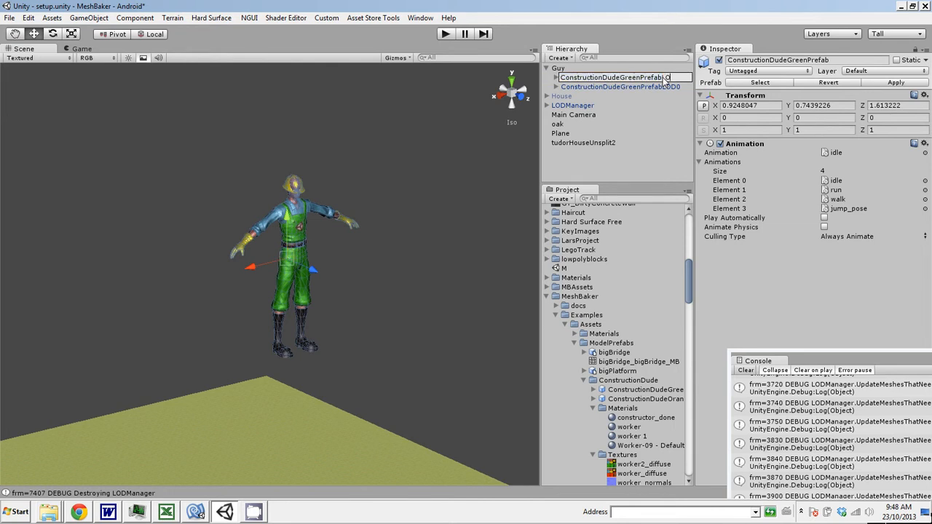
pyautogui.write('D1')
pyautogui.press('Return')
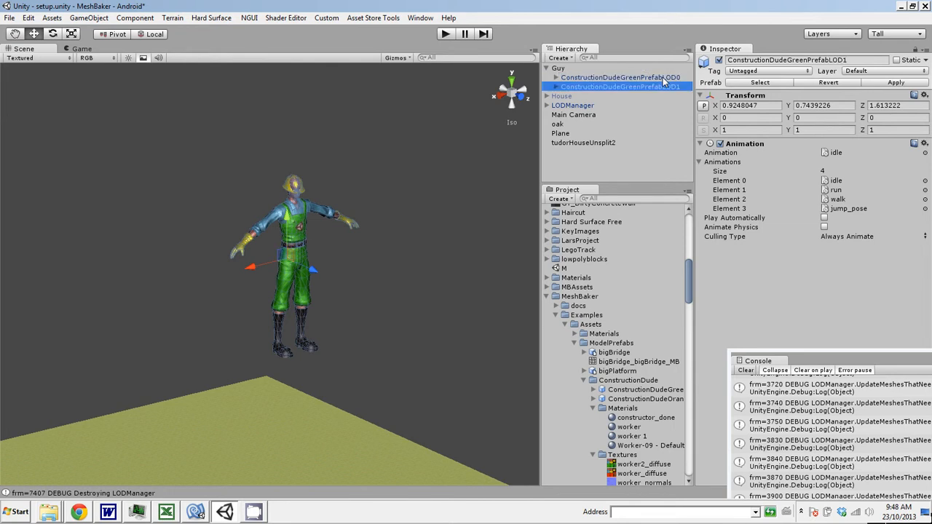
# - Find the reduced constructor meshes in the project under MeshBakerLOD, in the Meshes folder of the SkinnedMeshScene example
pyautogui.click(548, 296)
pyautogui.click(548, 315)
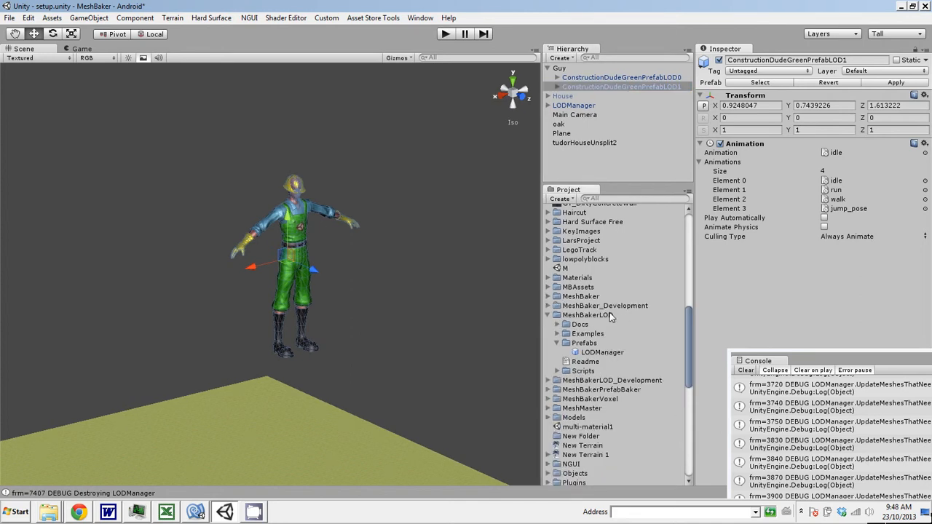
pyautogui.click(557, 333)
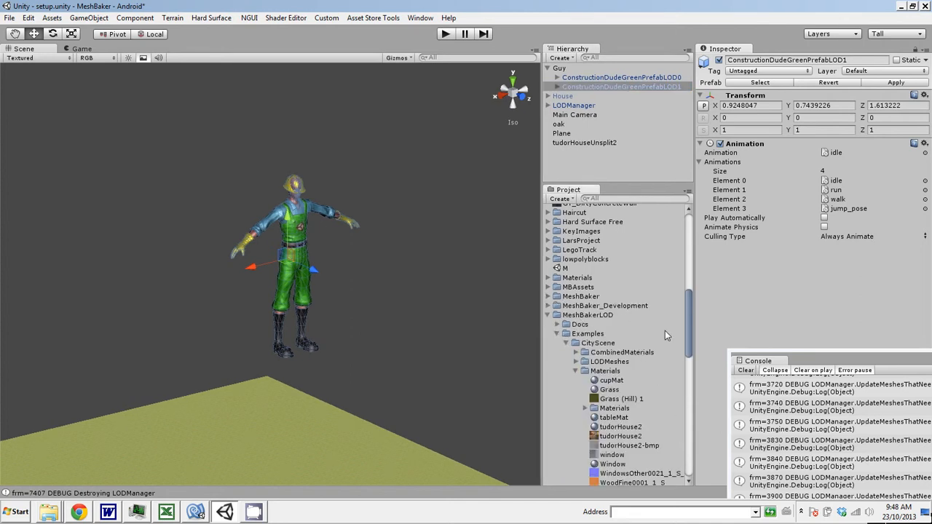
pyautogui.click(557, 334)
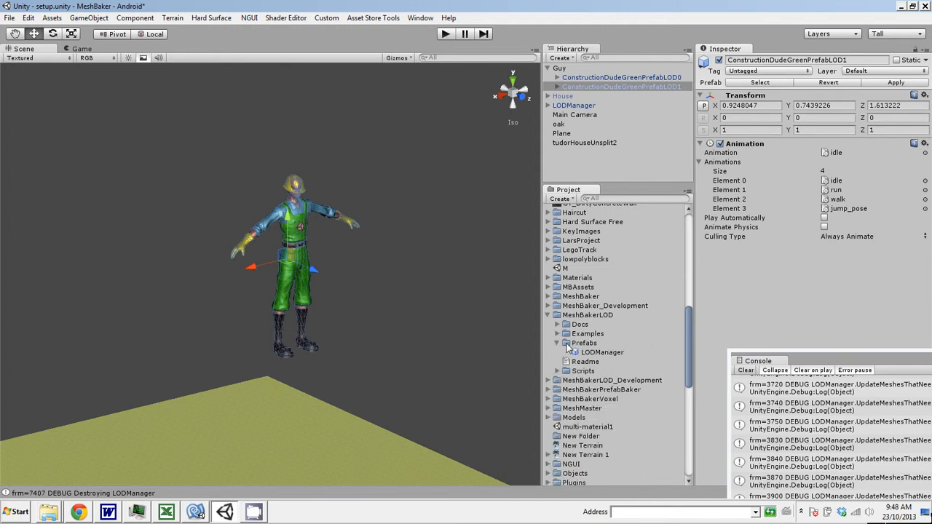
pyautogui.moveTo(688, 348); pyautogui.dragTo(687, 354)
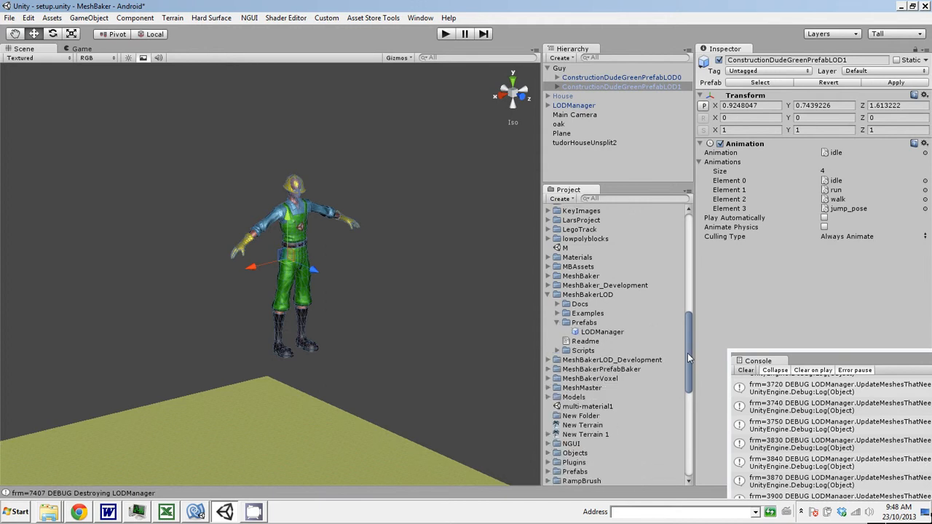
pyautogui.click(557, 313)
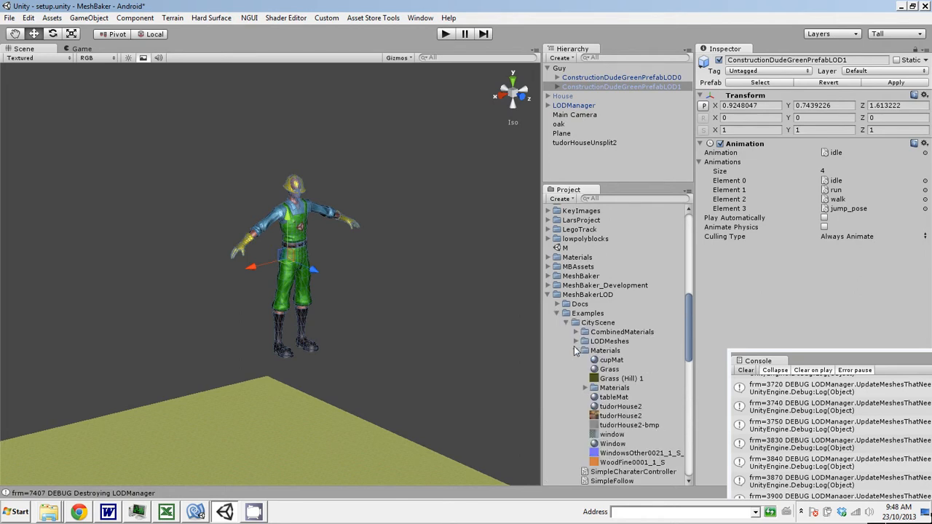
pyautogui.click(575, 351)
pyautogui.click(576, 341)
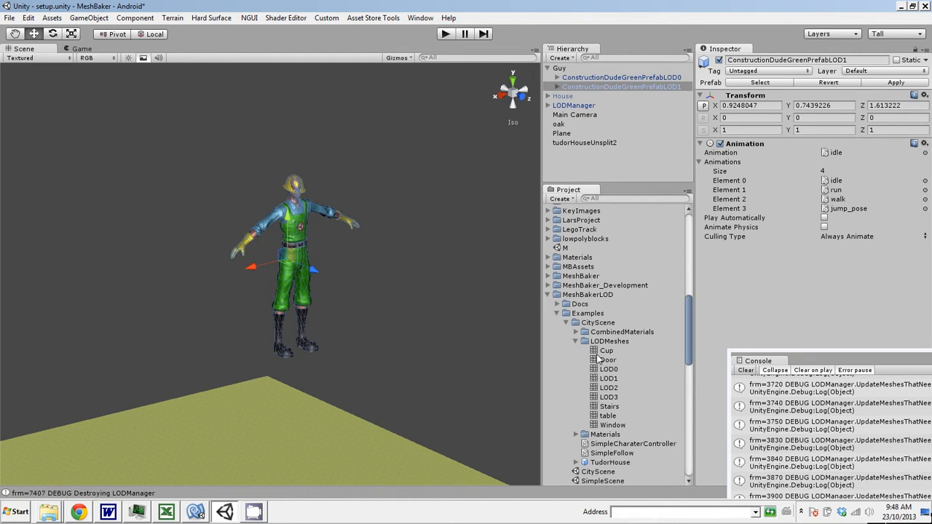
pyautogui.click(576, 341)
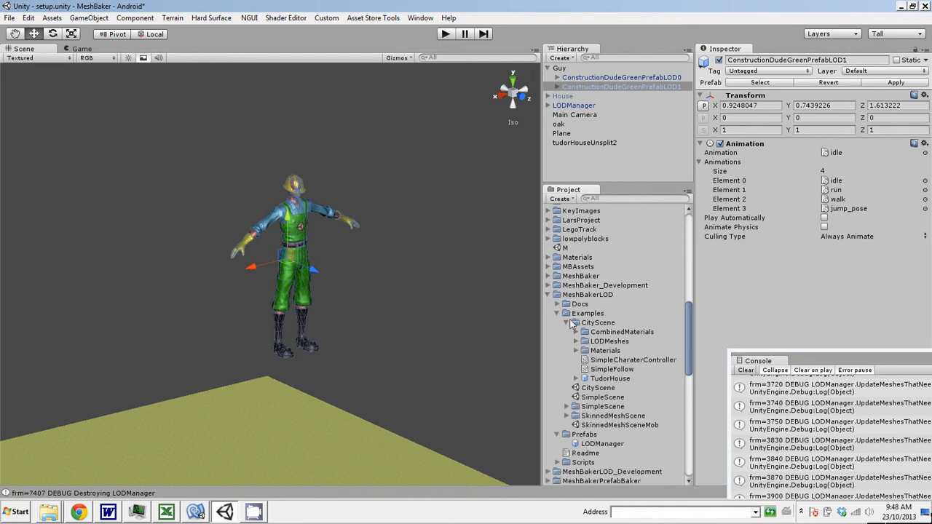
pyautogui.click(568, 323)
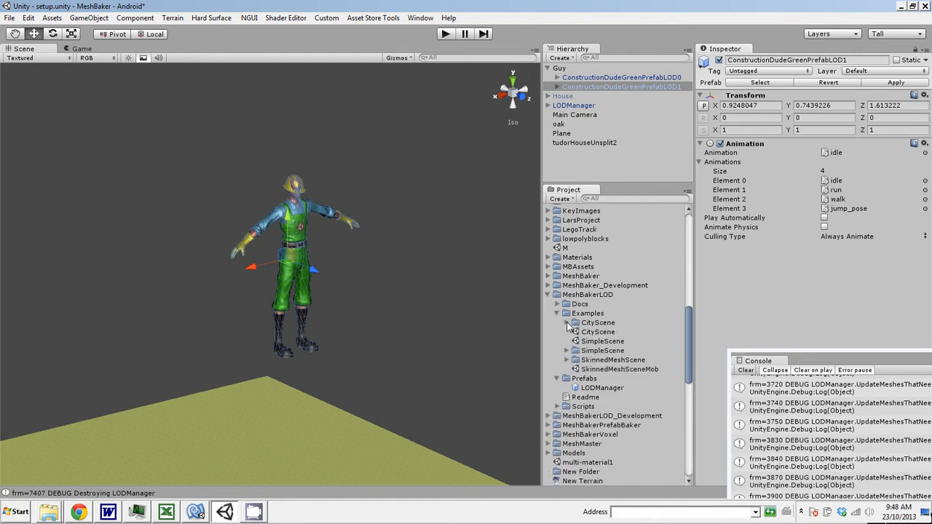
pyautogui.click(567, 359)
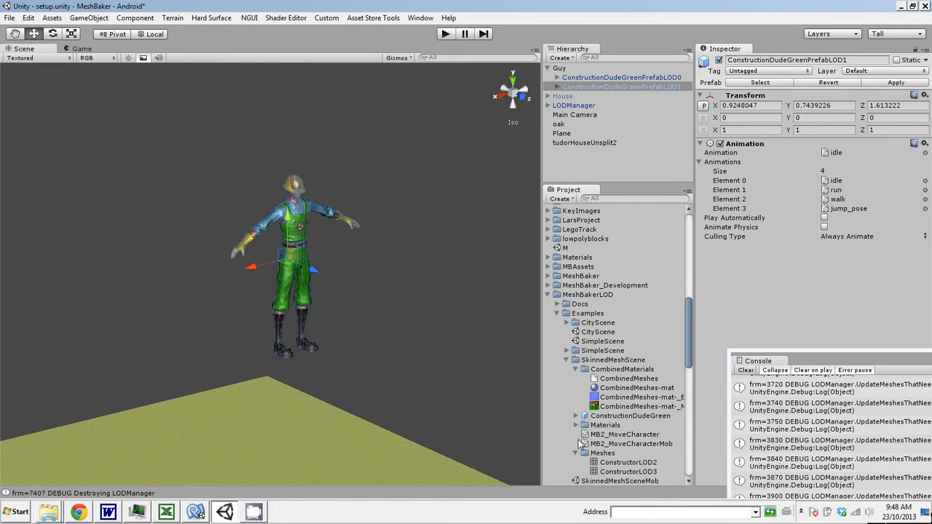
pyautogui.click(585, 369)
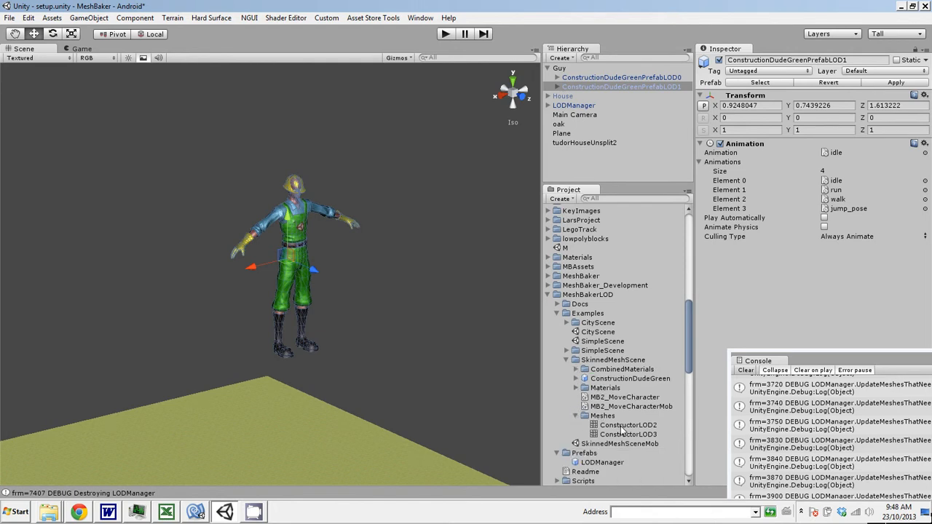
# - Assign the ConstructorLOD2 mesh to the Skinned Mesh Renderer on Bip001 Pelvis inside ConstructionDudeGreenPrefabLOD1
pyautogui.click(558, 88)
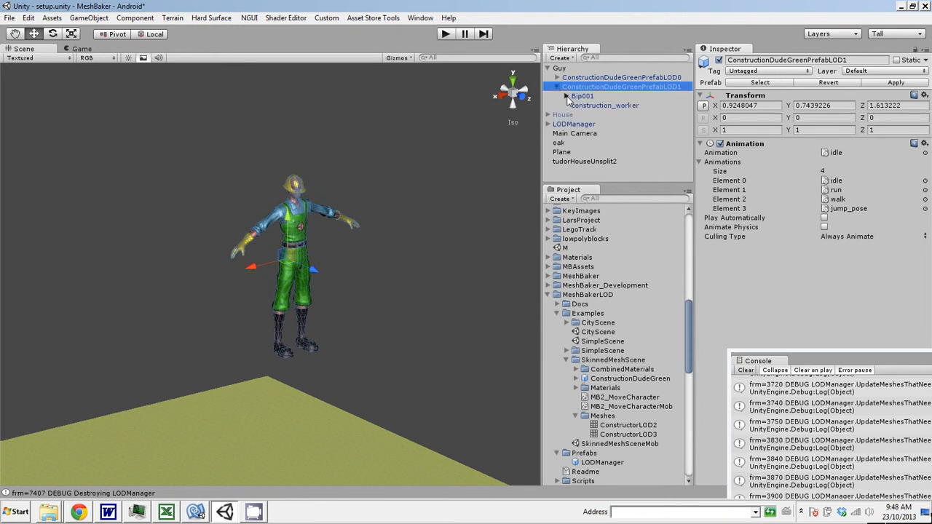
pyautogui.click(565, 97)
pyautogui.click(586, 107)
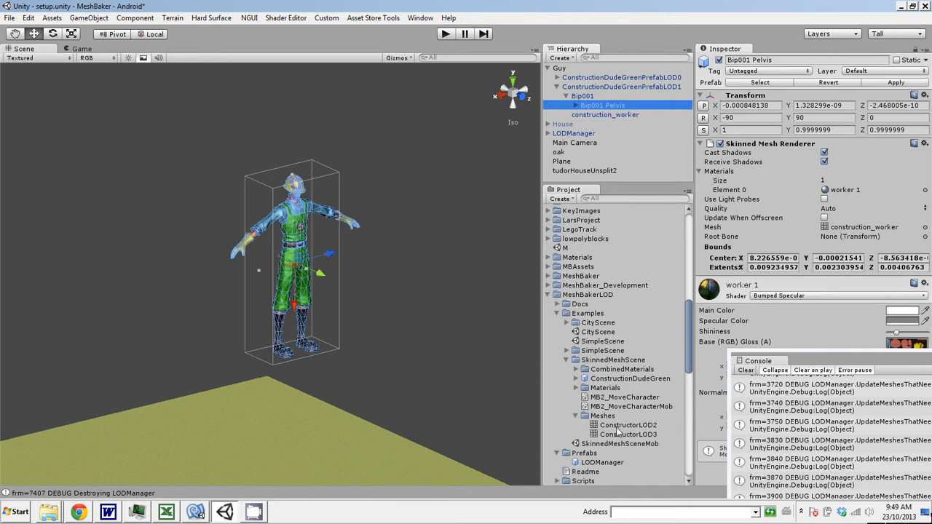
pyautogui.moveTo(617, 427); pyautogui.dragTo(854, 231)
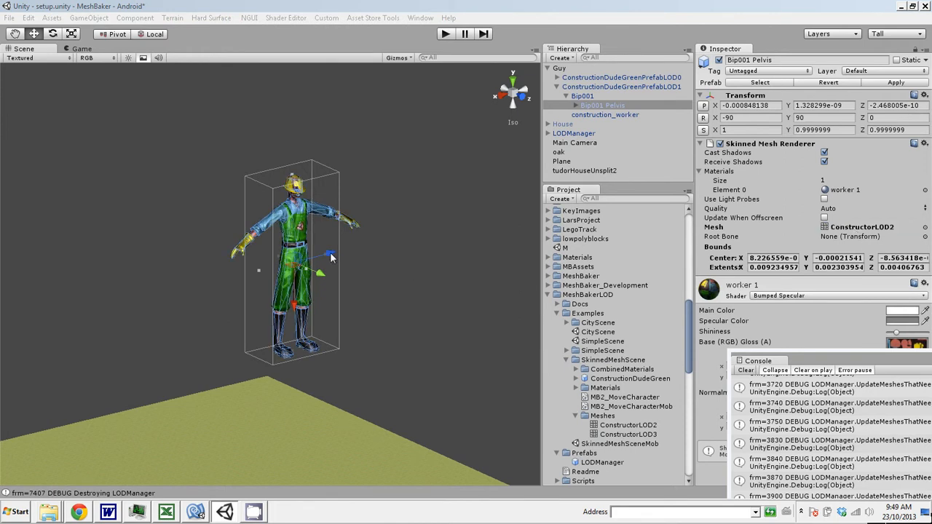
# - Deactivate ConstructionDudeGreenPrefabLOD0 with its children to examine the LOD1 worker mesh up close, and reactivate it with its children
pyautogui.click(605, 77)
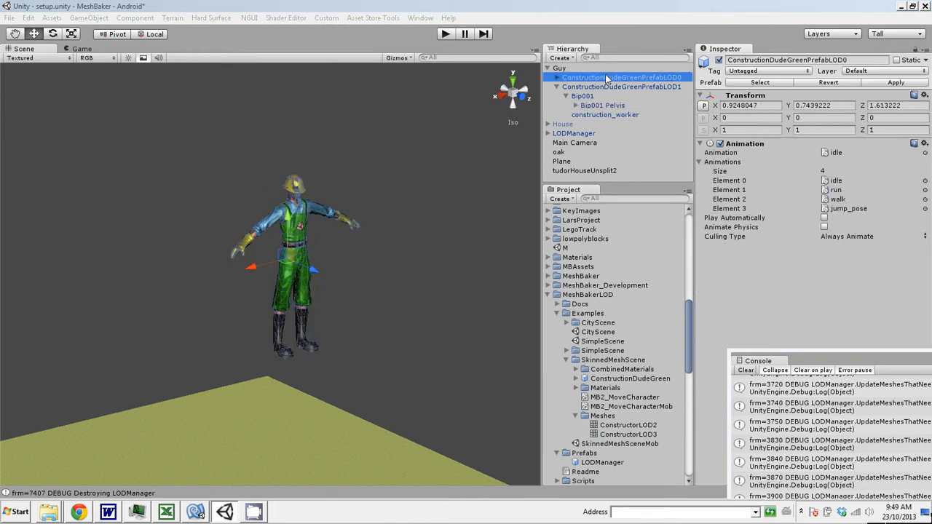
pyautogui.click(720, 60)
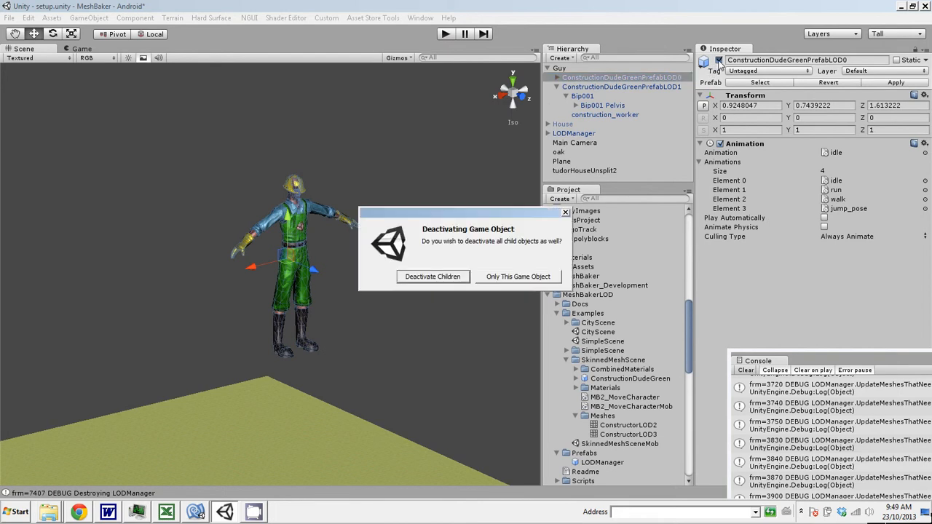
pyautogui.click(433, 276)
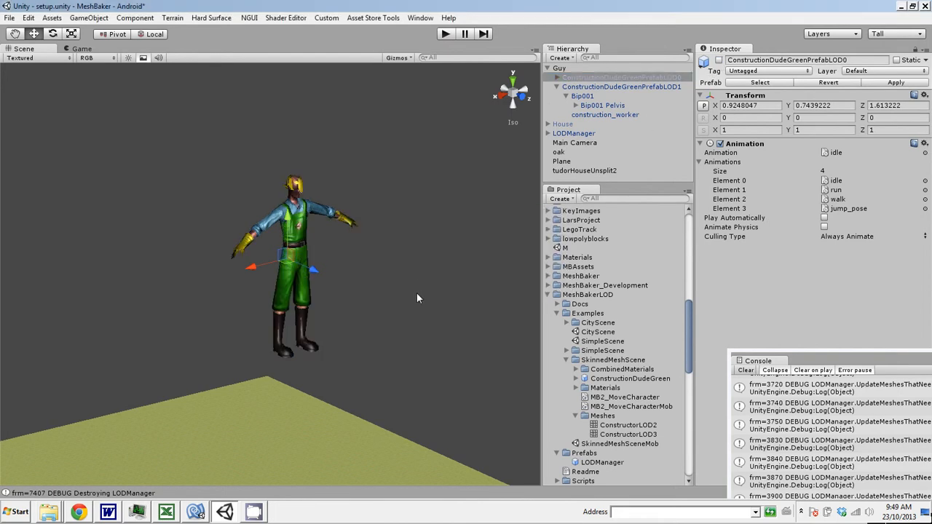
pyautogui.click(416, 293)
pyautogui.scroll(5, 417, 293)
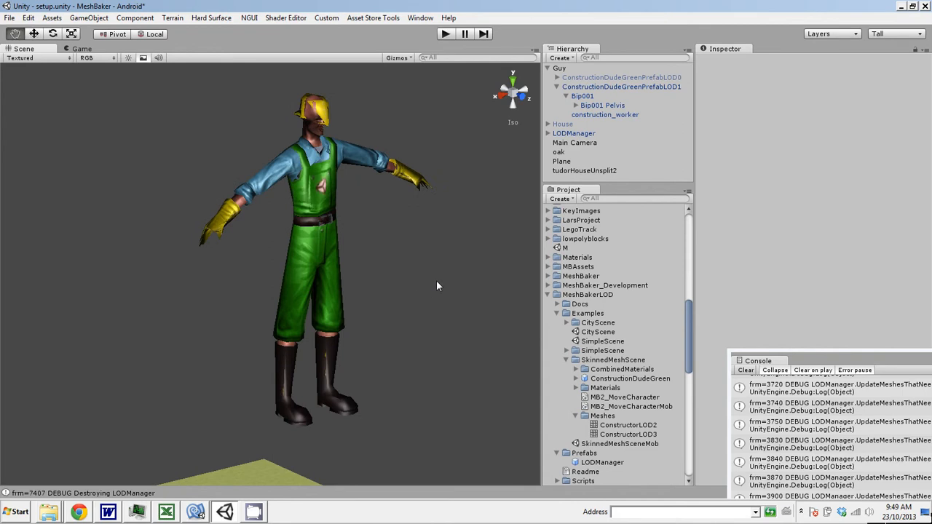
pyautogui.moveTo(436, 280); pyautogui.dragTo(418, 289, button='middle')
pyautogui.click(240, 214)
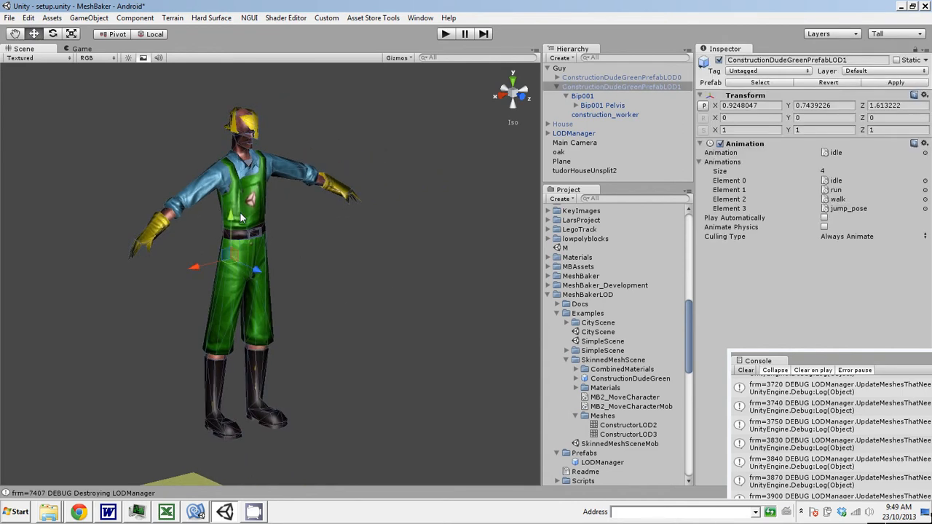
pyautogui.click(614, 78)
pyautogui.click(720, 60)
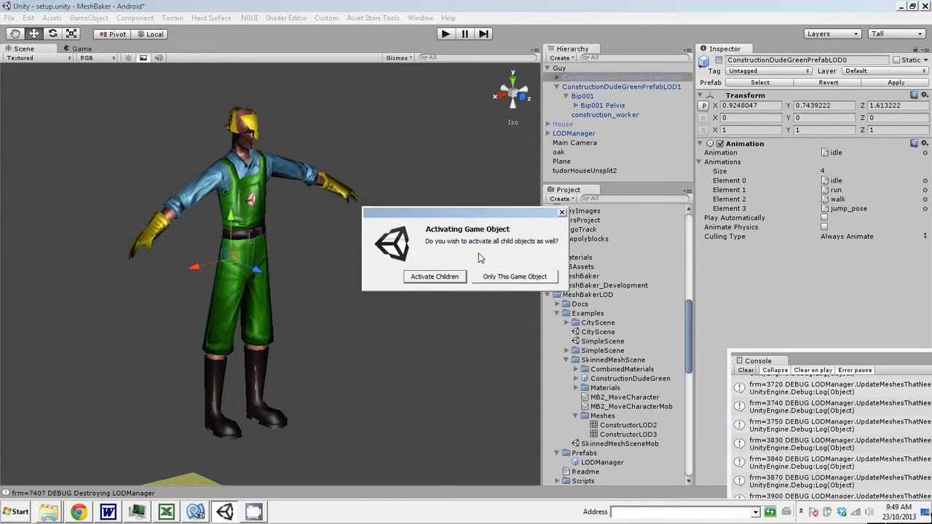
pyautogui.click(457, 274)
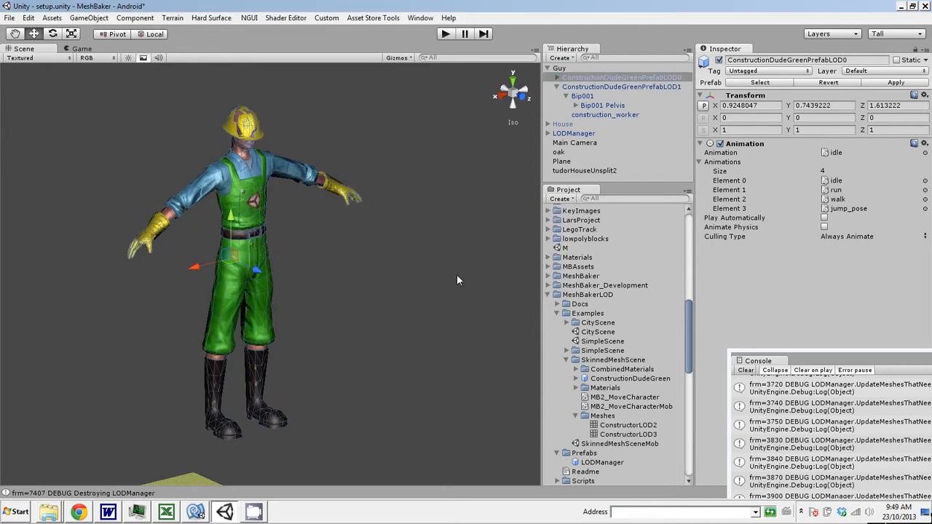
# - Add the ConstructorLOD3 mesh to the scene and make it a child of Guy
pyautogui.click(557, 87)
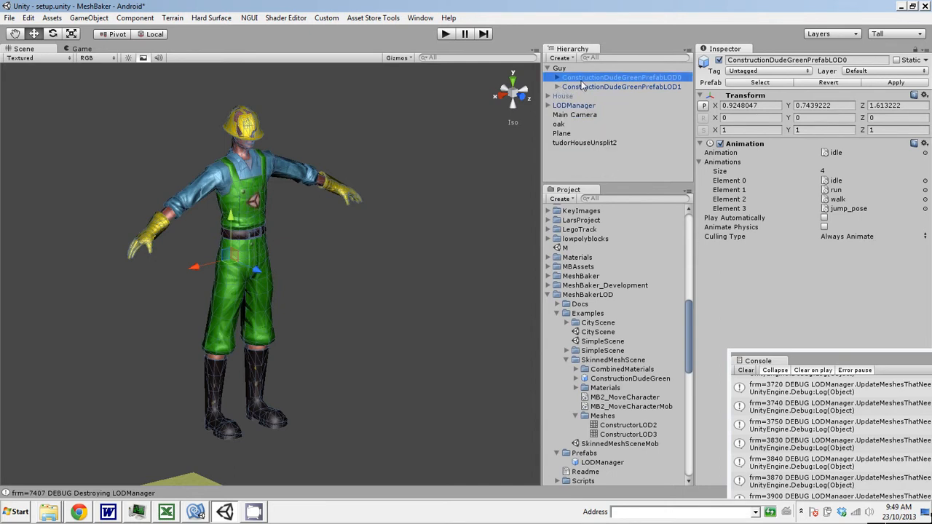
pyautogui.scroll(-2, 423, 200)
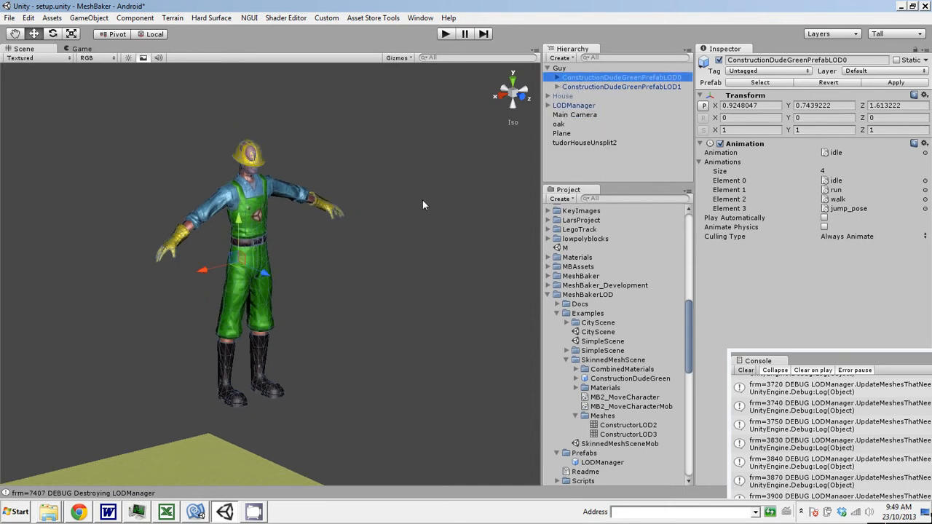
pyautogui.scroll(-2, 423, 200)
pyautogui.click(561, 69)
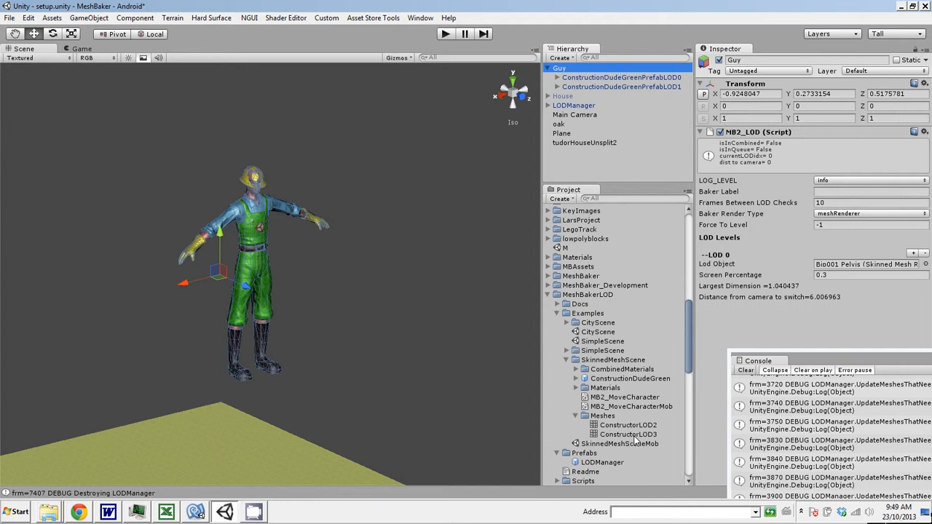
pyautogui.moveTo(635, 436); pyautogui.dragTo(610, 166)
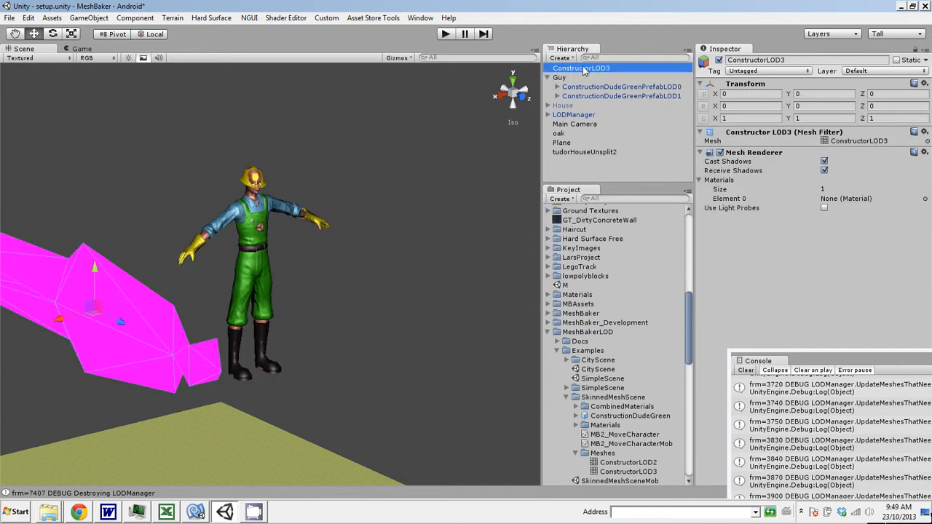
pyautogui.moveTo(582, 67); pyautogui.dragTo(567, 79)
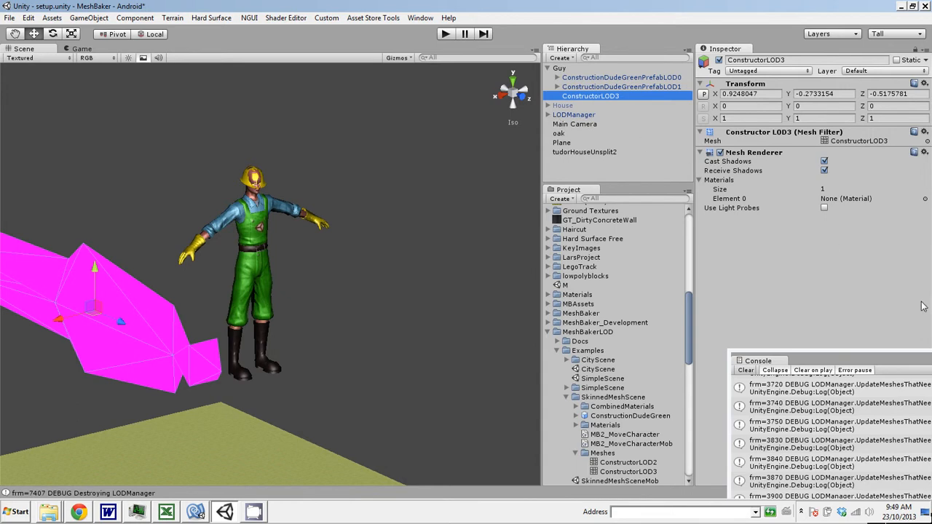
# - Inspect the ConstructorLOD3 mesh asset with the Console window moved aside, and reselect the ConstructorLOD3 object under Guy
pyautogui.click(636, 471)
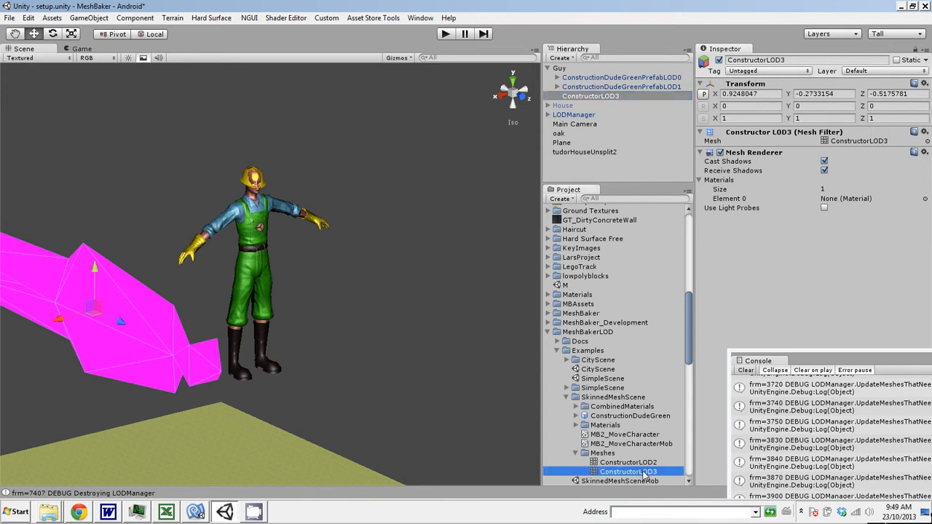
pyautogui.moveTo(829, 364)
pyautogui.mouseDown()
pyautogui.moveTo(795, 478)
pyautogui.moveTo(798, 517)
pyautogui.moveTo(848, 361)
pyautogui.mouseUp()
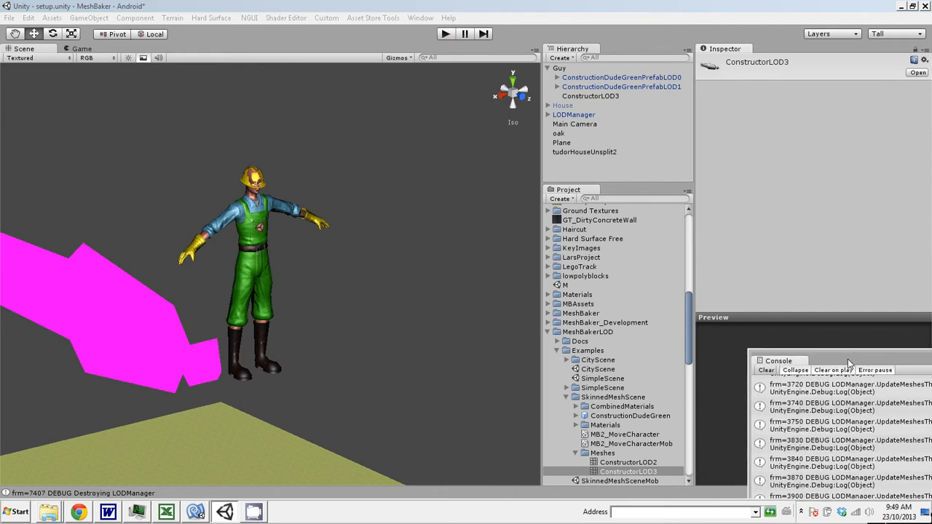
pyautogui.click(592, 98)
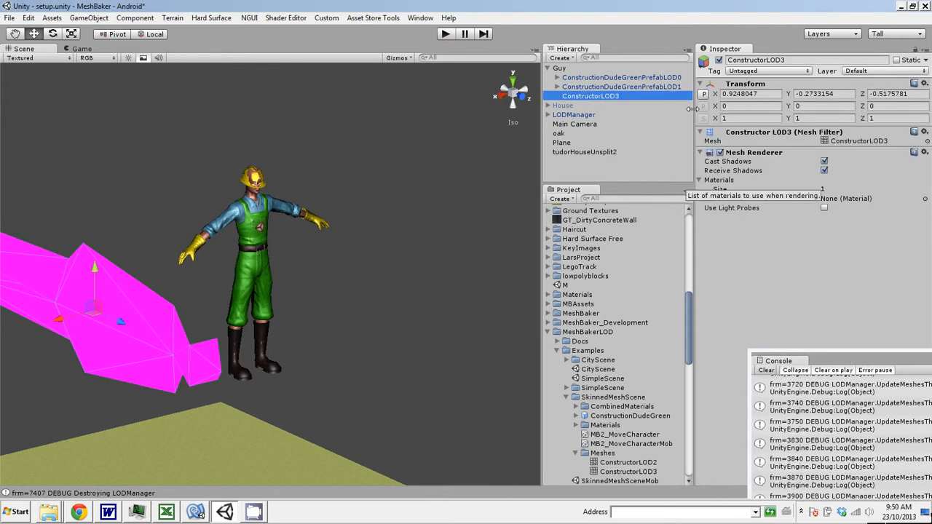
# - Locate the worker 1 material used by Bip001 Pelvis in ConstructionDudeGreenPrefabLOD1 and assign it to the ConstructorLOD3 Mesh Renderer
pyautogui.moveTo(690, 342); pyautogui.dragTo(690, 356)
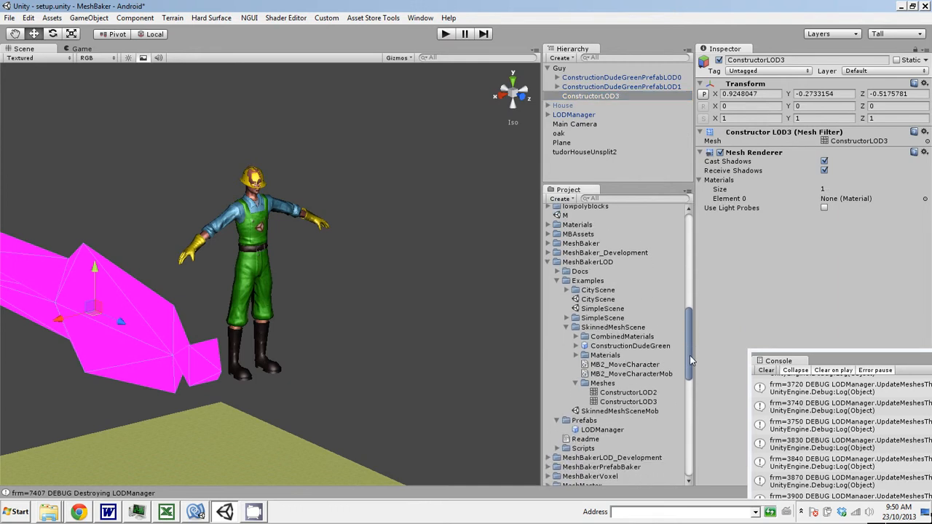
pyautogui.click(575, 384)
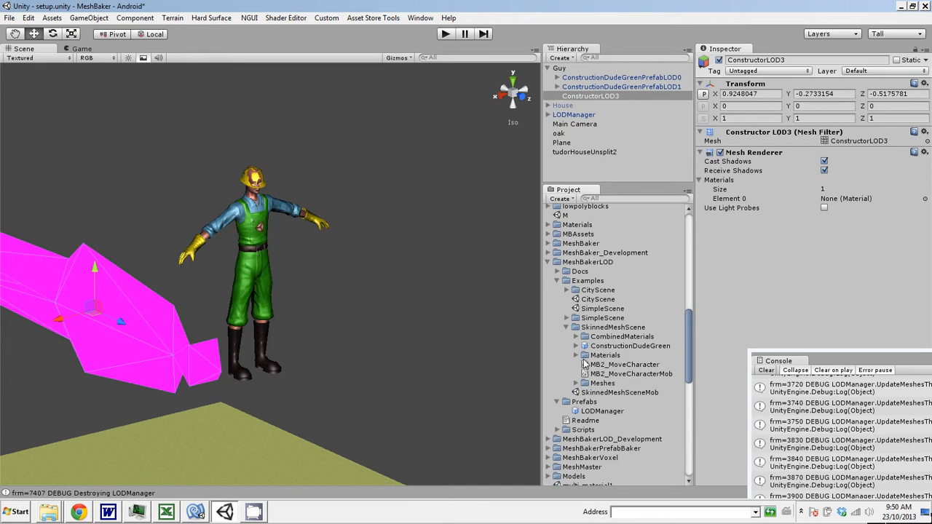
pyautogui.click(612, 87)
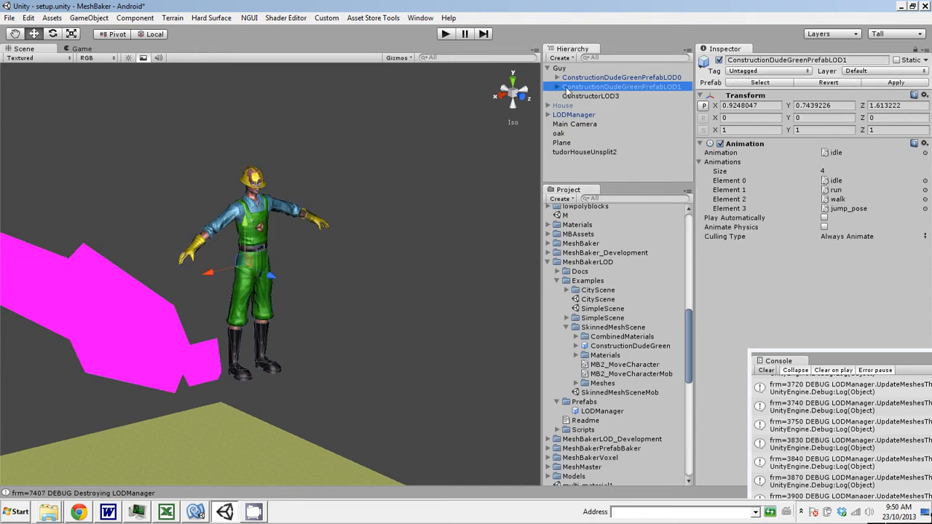
pyautogui.click(565, 87)
pyautogui.click(594, 106)
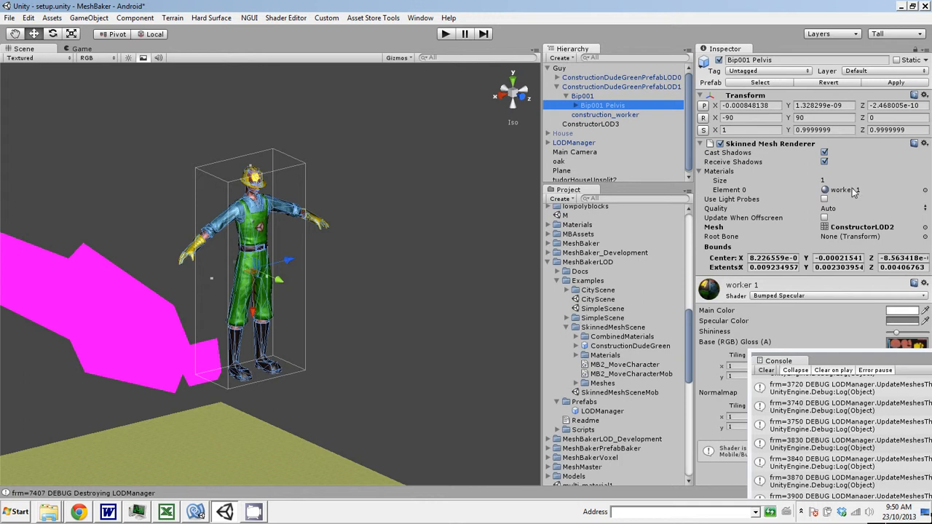
pyautogui.click(852, 189)
pyautogui.click(613, 124)
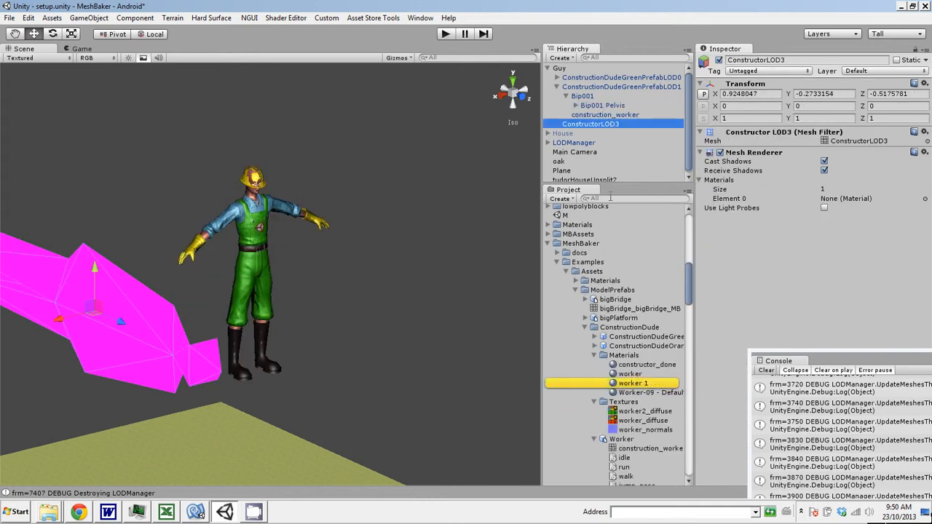
pyautogui.click(639, 388)
pyautogui.moveTo(641, 389); pyautogui.dragTo(837, 208)
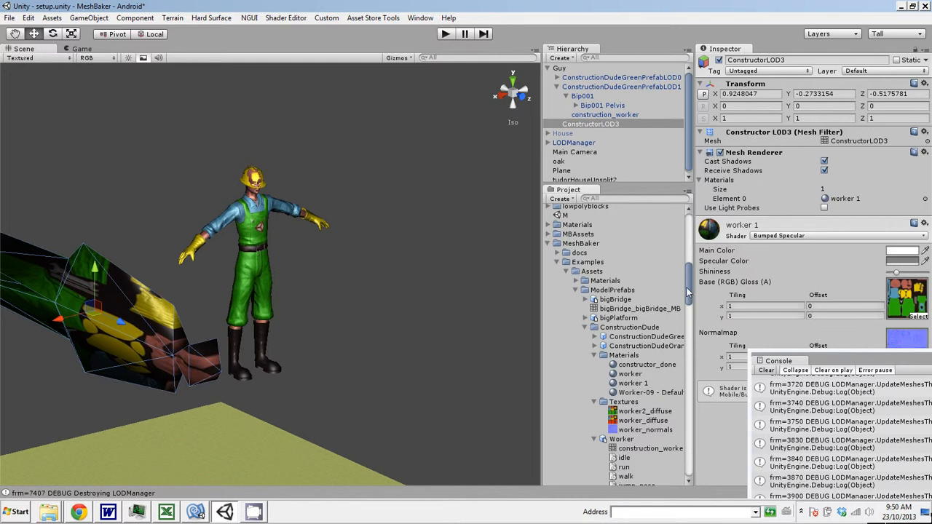
# - Locate the GreenLOD3 material used by the worker-billboard of the ConstructionDudeGreen prefab and assign it to ConstructorLOD3
pyautogui.moveTo(686, 286)
pyautogui.mouseDown()
pyautogui.moveTo(686, 311)
pyautogui.moveTo(685, 273)
pyautogui.mouseUp()
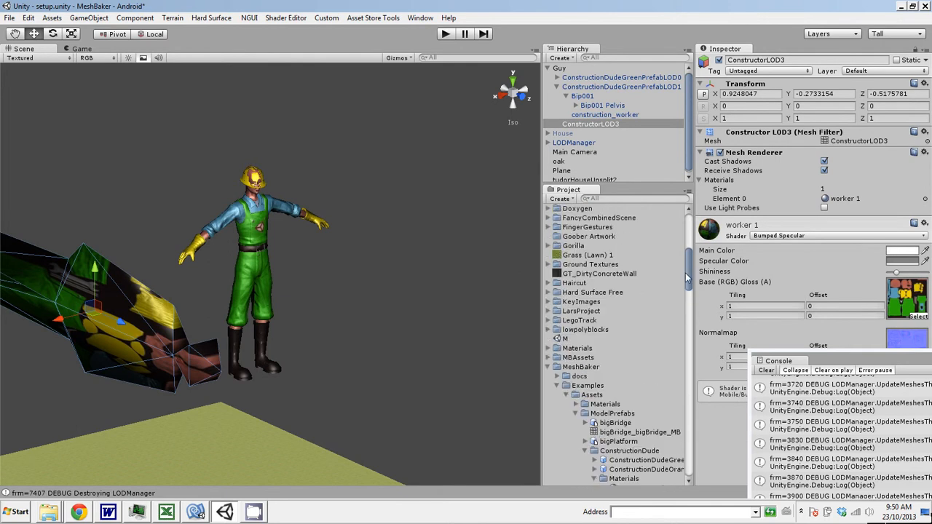
pyautogui.click(548, 367)
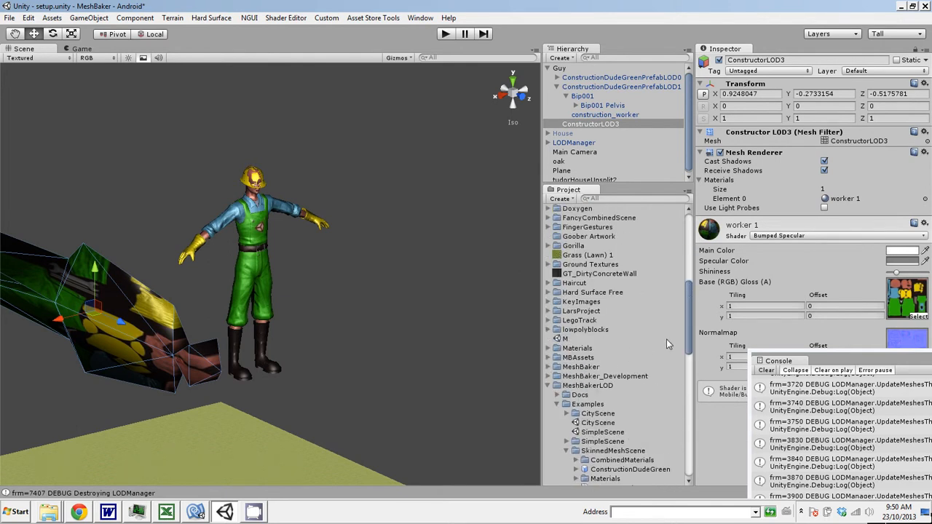
pyautogui.moveTo(685, 334); pyautogui.dragTo(685, 360)
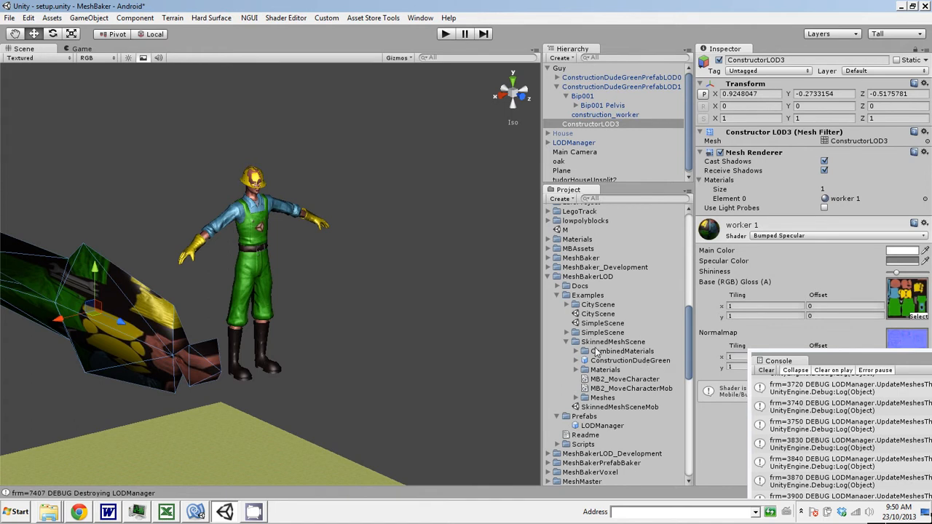
pyautogui.click(582, 360)
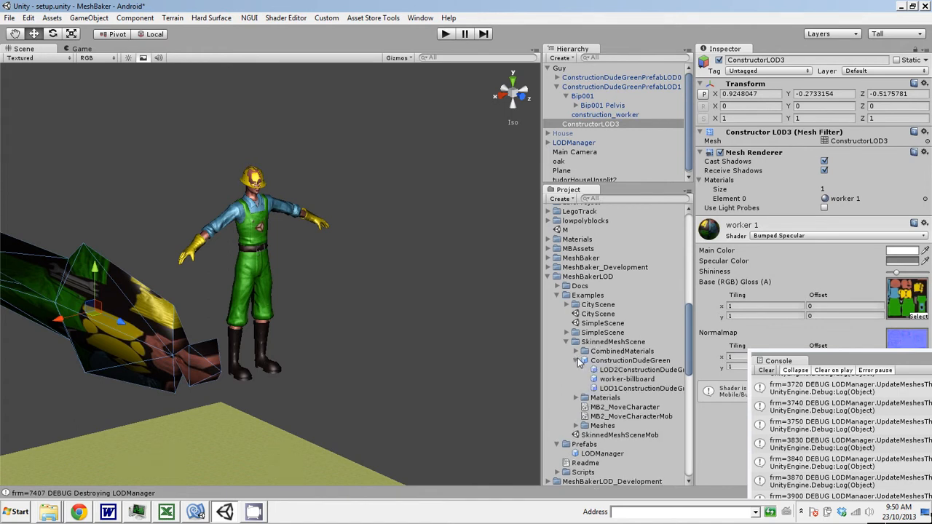
pyautogui.click(604, 379)
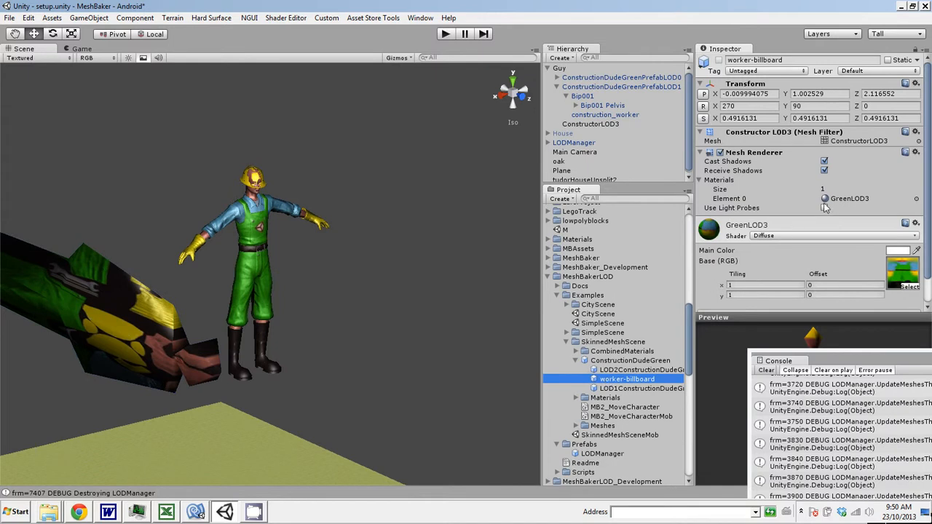
pyautogui.click(855, 201)
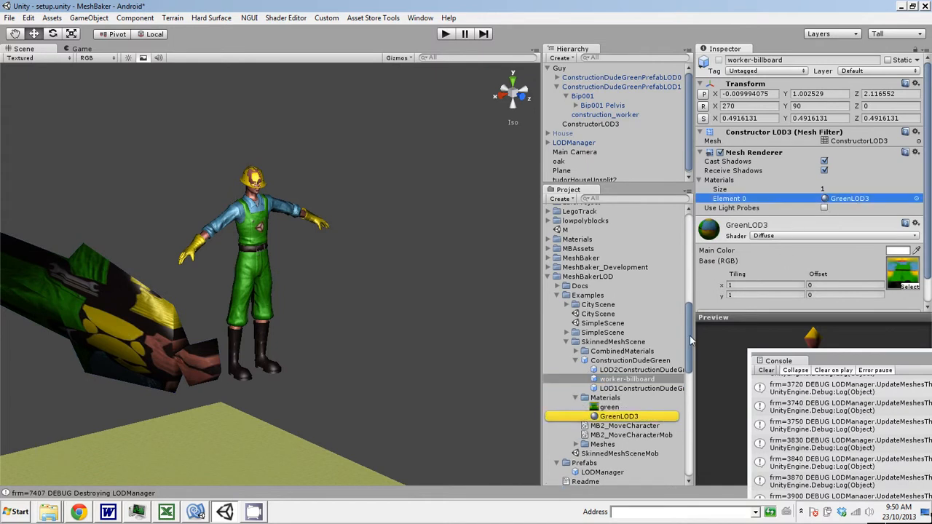
pyautogui.click(616, 126)
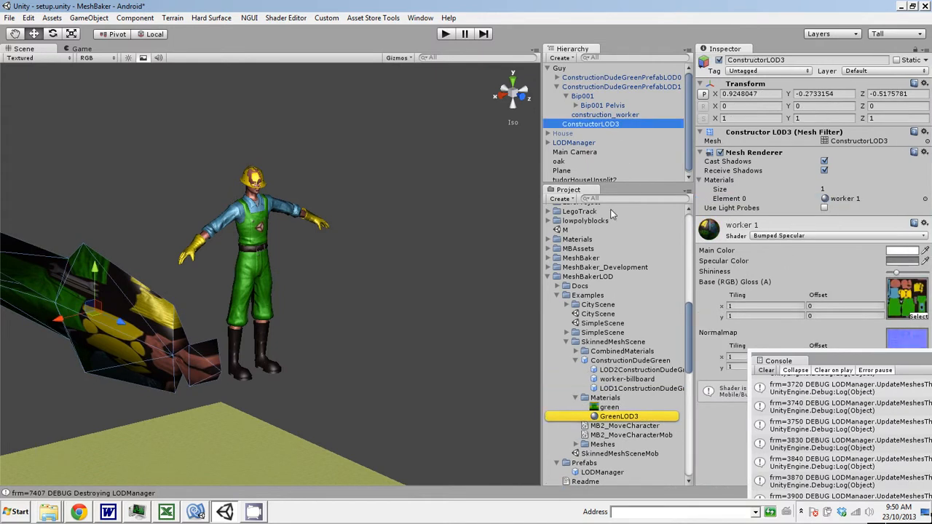
pyautogui.click(624, 418)
pyautogui.moveTo(624, 420); pyautogui.dragTo(850, 201)
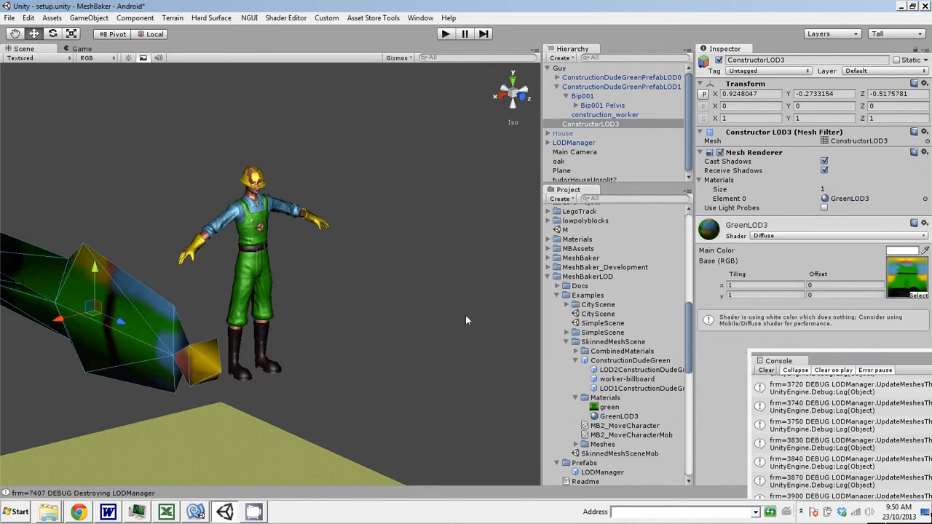
# - Rotate ConstructorLOD3 upright to face forward, with rotation X -90 and Y 90
pyautogui.click(56, 35)
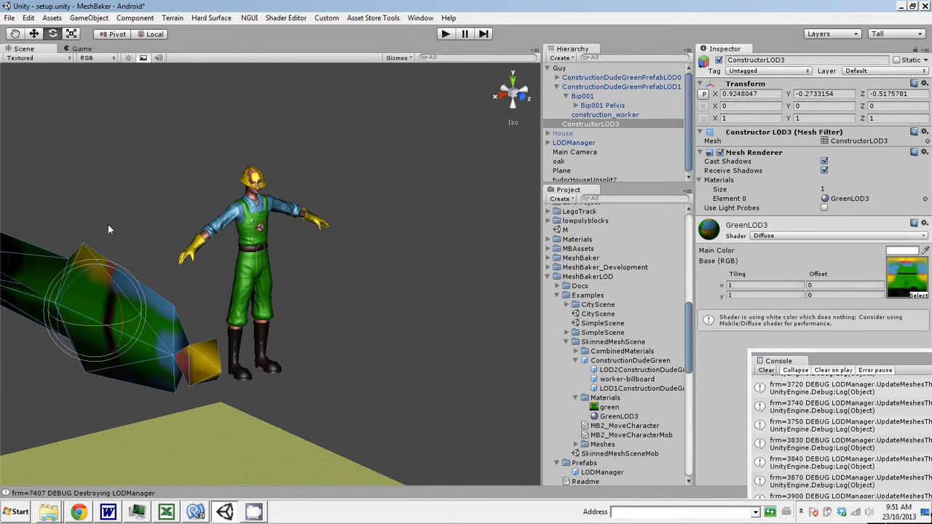
pyautogui.moveTo(120, 308); pyautogui.dragTo(88, 175)
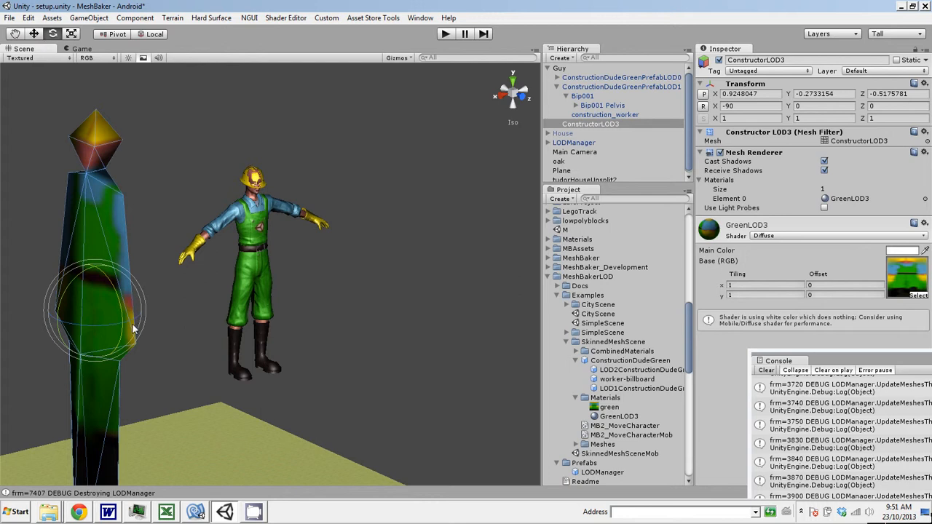
pyautogui.moveTo(109, 317); pyautogui.dragTo(895, 327)
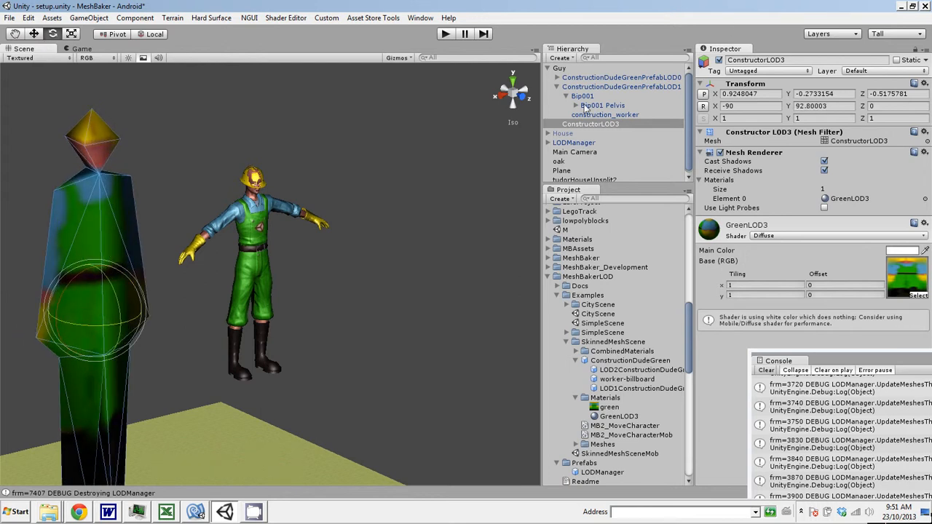
pyautogui.click(811, 106)
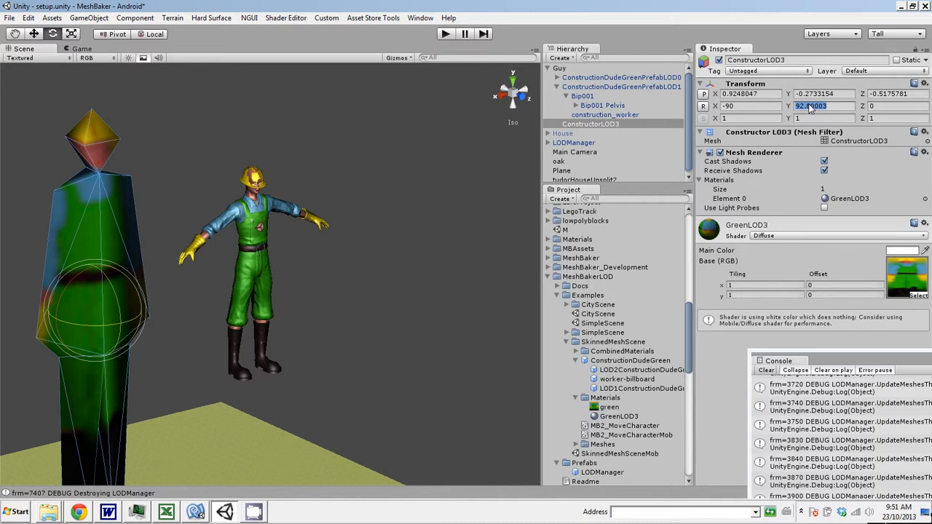
pyautogui.write('90')
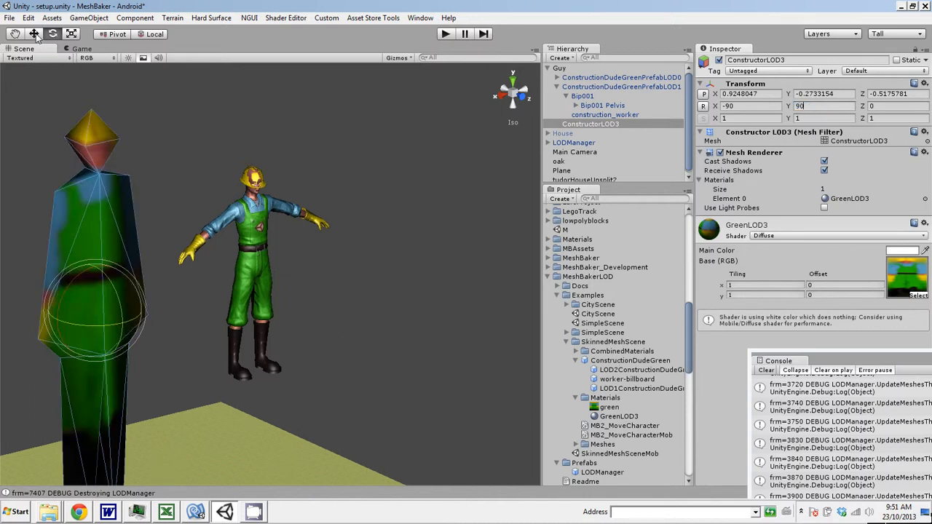
# - Reset the local positions of ConstructorLOD3, ConstructionDudeGreenPrefabLOD0 and ConstructionDudeGreenPrefabLOD1 to 0, 0, 0
pyautogui.click(704, 94)
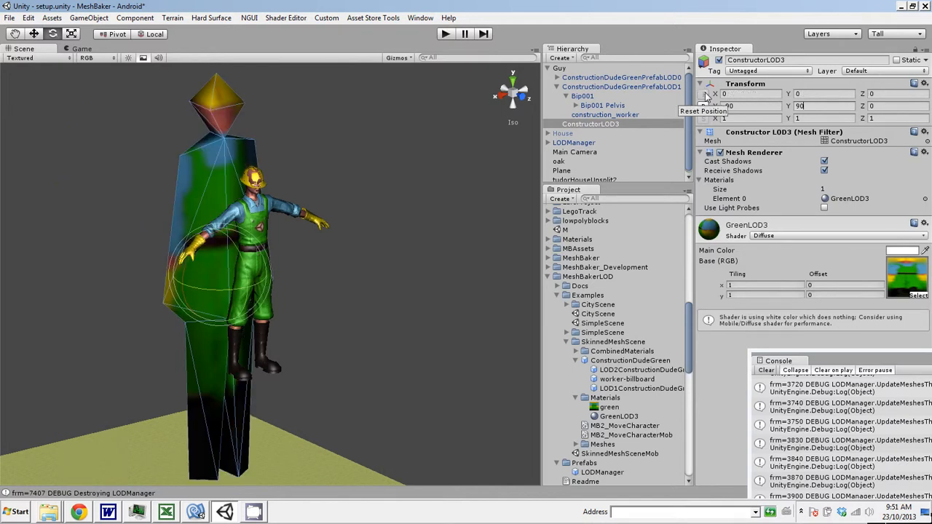
pyautogui.keyDown('alt'); pyautogui.moveTo(436, 306); pyautogui.dragTo(554, 293); pyautogui.keyUp('alt')
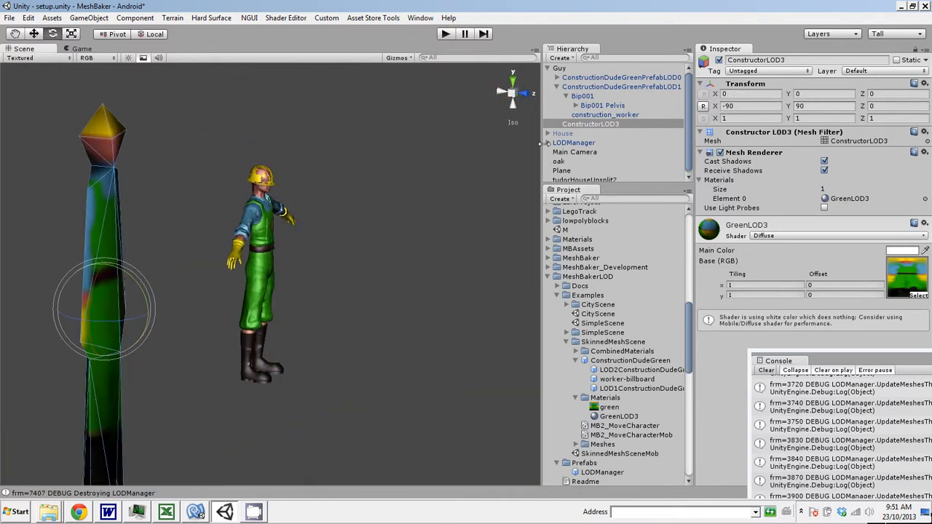
pyautogui.click(568, 78)
pyautogui.click(704, 105)
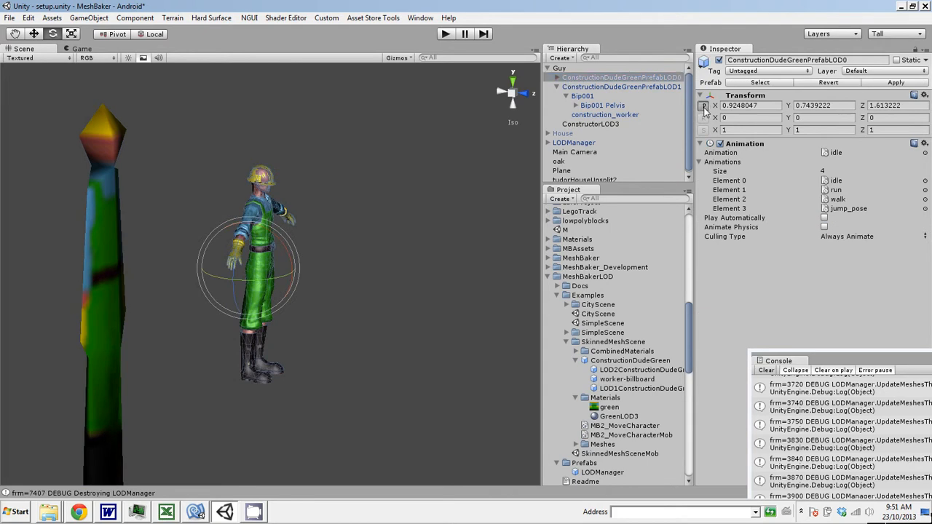
pyautogui.click(610, 88)
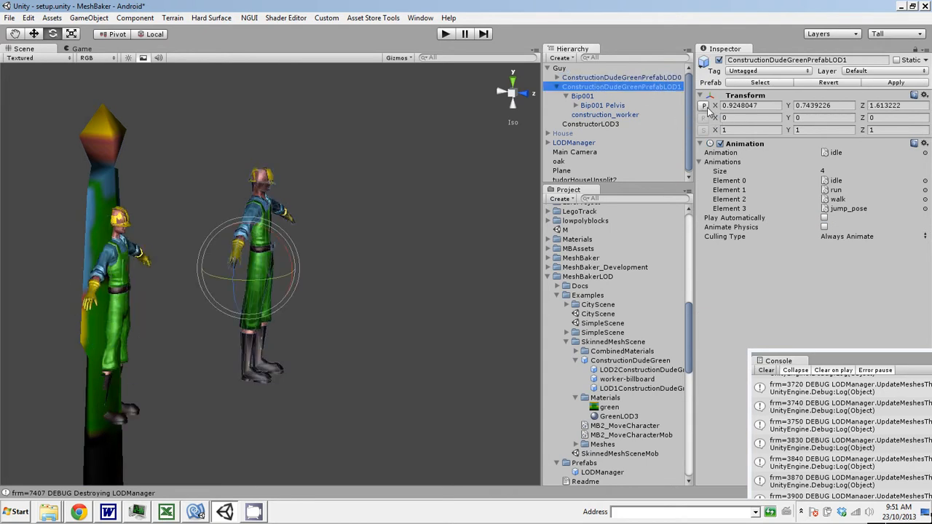
pyautogui.click(704, 107)
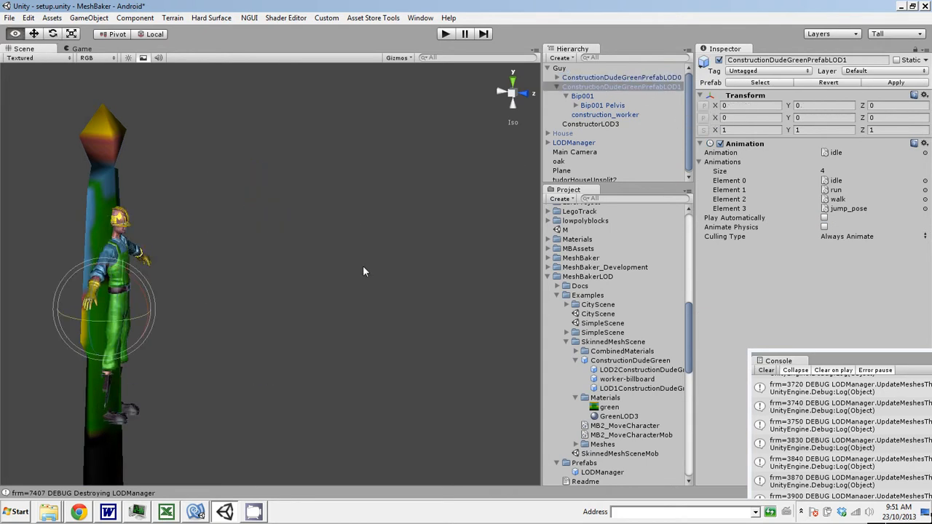
# - Scale ConstructorLOD3 uniformly to about 0.51 to match the height of the detailed worker
pyautogui.keyDown('alt'); pyautogui.moveTo(363, 265); pyautogui.dragTo(185, 265); pyautogui.keyUp('alt')
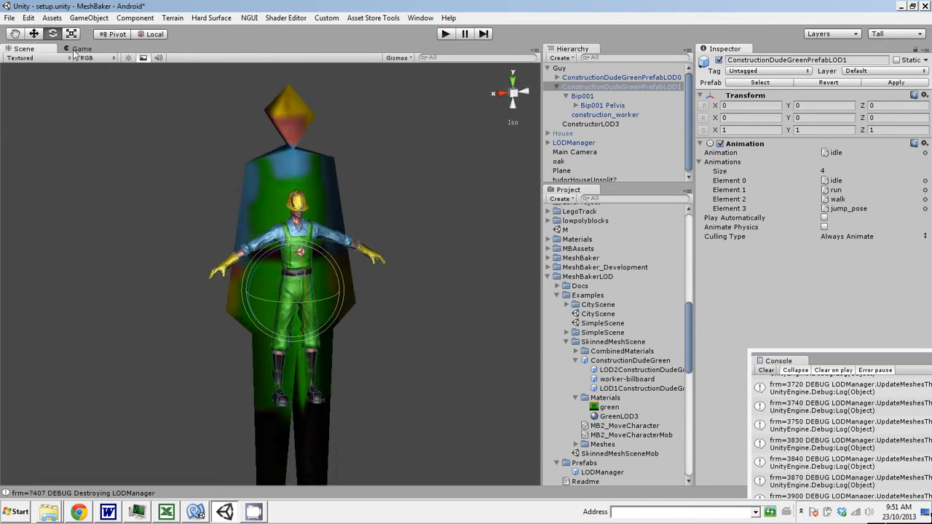
pyautogui.click(598, 122)
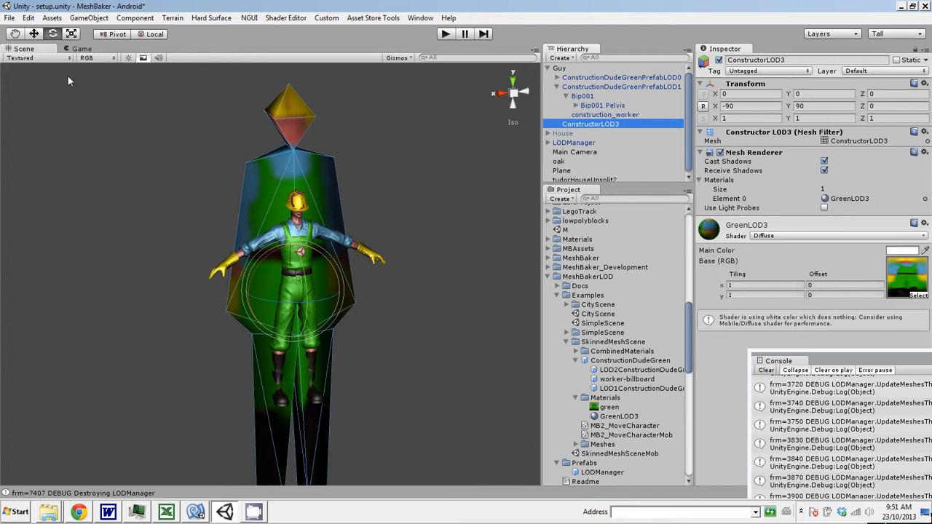
pyautogui.click(71, 34)
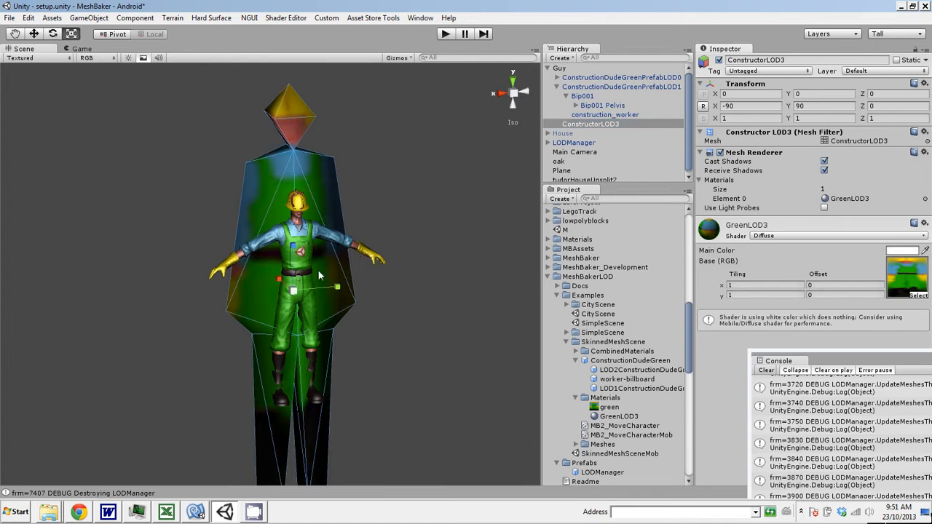
pyautogui.moveTo(293, 291); pyautogui.dragTo(267, 300)
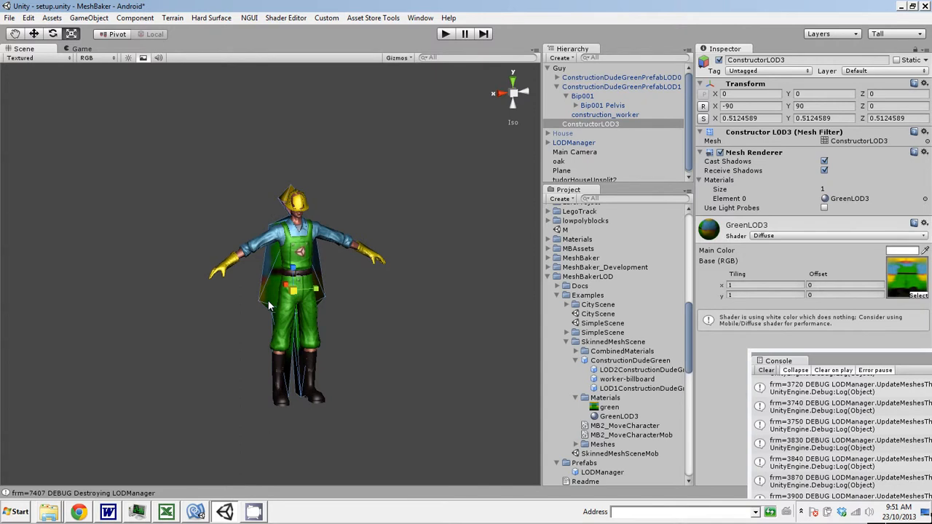
# - Move ConstructorLOD3 along Z to about 0.128 to align it with the worker's body, and check the overlap from the front
pyautogui.keyDown('alt'); pyautogui.moveTo(342, 306); pyautogui.dragTo(218, 222); pyautogui.keyUp('alt')
pyautogui.click(34, 34)
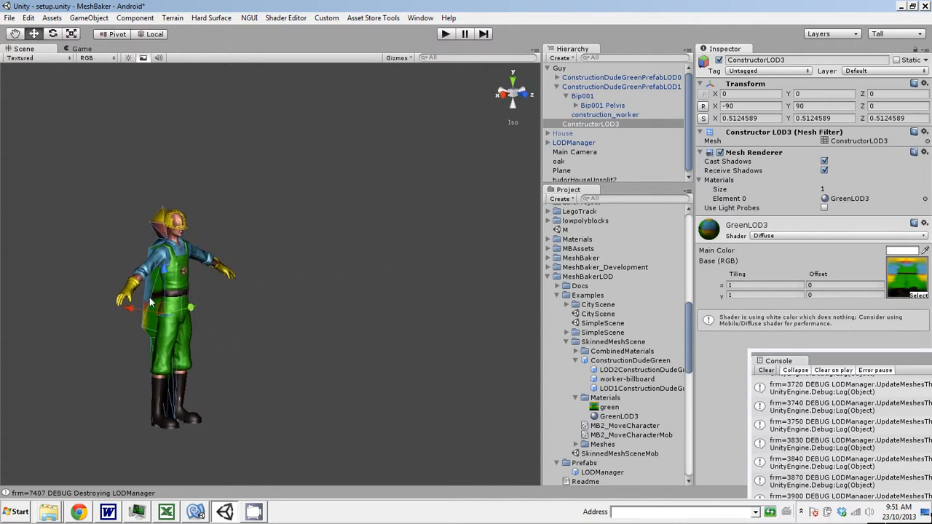
pyautogui.moveTo(132, 306); pyautogui.dragTo(144, 305)
pyautogui.keyDown('alt'); pyautogui.moveTo(296, 326); pyautogui.dragTo(162, 356); pyautogui.keyUp('alt')
pyautogui.moveTo(420, 359)
pyautogui.keyDown('alt'); pyautogui.mouseDown()
pyautogui.moveTo(448, 349)
pyautogui.moveTo(427, 350)
pyautogui.mouseUp(); pyautogui.keyUp('alt')
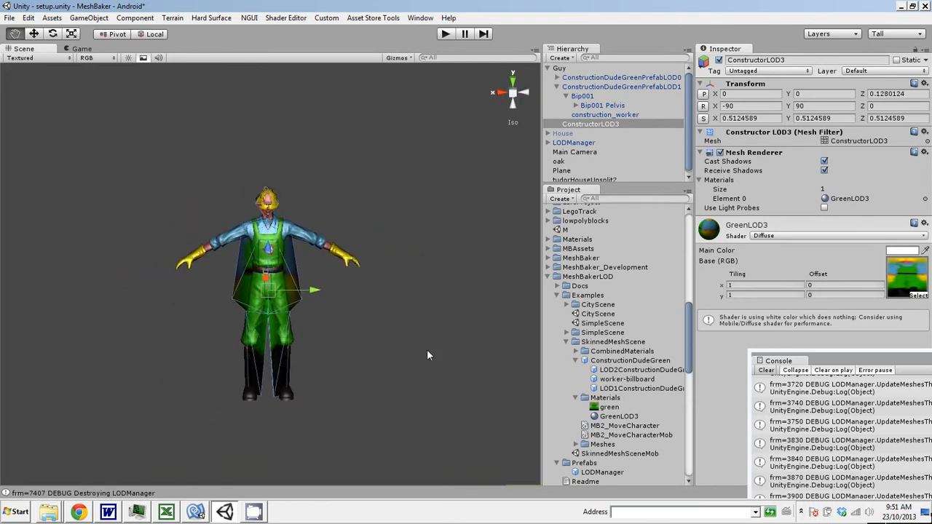
# - Add two more LOD levels to the MB2_LOD component on Guy, moving the Console window clear of the level settings
pyautogui.click(563, 69)
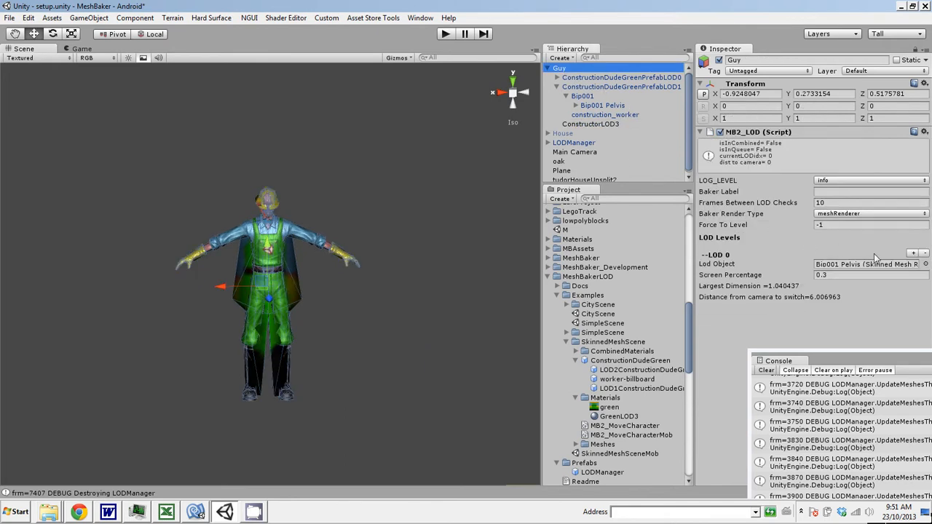
pyautogui.click(913, 253)
pyautogui.click(913, 253)
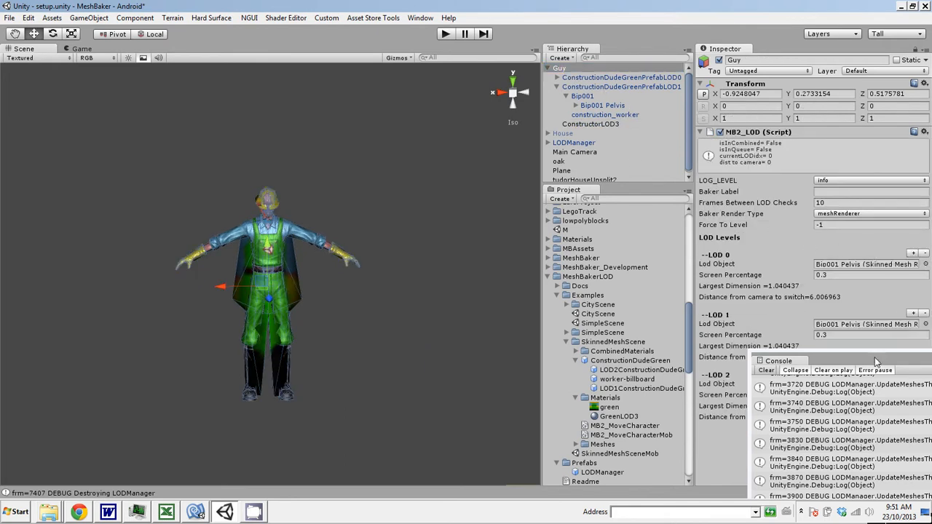
pyautogui.moveTo(876, 361); pyautogui.dragTo(840, 439)
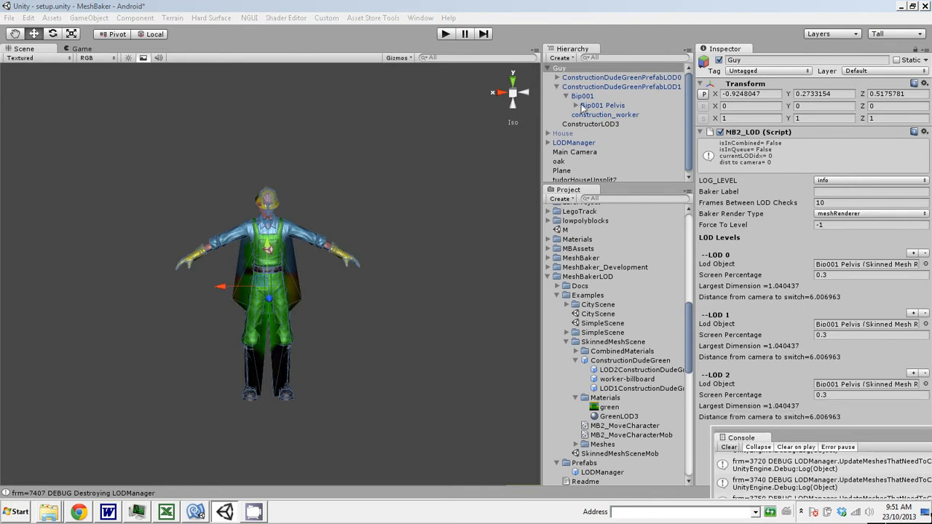
pyautogui.click(558, 87)
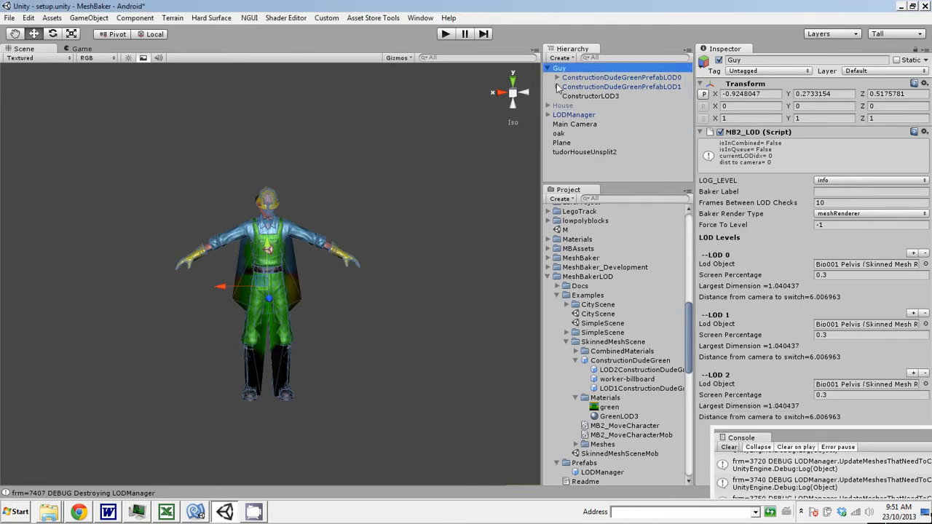
pyautogui.click(557, 86)
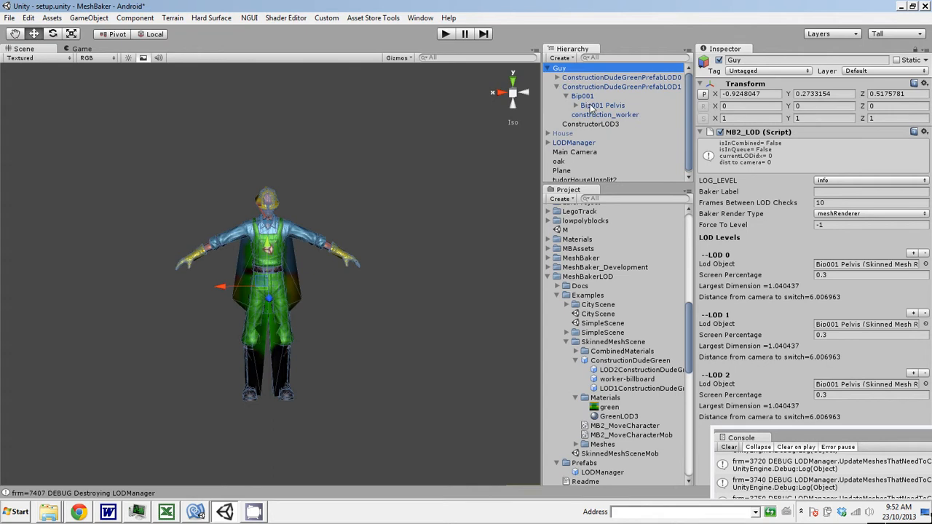
# - Assign ConstructionDudeGreenPrefabLOD1's Bip001 Pelvis to LOD 1 and ConstructorLOD3 to LOD 2 on Guy, and reposition the Console window
pyautogui.moveTo(593, 109); pyautogui.dragTo(871, 326)
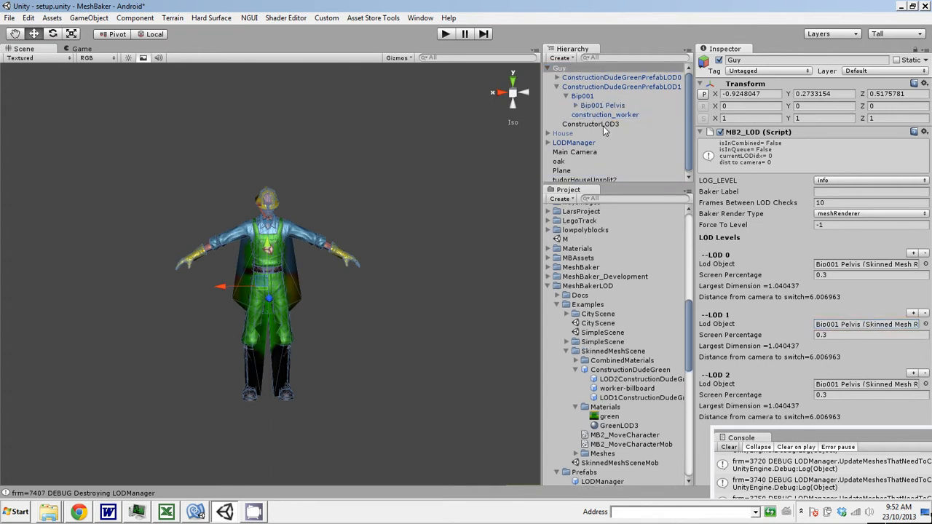
pyautogui.moveTo(603, 128); pyautogui.dragTo(845, 392)
pyautogui.moveTo(857, 436); pyautogui.dragTo(753, 339)
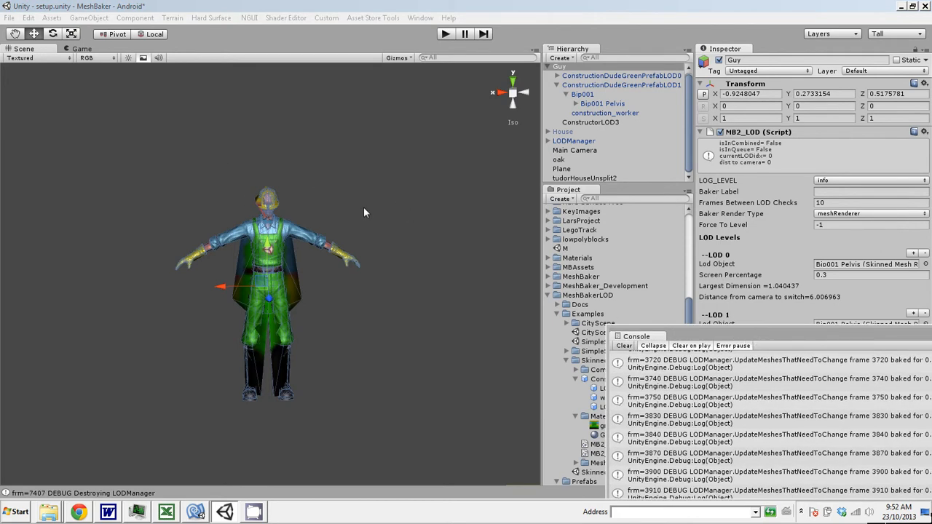
# - Create a Mesh And Material Baker object and parent it under LODManager
pyautogui.click(562, 142)
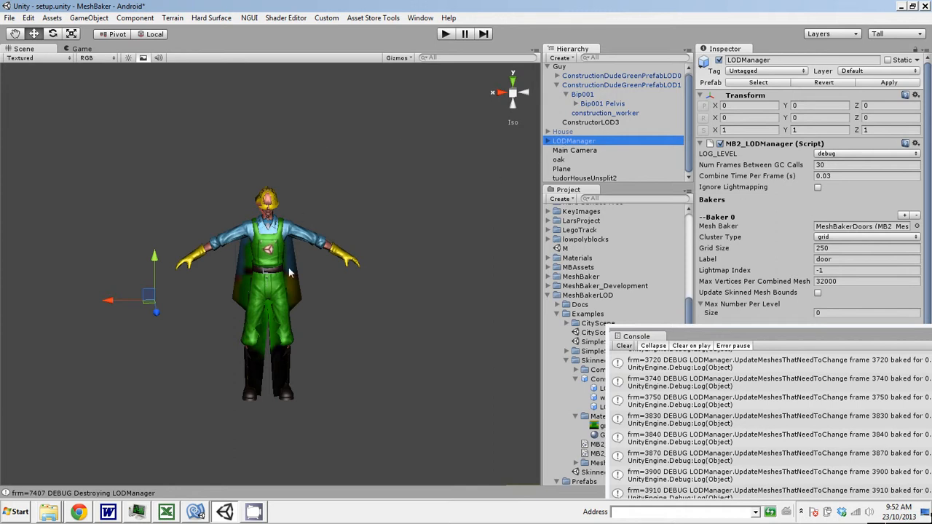
pyautogui.click(90, 20)
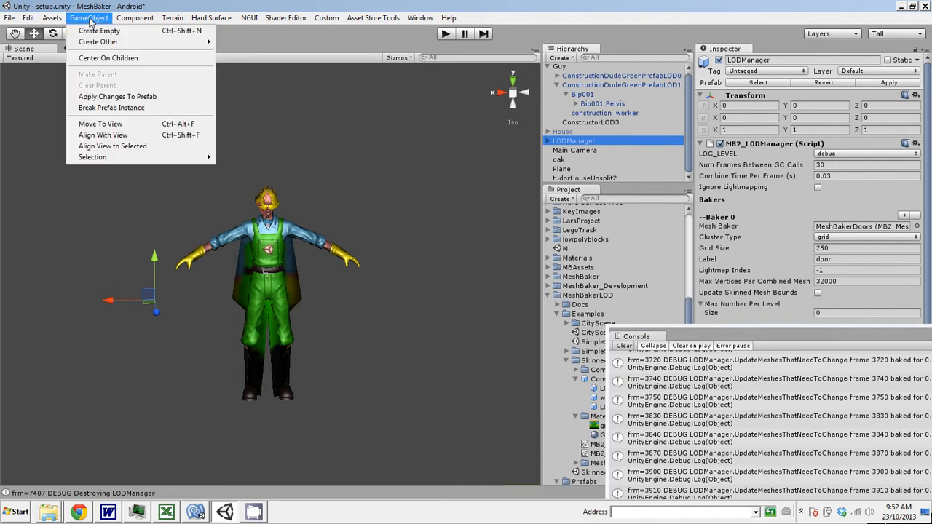
pyautogui.moveTo(99, 42)
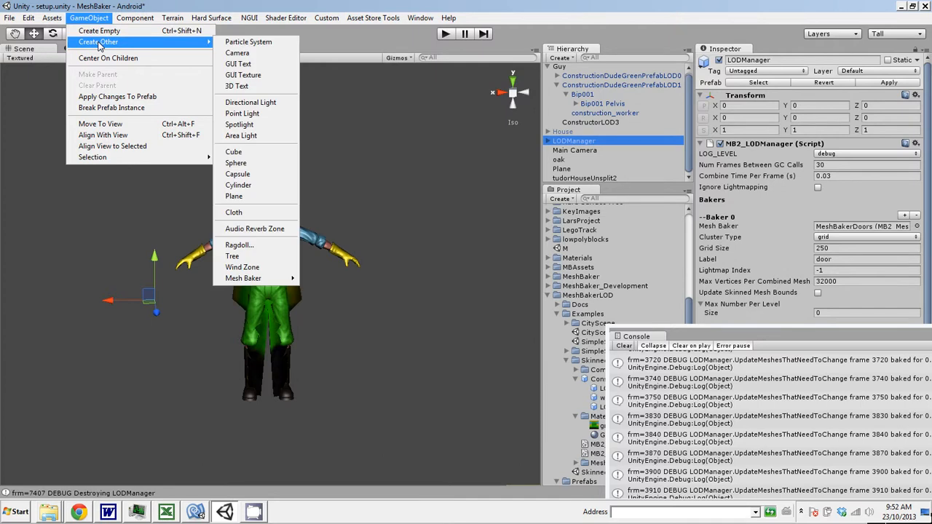
pyautogui.moveTo(283, 281)
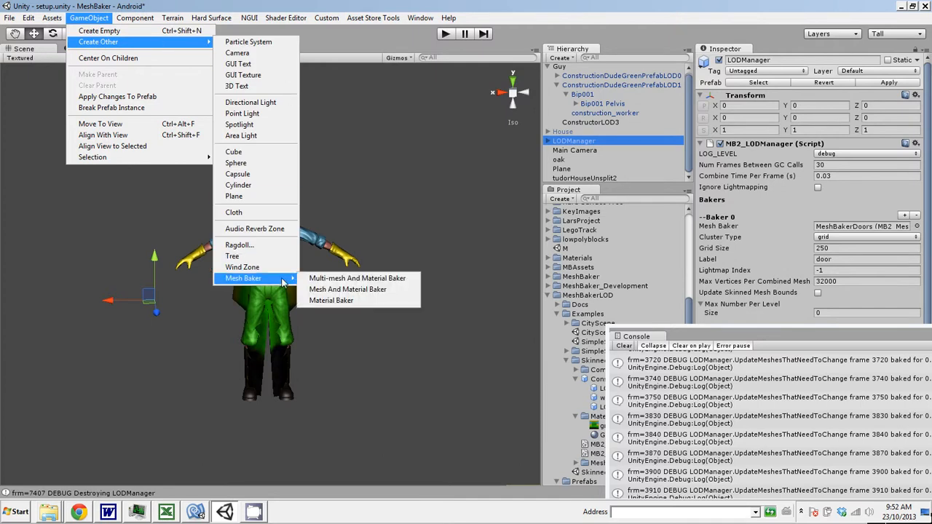
pyautogui.click(359, 290)
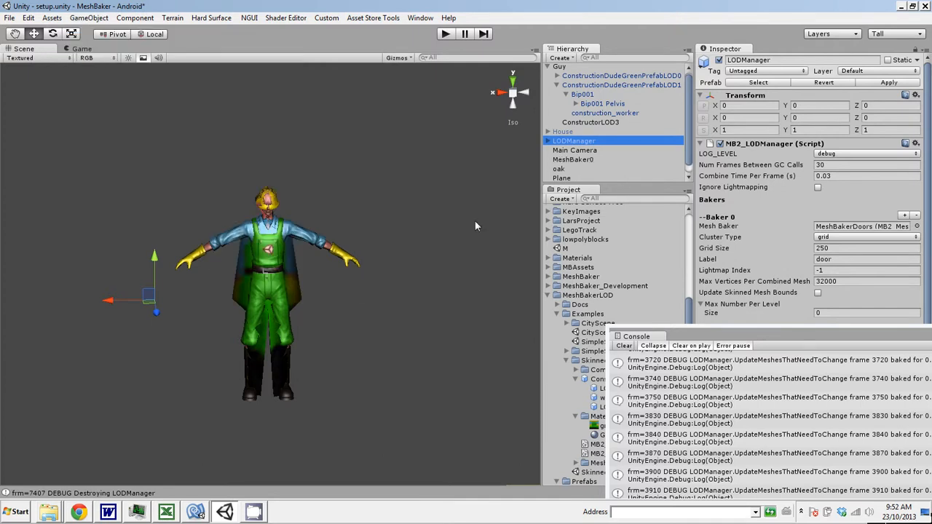
pyautogui.moveTo(573, 161); pyautogui.dragTo(582, 148)
# - Rename the new mesh baker under LODManager as MeshBaker0SkinnedMeshes
pyautogui.click(548, 141)
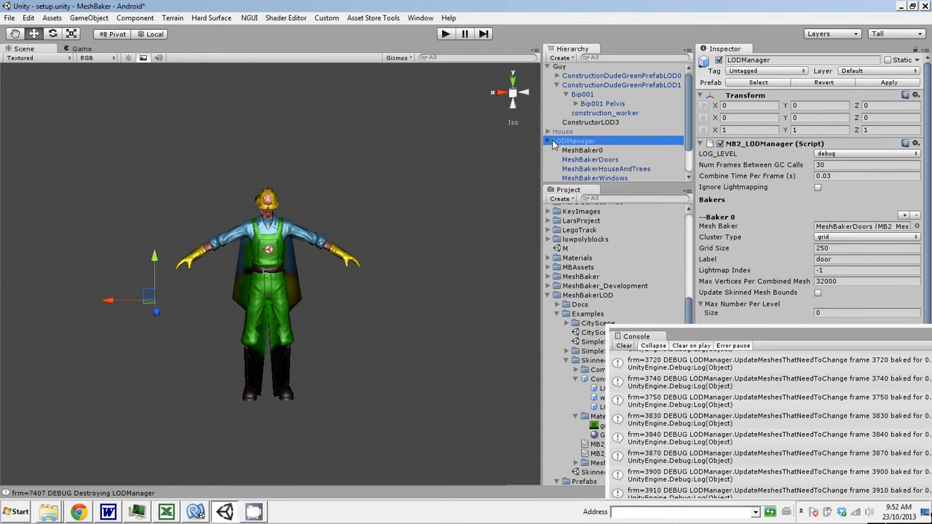
pyautogui.scroll(-2, 598, 123)
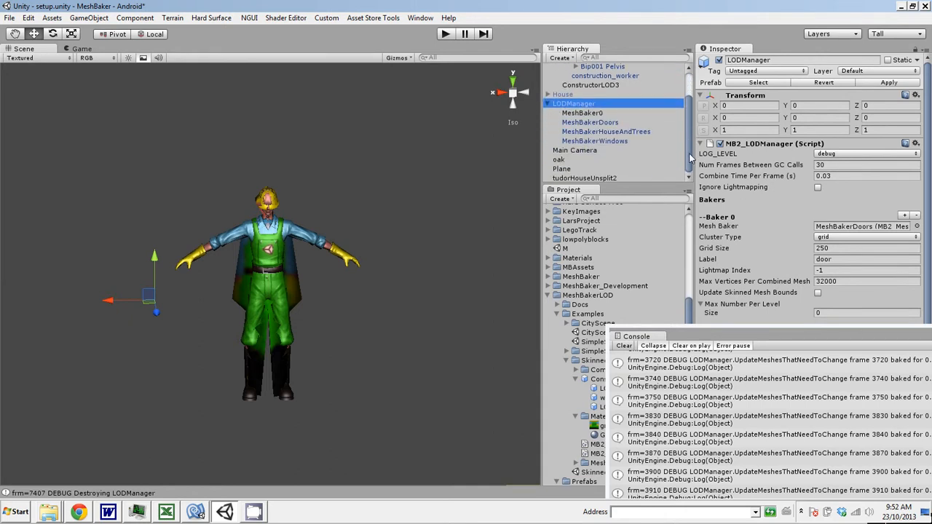
pyautogui.click(582, 114)
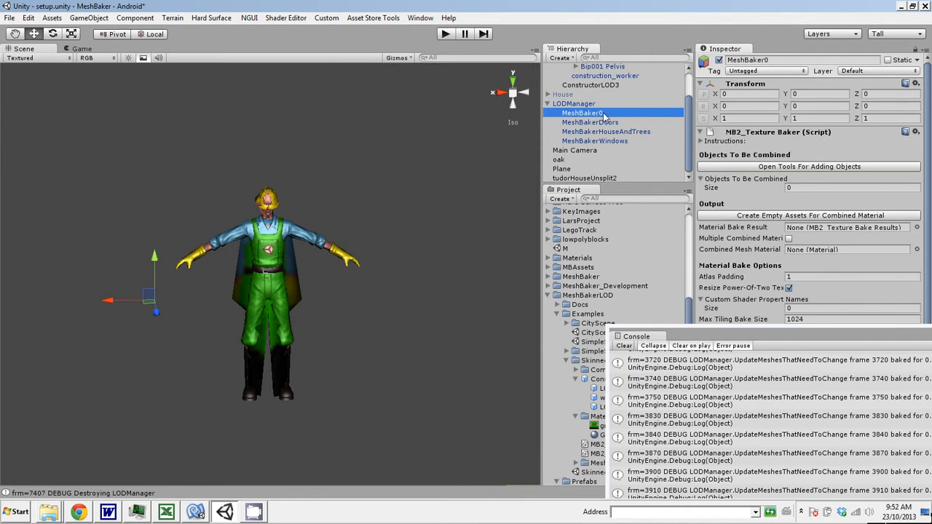
pyautogui.click(603, 114)
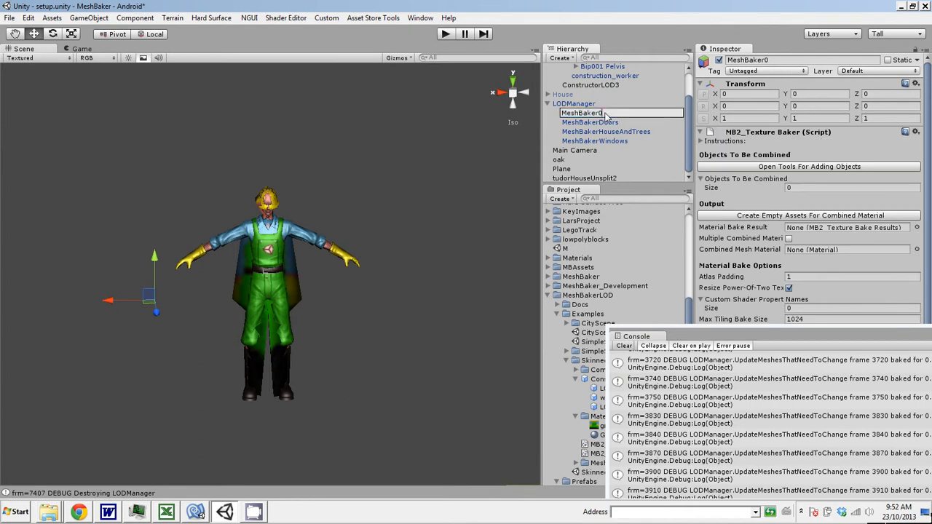
pyautogui.write('SkinnedMesh')
pyautogui.write('es')
pyautogui.press('Return')
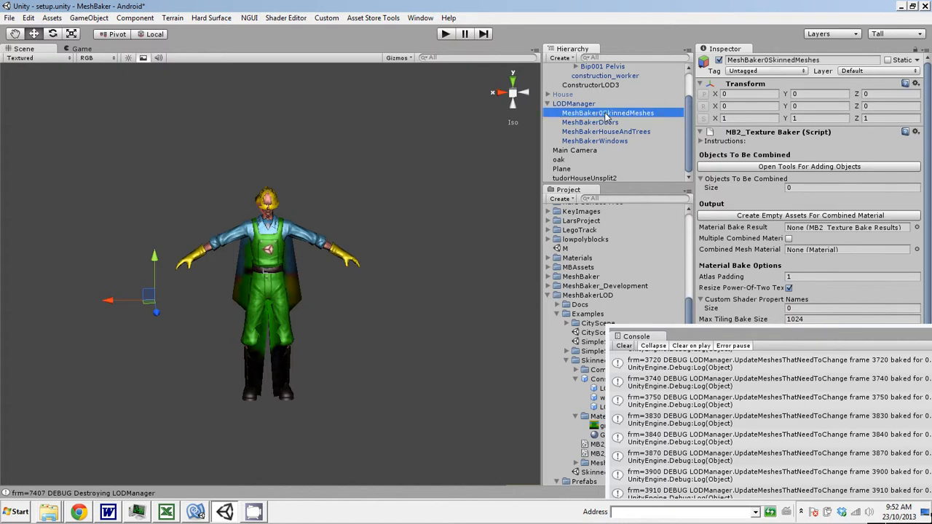
# - Set the baker's objects to be combined to 2 and assign the LOD1 worker's Bip001 Pelvis and ConstructorLOD3
pyautogui.click(789, 188)
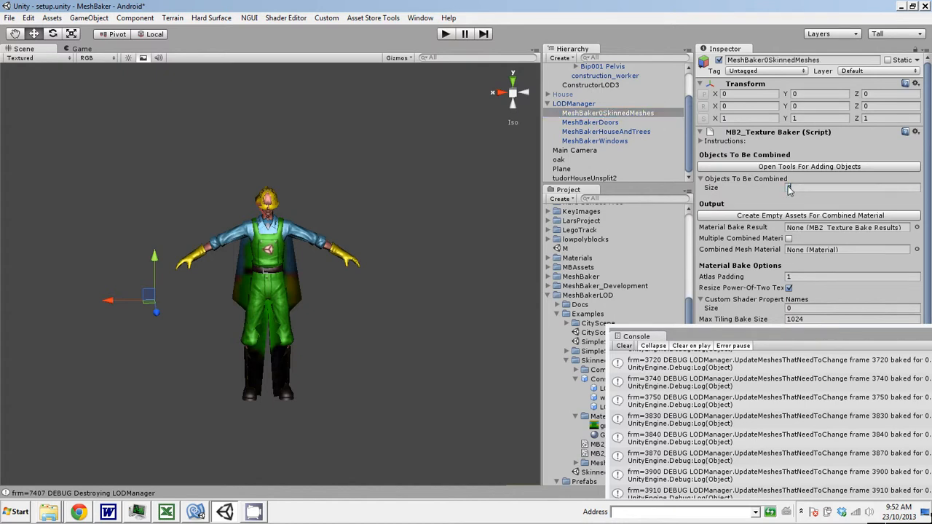
pyautogui.write('2')
pyautogui.press('Return')
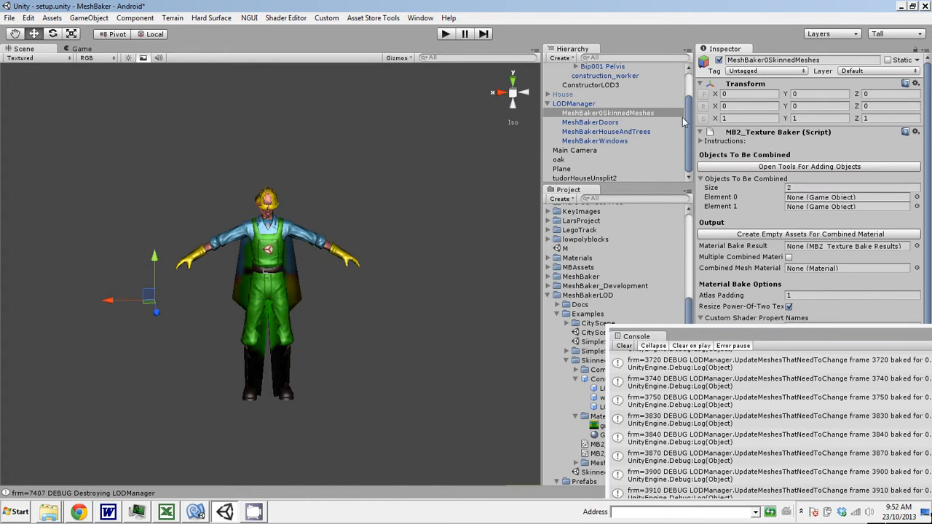
pyautogui.moveTo(688, 122); pyautogui.dragTo(691, 100)
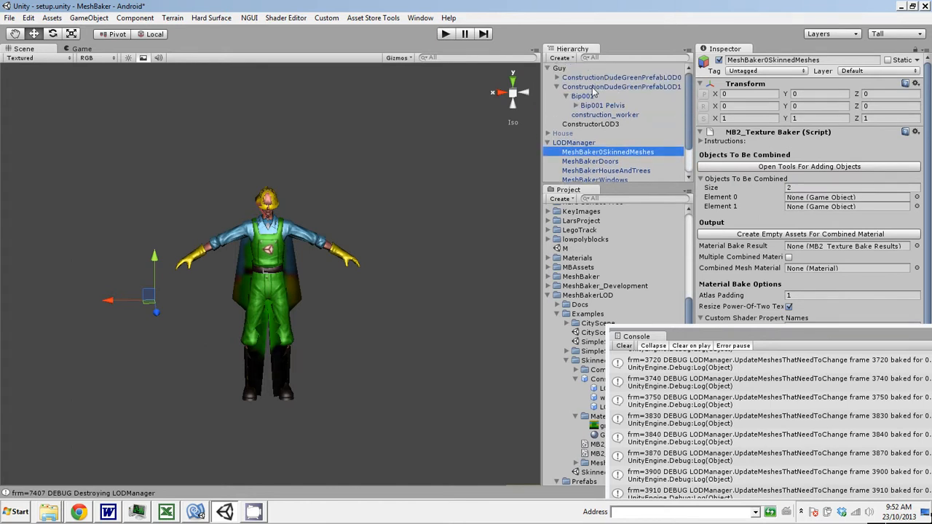
pyautogui.moveTo(601, 106); pyautogui.dragTo(815, 202)
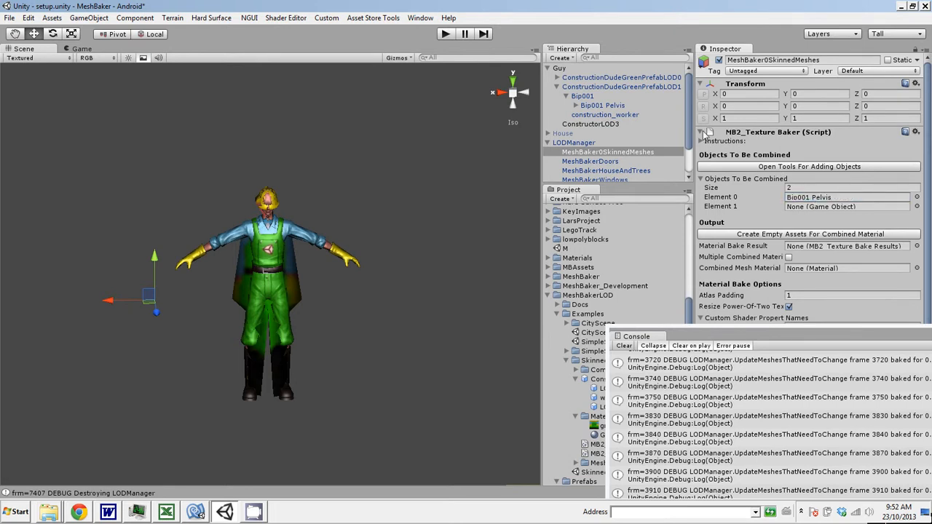
pyautogui.moveTo(603, 127); pyautogui.dragTo(804, 213)
# - Create empty combined material assets named skinnedMeshes in the __CombinedMaterials folder and bake the materials into the combined material
pyautogui.scroll(-3, 926, 208)
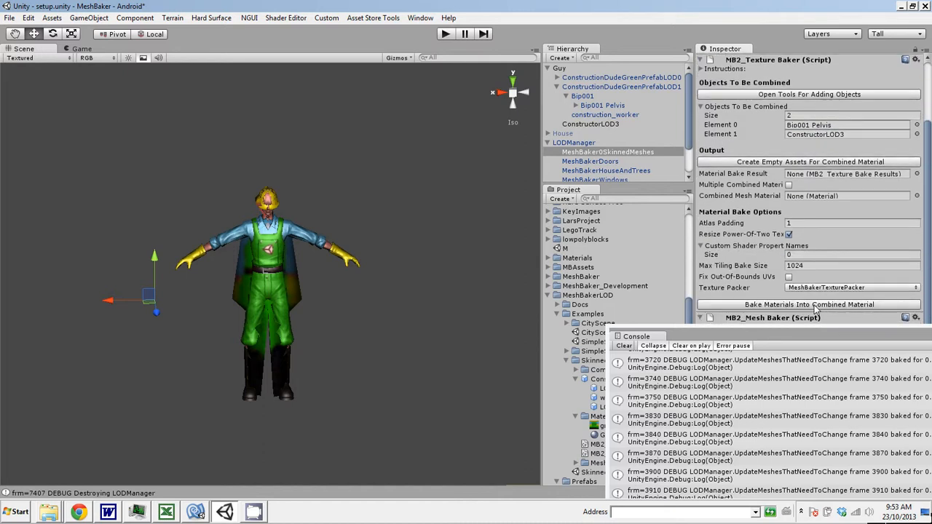
pyautogui.click(816, 163)
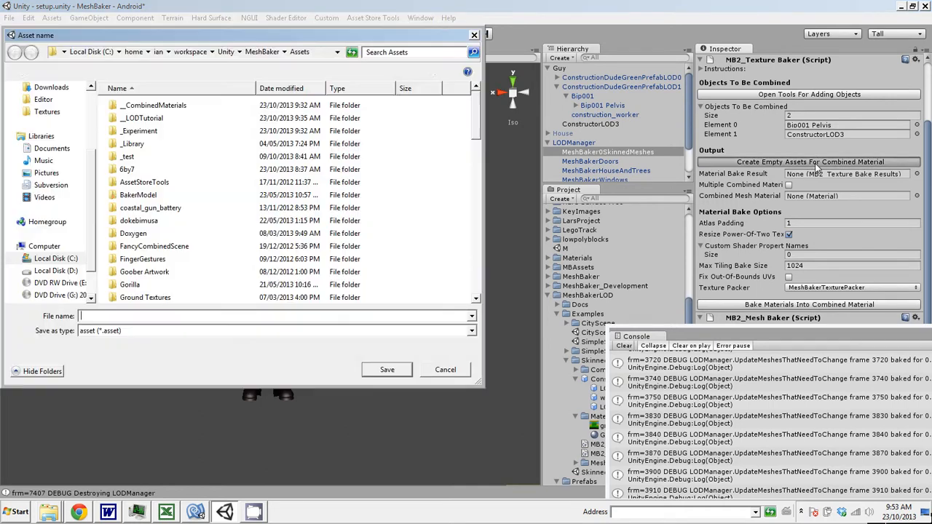
pyautogui.doubleClick(163, 111)
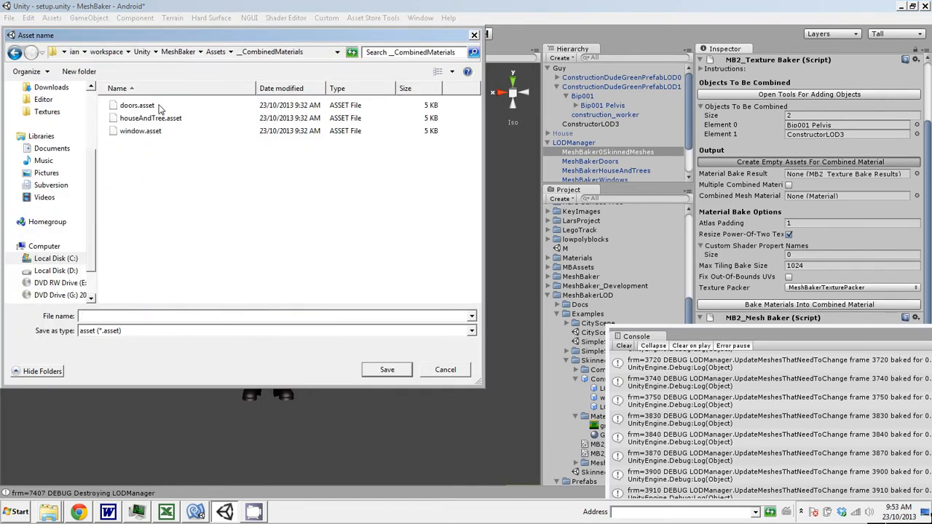
pyautogui.click(141, 315)
pyautogui.write('nnedMeshes')
pyautogui.click(385, 370)
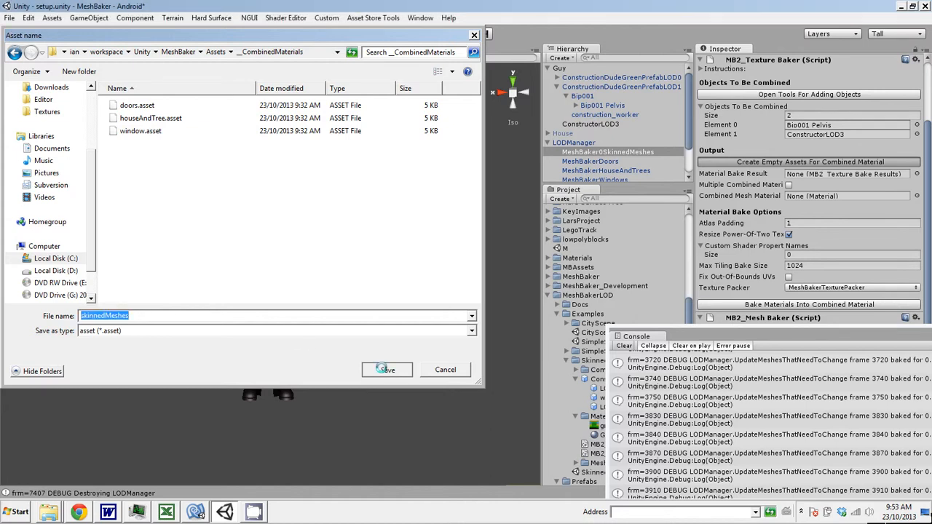
pyautogui.moveTo(929, 219); pyautogui.dragTo(927, 249)
pyautogui.click(826, 304)
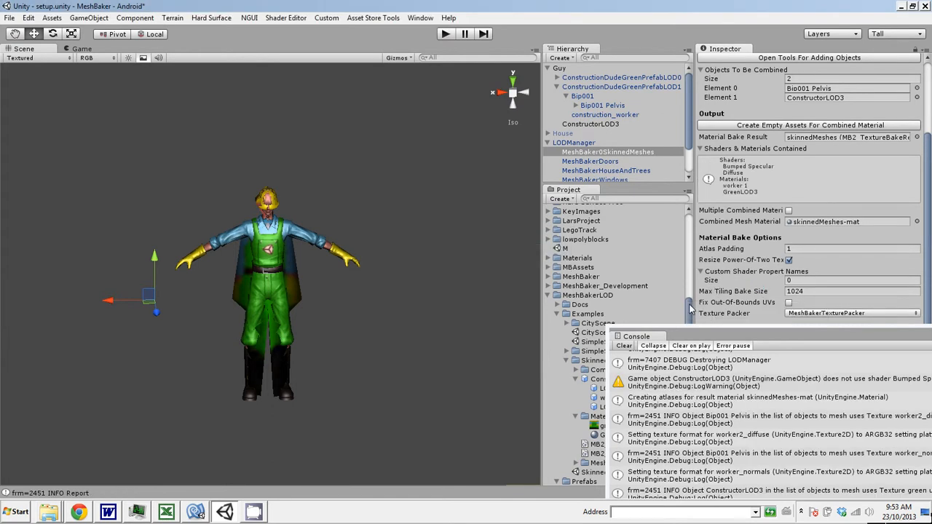
# - Examine the baked skinnedMeshes asset, its bump map and main texture atlases, and the combined material in the __CombinedMaterials folder
pyautogui.moveTo(691, 304); pyautogui.dragTo(692, 218)
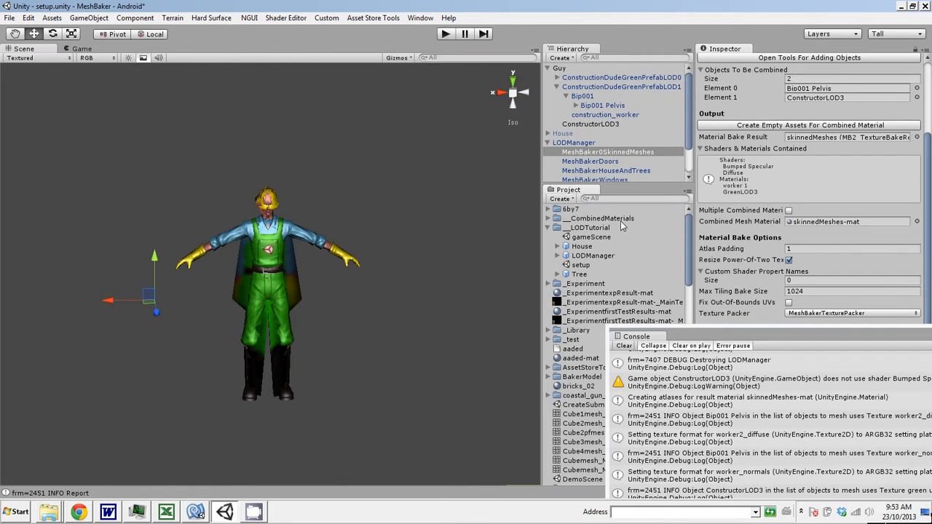
pyautogui.click(551, 228)
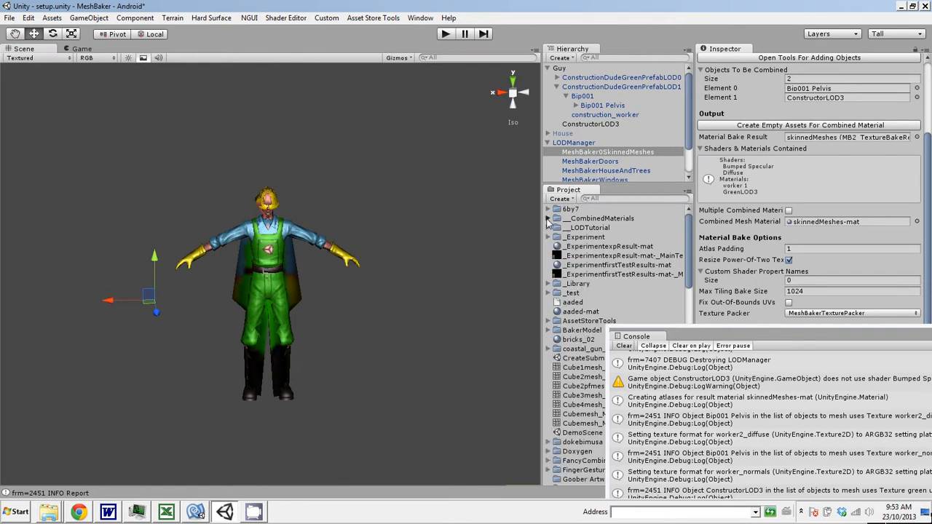
pyautogui.click(548, 218)
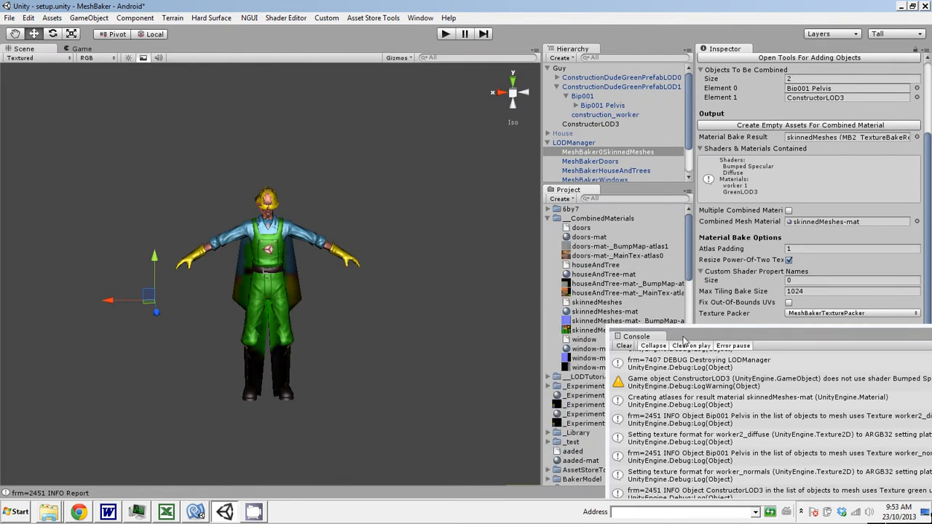
pyautogui.moveTo(686, 341); pyautogui.dragTo(700, 383)
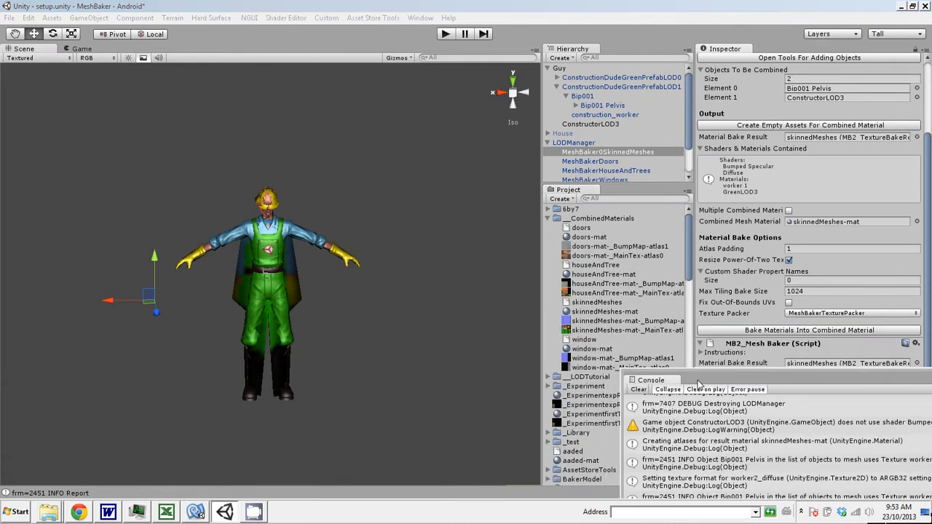
pyautogui.click(604, 303)
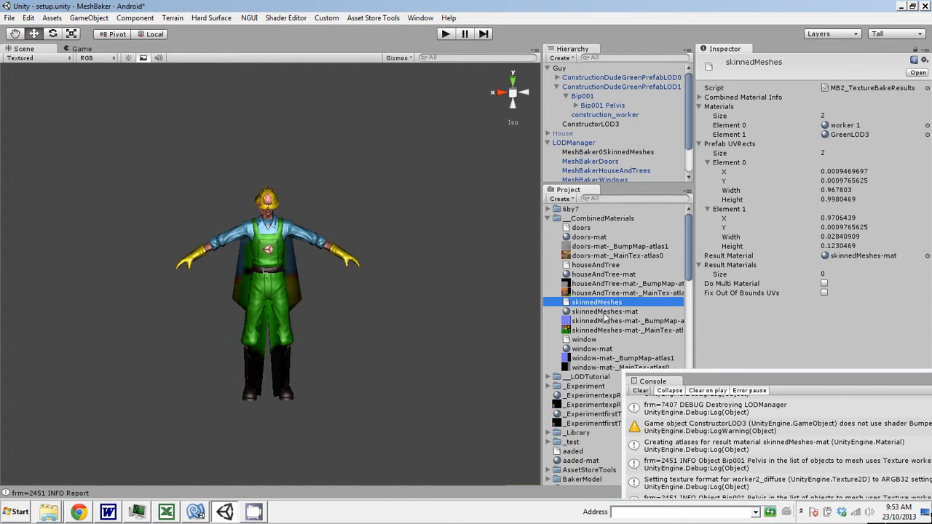
pyautogui.click(604, 321)
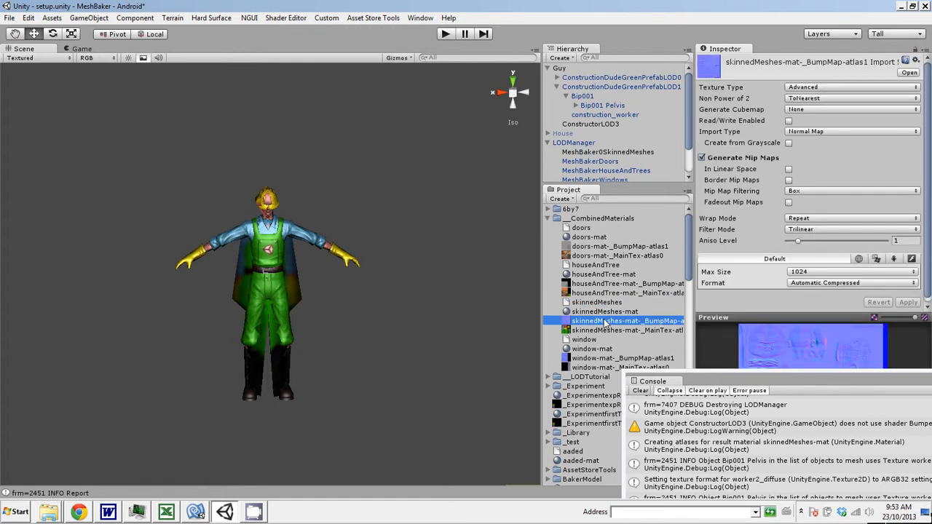
pyautogui.moveTo(733, 380); pyautogui.dragTo(716, 442)
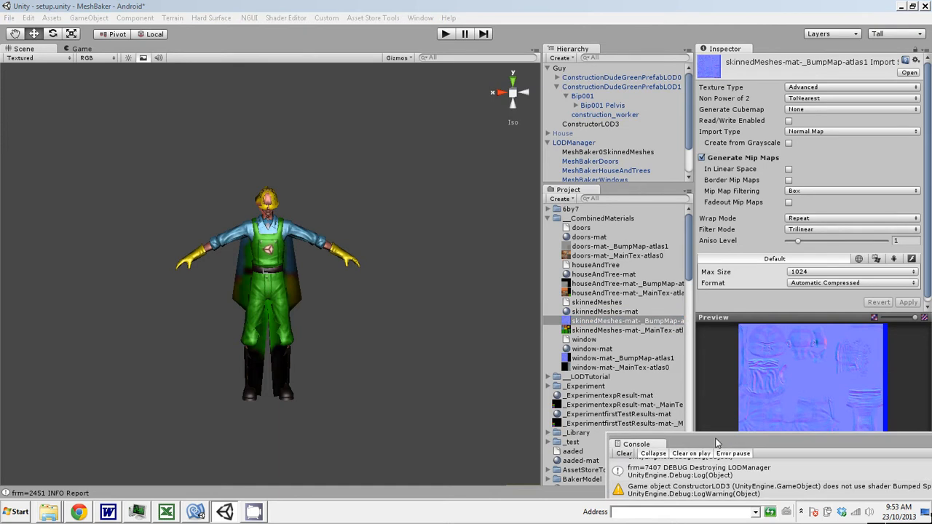
pyautogui.click(631, 332)
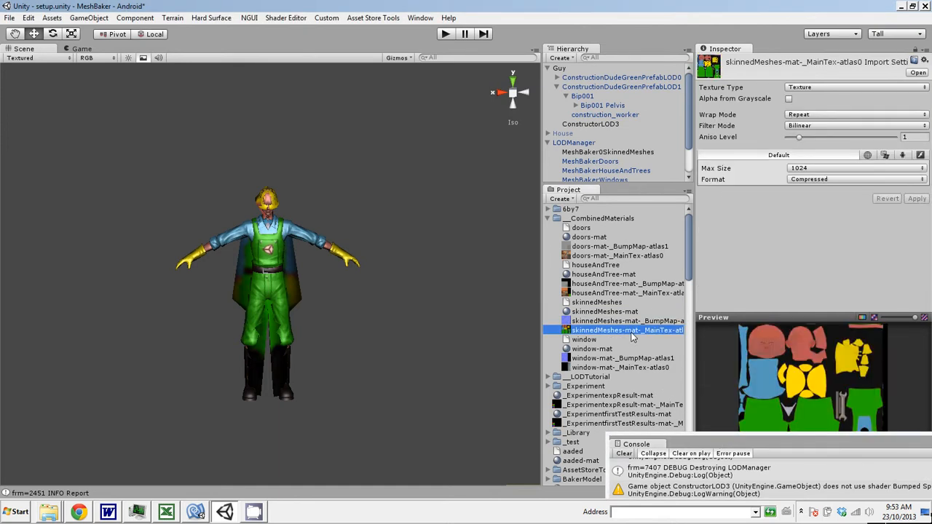
pyautogui.moveTo(728, 448); pyautogui.dragTo(744, 483)
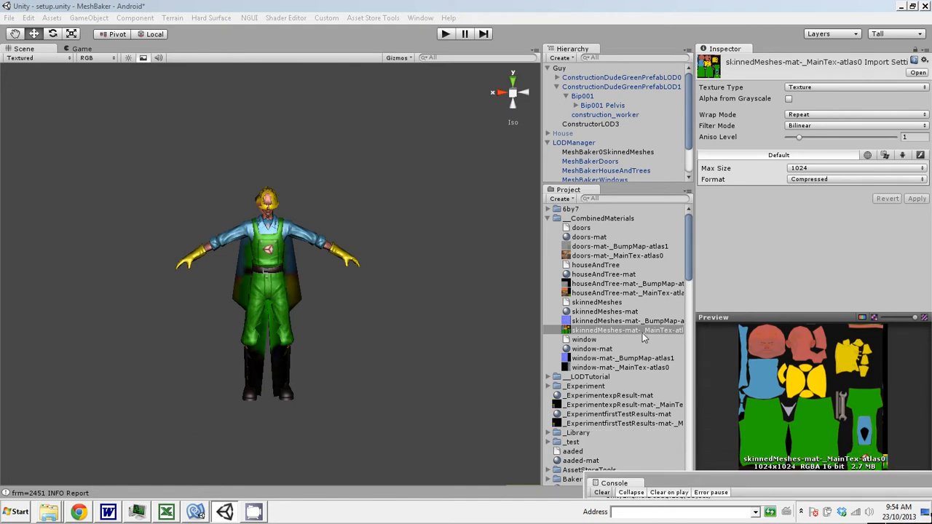
pyautogui.click(604, 312)
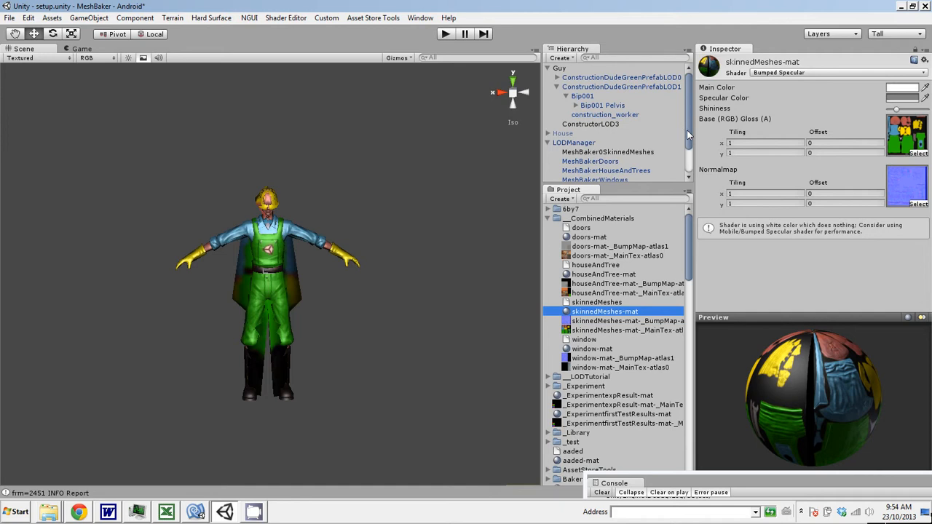
# - Add another baker after Baker 2 on LODManager and assign MeshBaker0SkinnedMeshes as its mesh baker
pyautogui.click(596, 144)
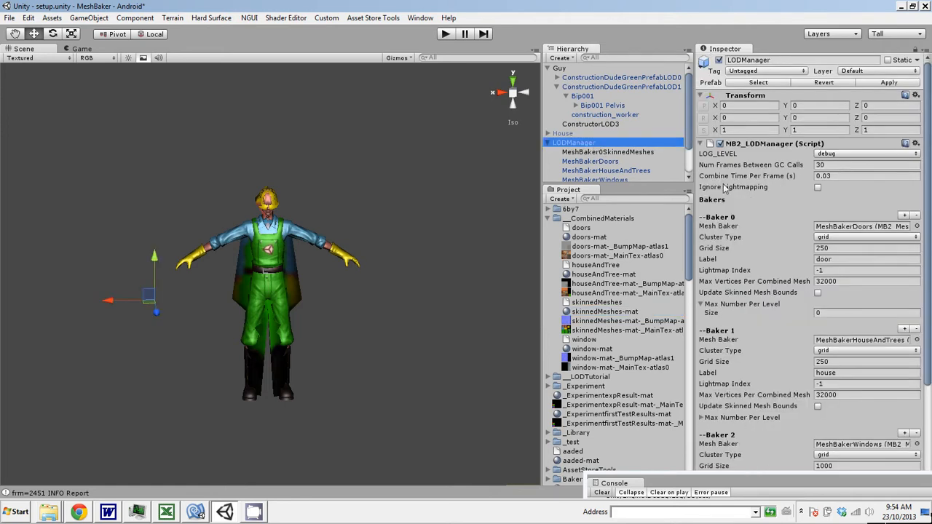
pyautogui.moveTo(927, 242); pyautogui.dragTo(928, 337)
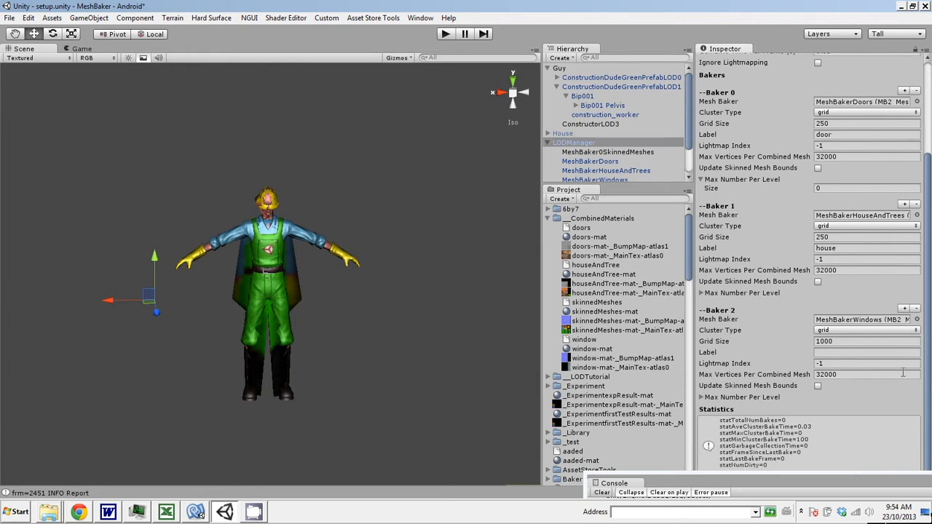
pyautogui.click(903, 309)
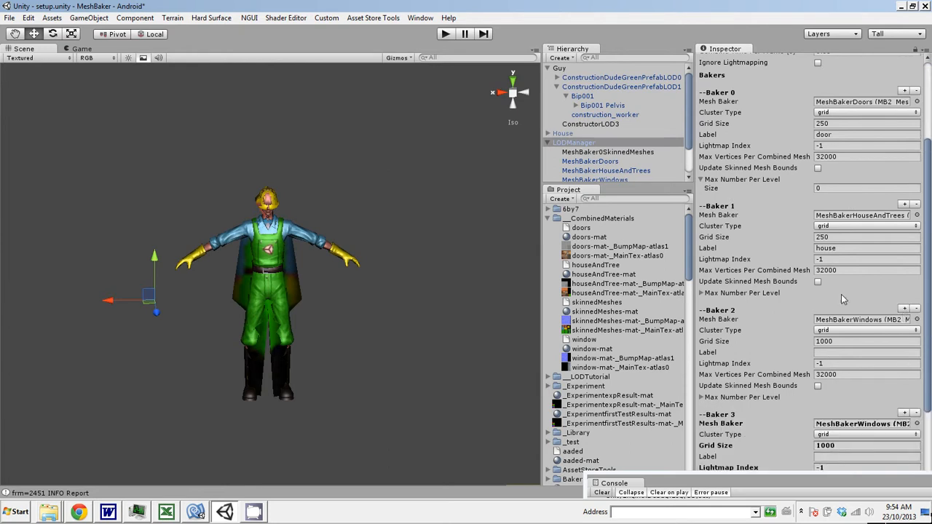
pyautogui.moveTo(613, 152); pyautogui.dragTo(858, 431)
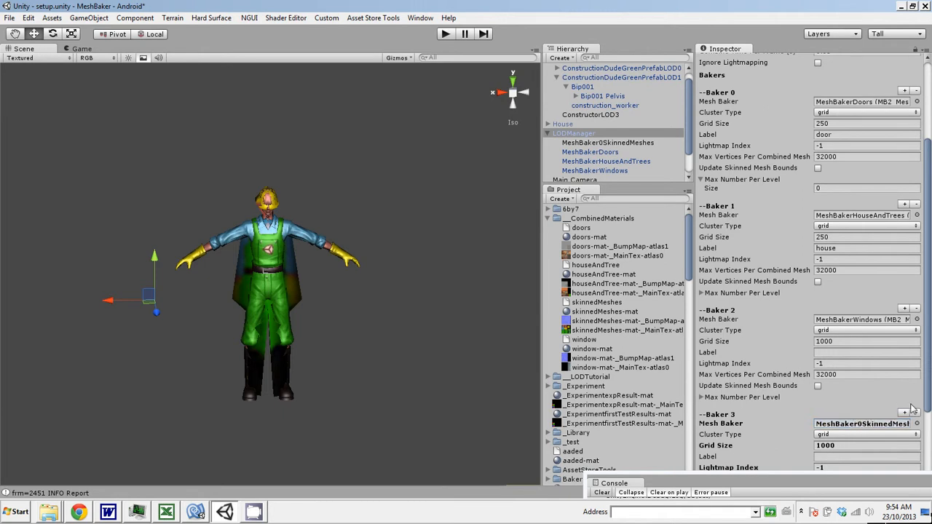
# - Set Baker 3's cluster type to simple and enable Update Skinned Mesh Bounds for it
pyautogui.moveTo(929, 397); pyautogui.dragTo(929, 464)
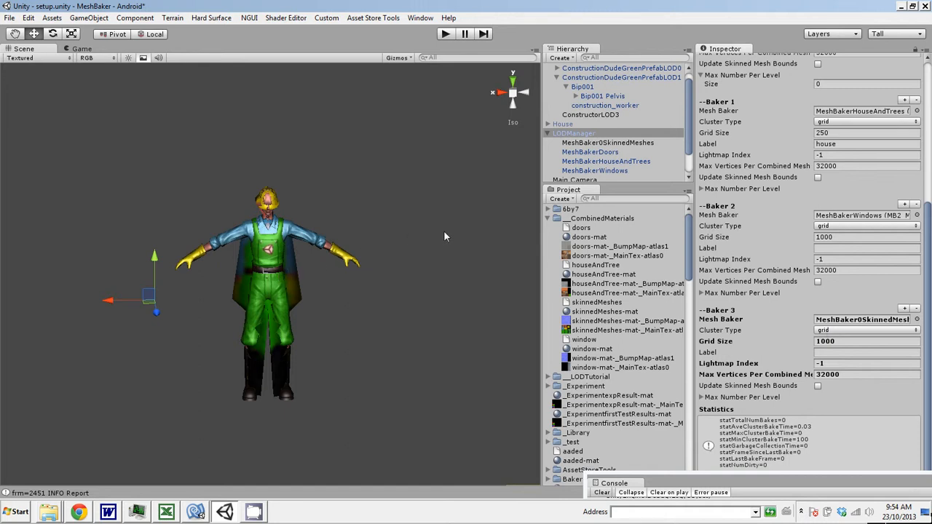
pyautogui.click(846, 332)
pyautogui.click(846, 351)
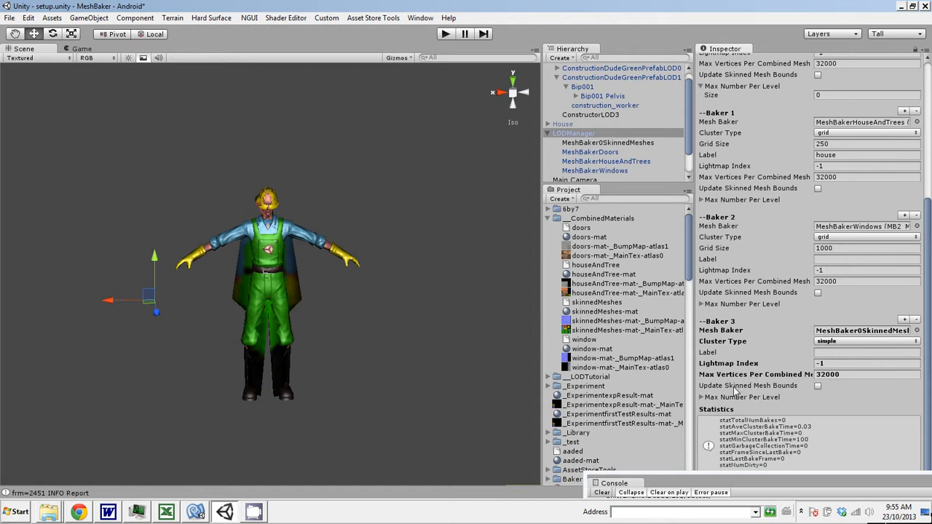
pyautogui.click(817, 387)
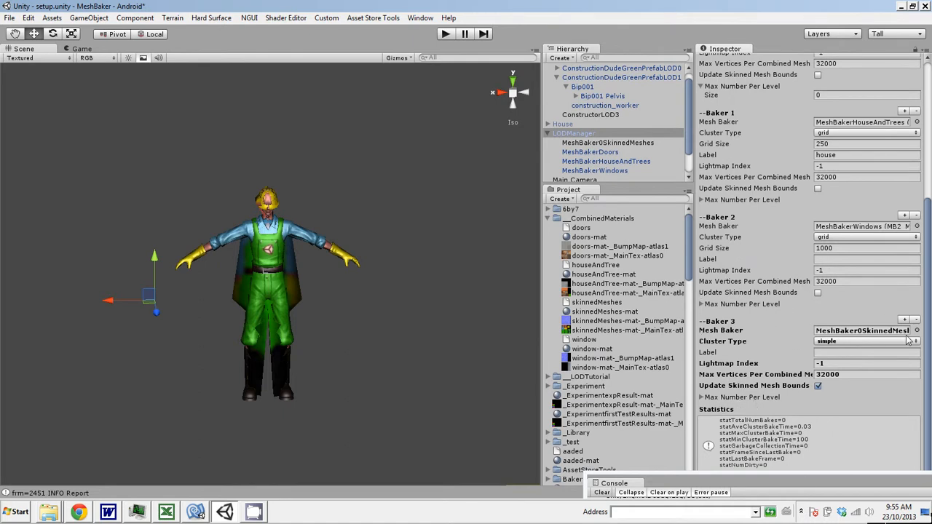
# - Test-run the scene with the new baker, read the console output, and stop the run
pyautogui.moveTo(717, 479); pyautogui.dragTo(717, 203)
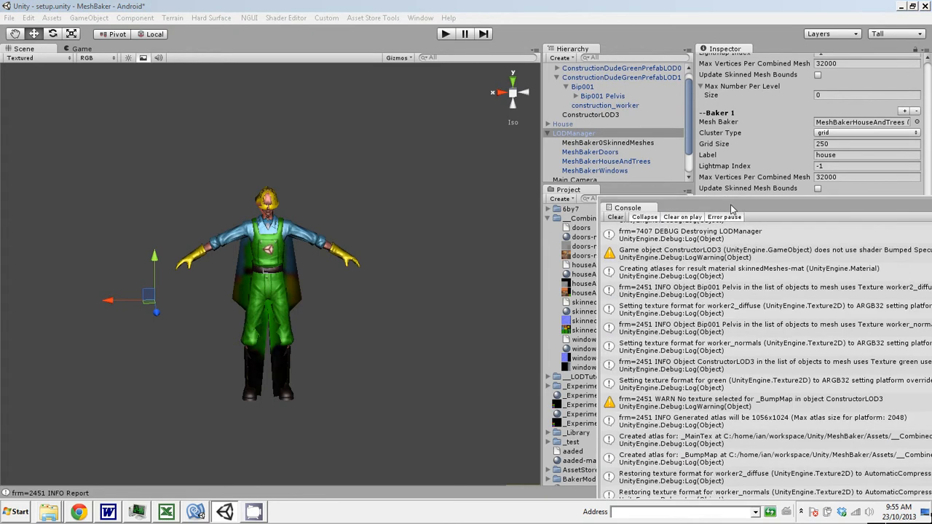
pyautogui.click(448, 38)
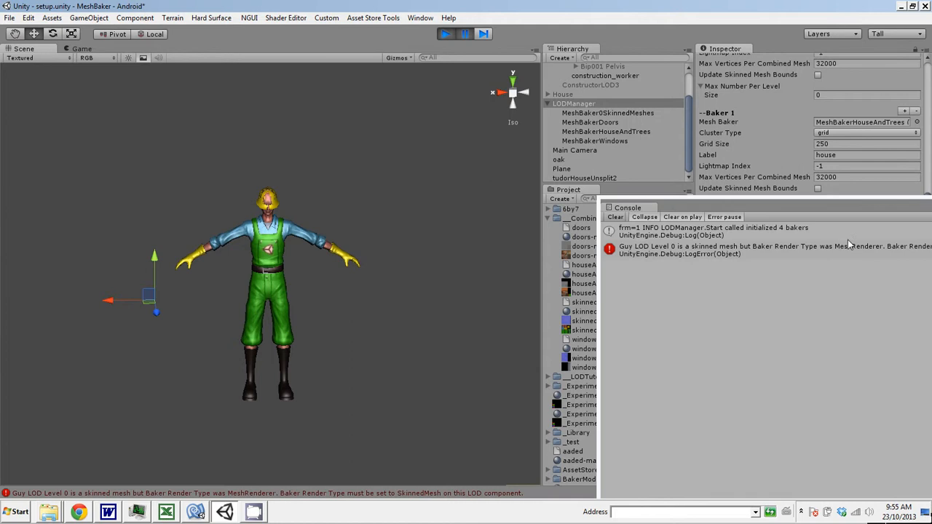
pyautogui.moveTo(849, 207); pyautogui.dragTo(671, 216)
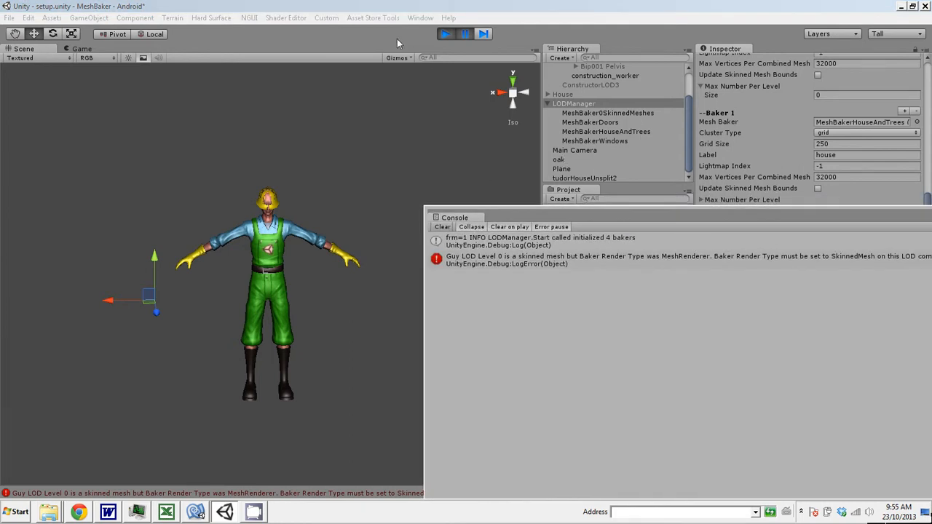
pyautogui.click(442, 34)
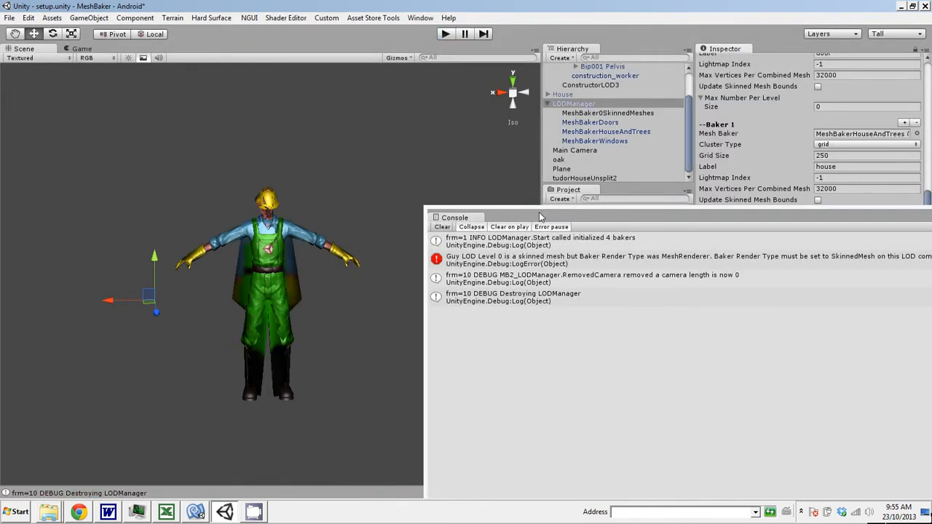
# - Set the output renderer of MeshBaker0SkinnedMeshes to skinnedMeshRenderer
pyautogui.moveTo(541, 221); pyautogui.dragTo(564, 387)
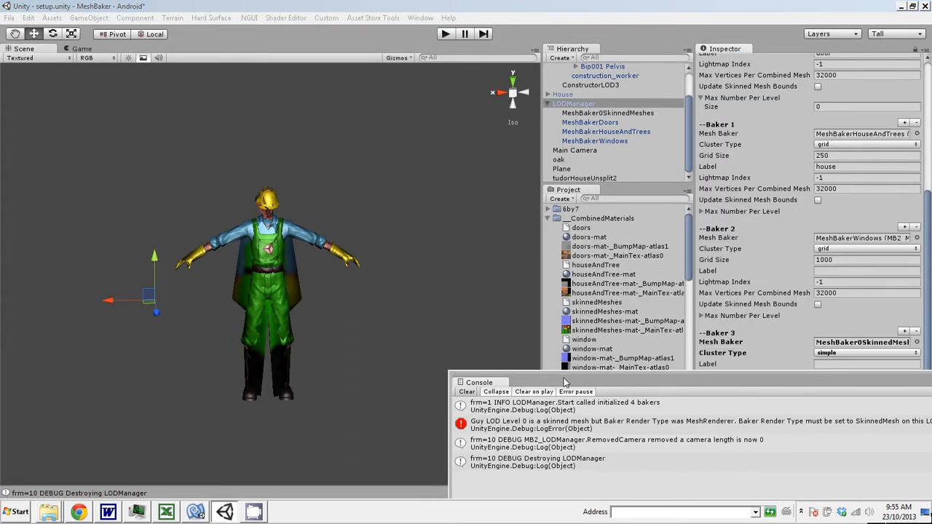
pyautogui.click(616, 115)
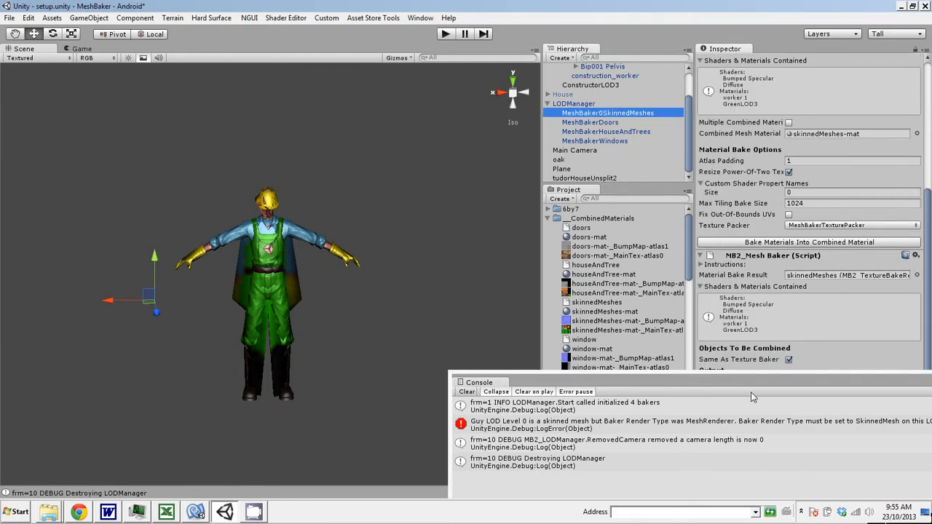
pyautogui.moveTo(744, 380); pyautogui.dragTo(338, 269)
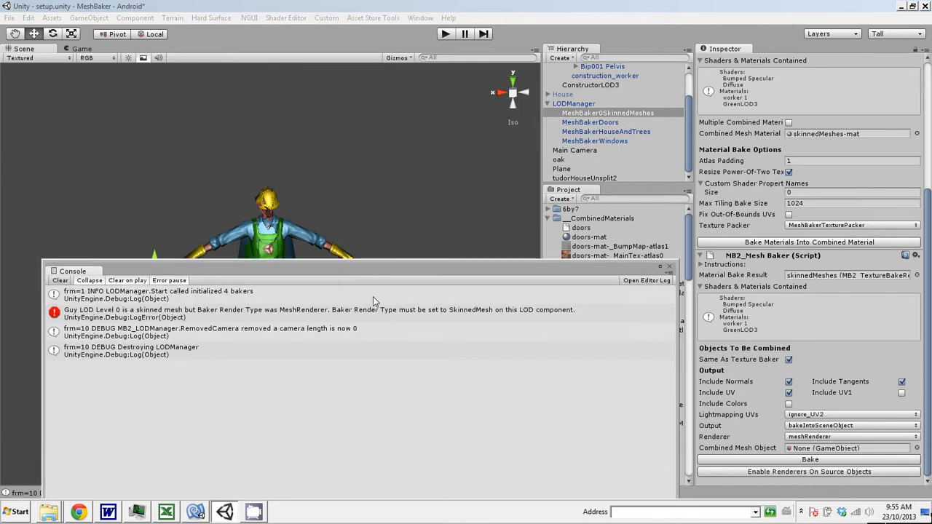
pyautogui.click(801, 436)
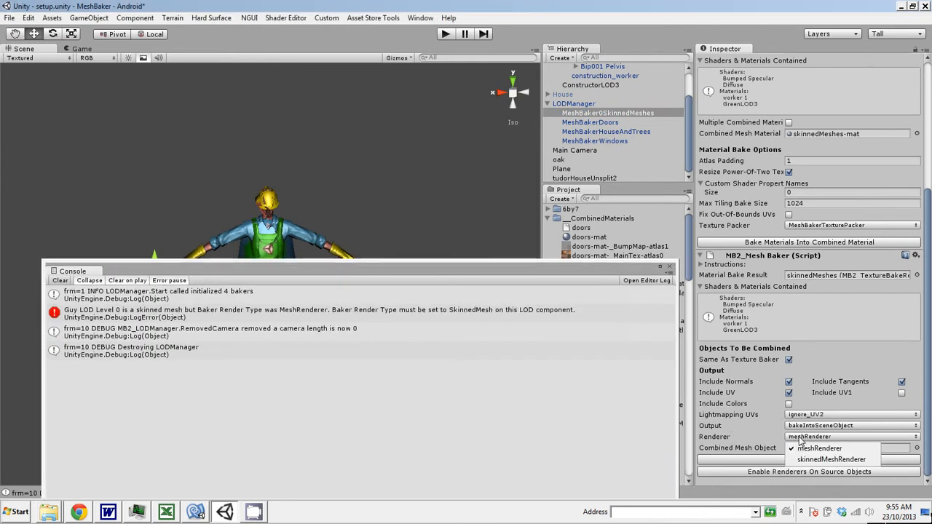
pyautogui.click(813, 459)
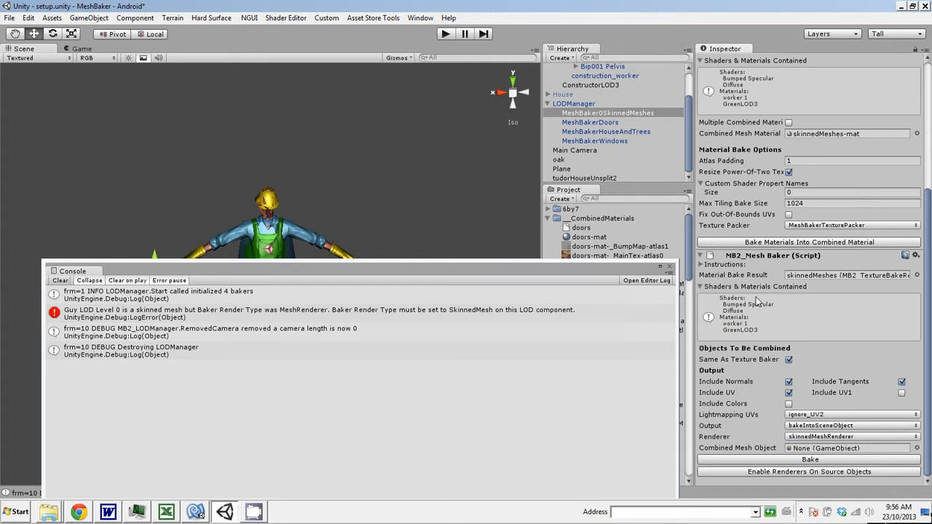
# - Run the scene with the mesh baker's changed renderer and read the console messages in full
pyautogui.moveTo(259, 268); pyautogui.dragTo(899, 367)
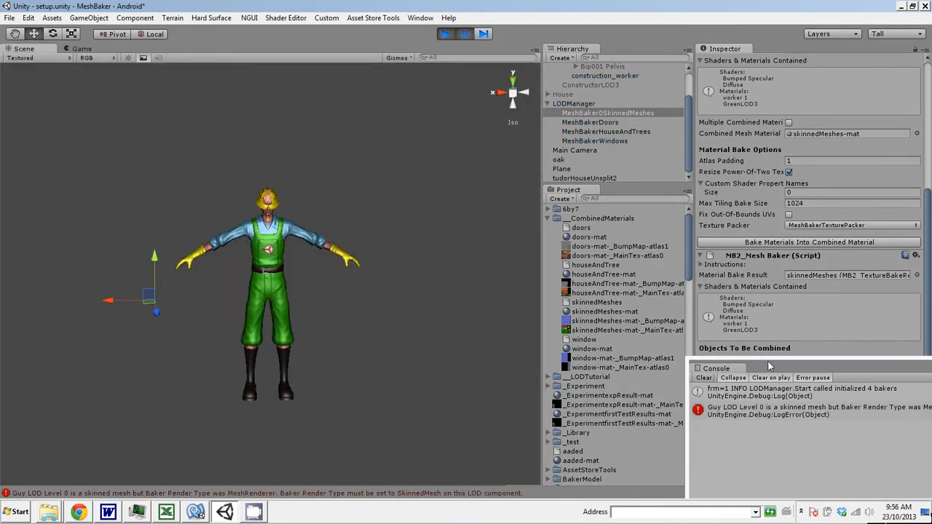
pyautogui.moveTo(767, 361); pyautogui.dragTo(531, 266)
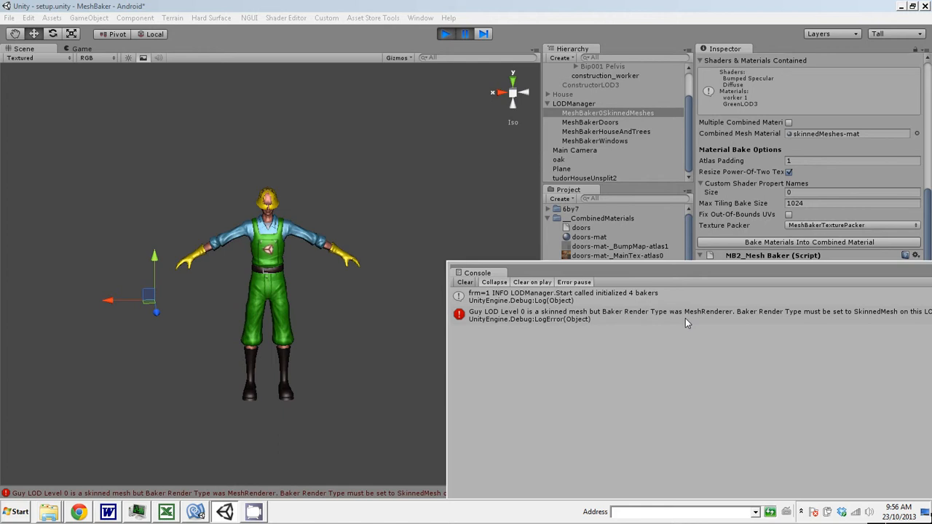
pyautogui.moveTo(691, 274); pyautogui.dragTo(502, 262)
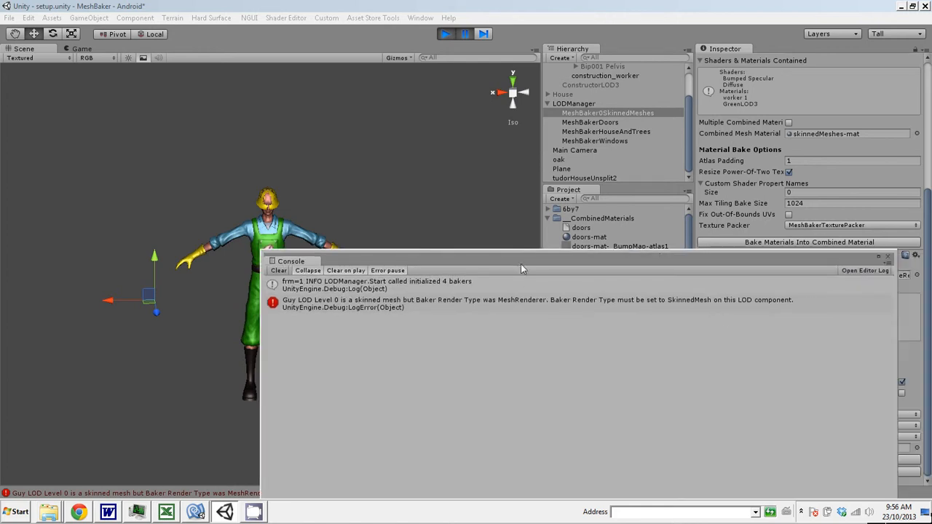
pyautogui.moveTo(399, 264); pyautogui.dragTo(652, 441)
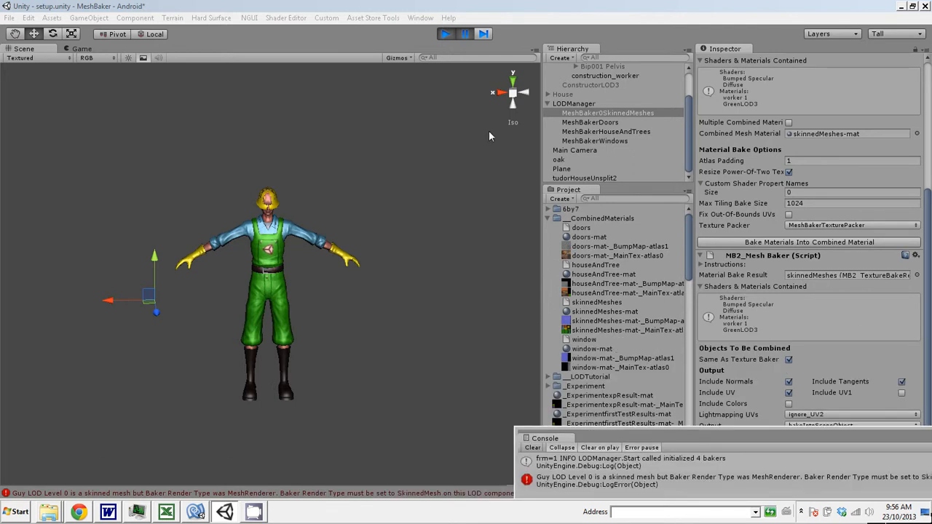
# - Try to set Guy's Baker Render Type to skinnedMeshRenderer while the scene is still in play mode
pyautogui.moveTo(685, 142); pyautogui.dragTo(681, 123)
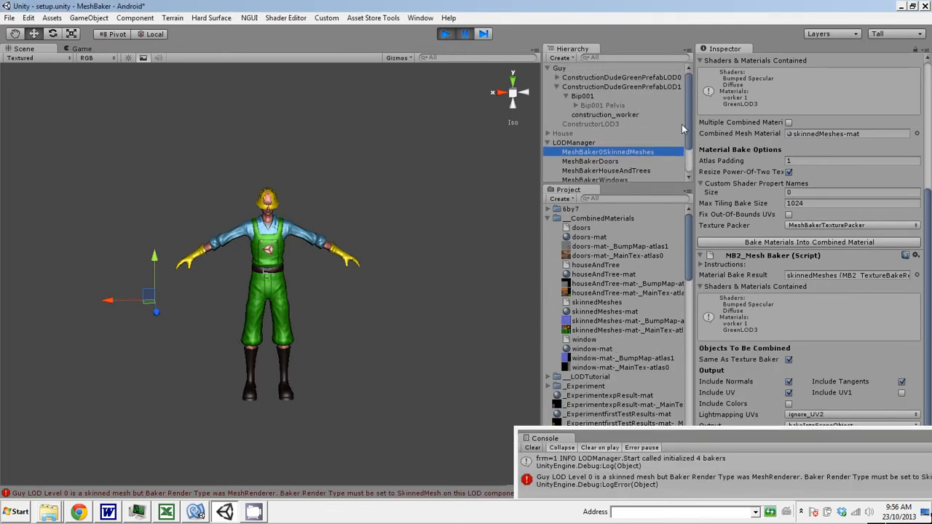
pyautogui.click(558, 68)
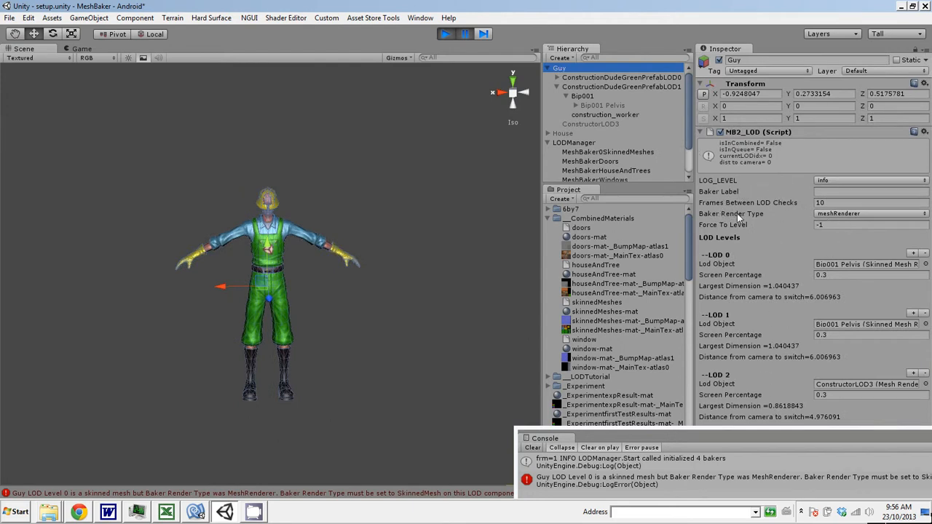
pyautogui.click(836, 214)
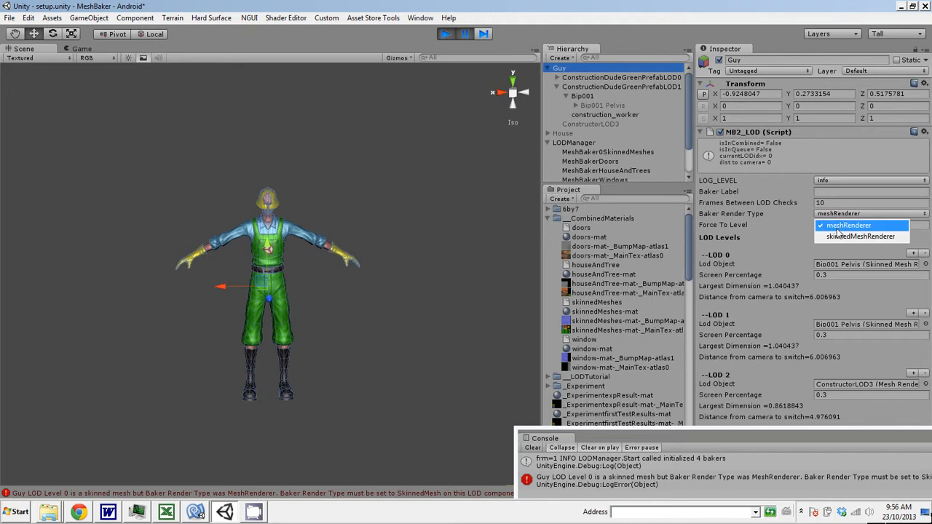
pyautogui.click(840, 238)
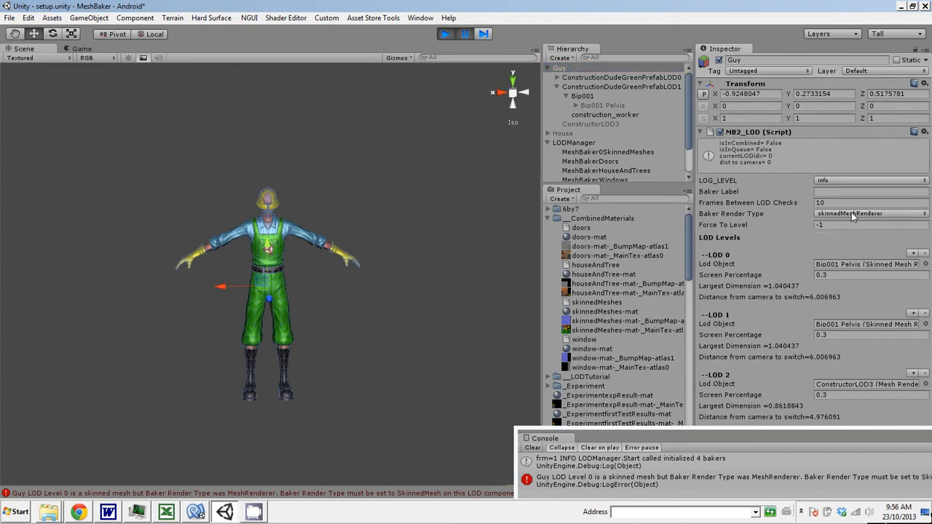
# - Restart the scene and check the console against Guy's MB2_LOD settings
pyautogui.moveTo(640, 438); pyautogui.dragTo(562, 157)
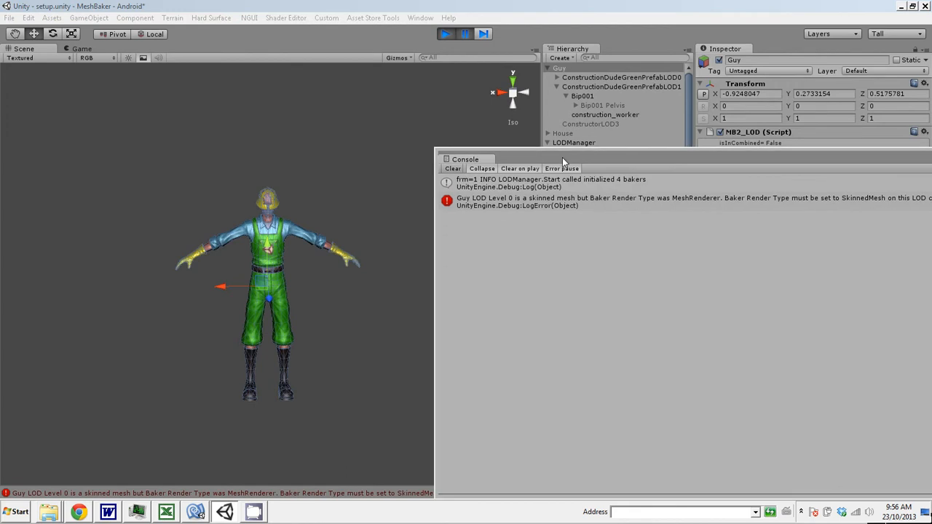
pyautogui.click(446, 34)
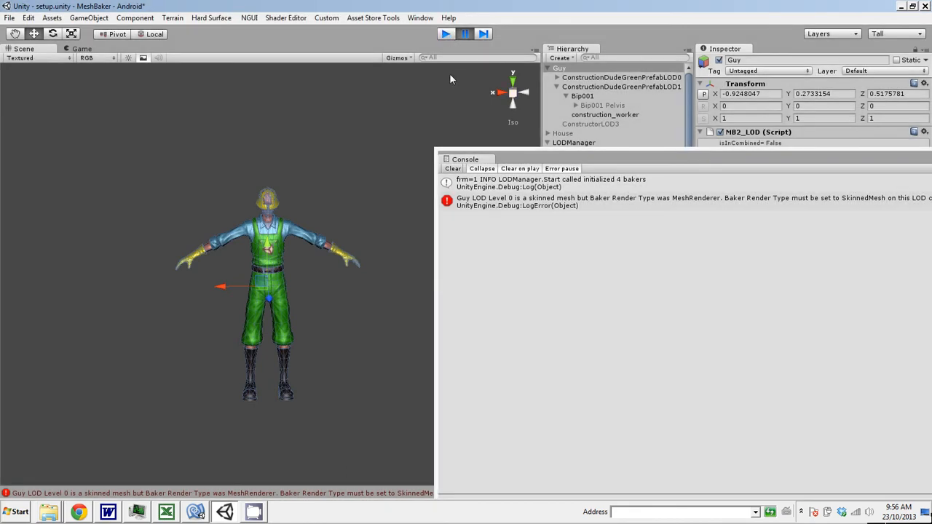
pyautogui.click(446, 34)
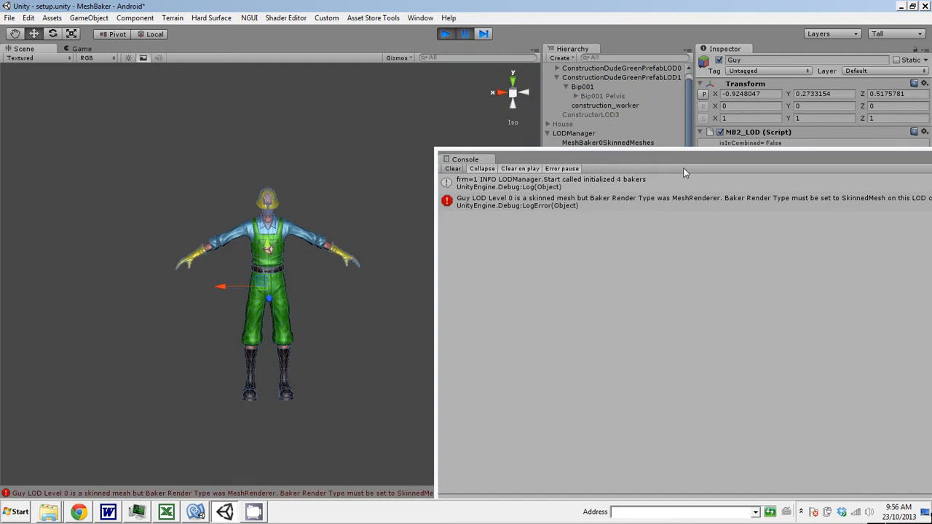
pyautogui.moveTo(684, 161); pyautogui.dragTo(473, 160)
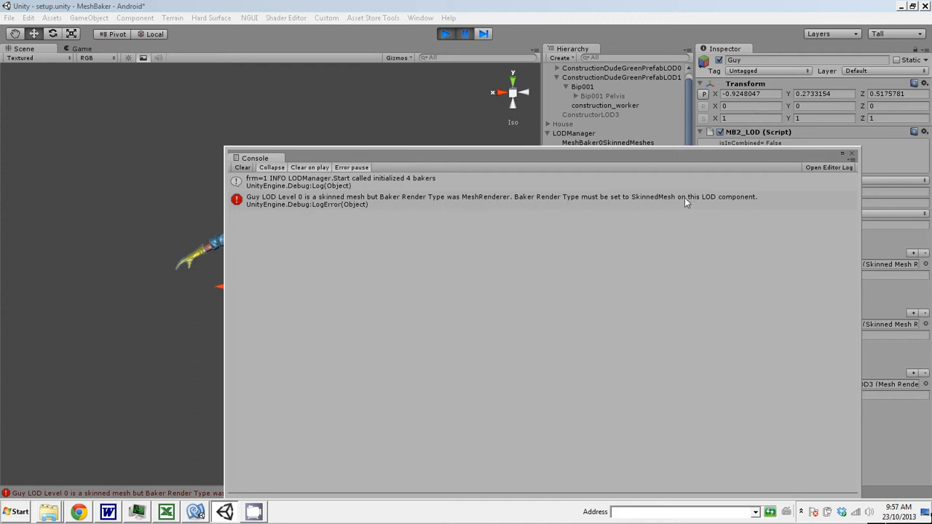
pyautogui.moveTo(661, 158); pyautogui.dragTo(437, 88)
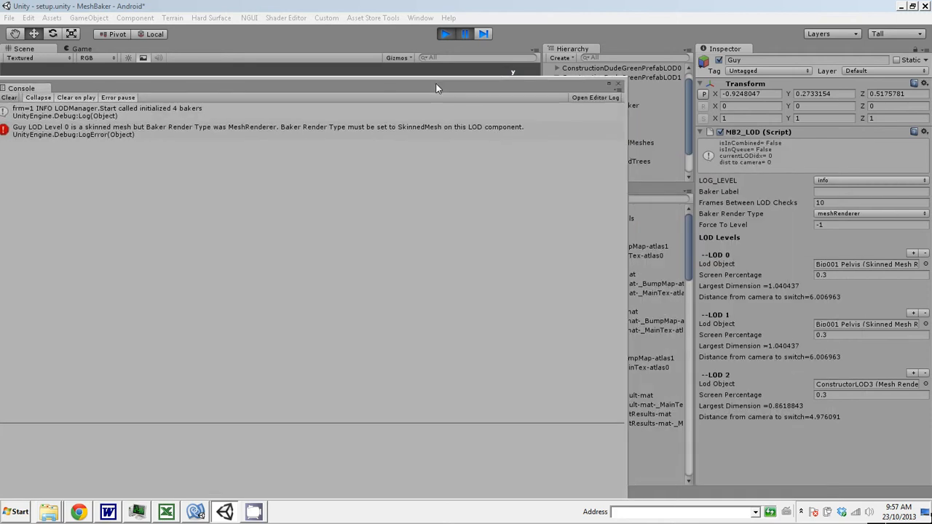
# - Exit play mode and set the Baker Render Type of Guy's MB2_LOD component to skinnedMeshRenderer
pyautogui.click(858, 216)
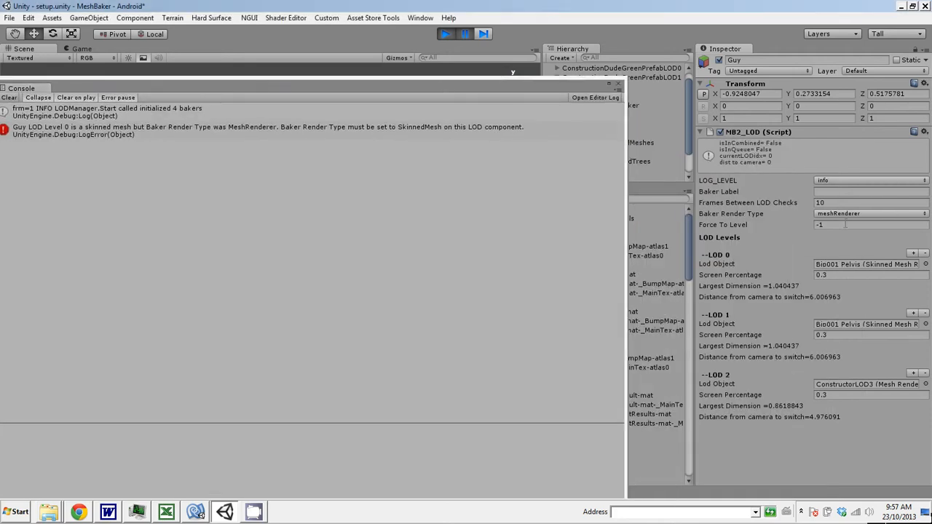
pyautogui.click(862, 216)
pyautogui.click(867, 237)
pyautogui.click(445, 33)
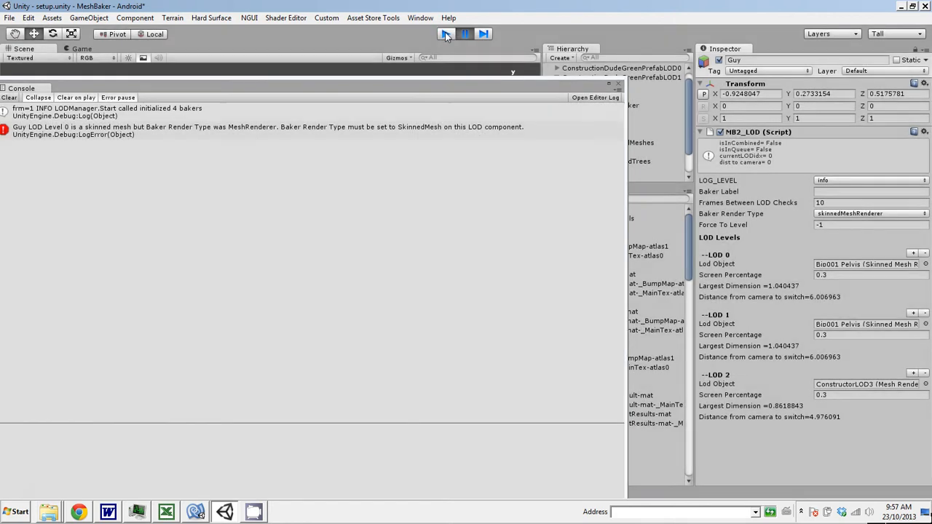
pyautogui.click(845, 214)
pyautogui.click(846, 237)
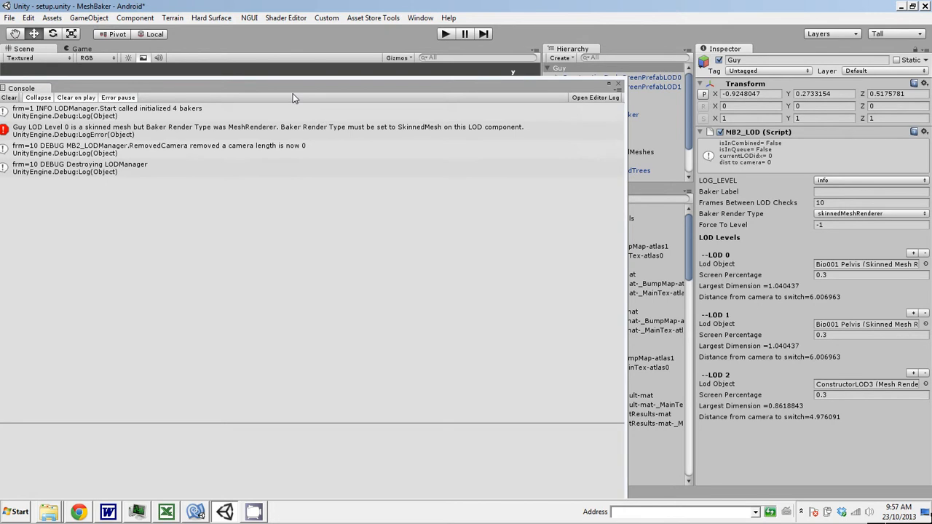
# - Test-run the scene with Guy's skinned render type, read the console messages, and stop the run
pyautogui.moveTo(292, 93); pyautogui.dragTo(492, 342)
pyautogui.click(445, 33)
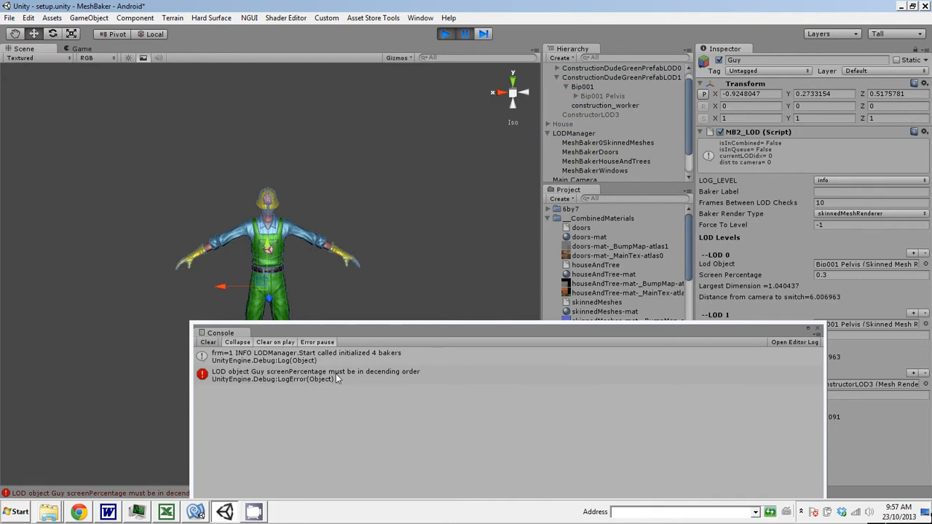
pyautogui.click(445, 34)
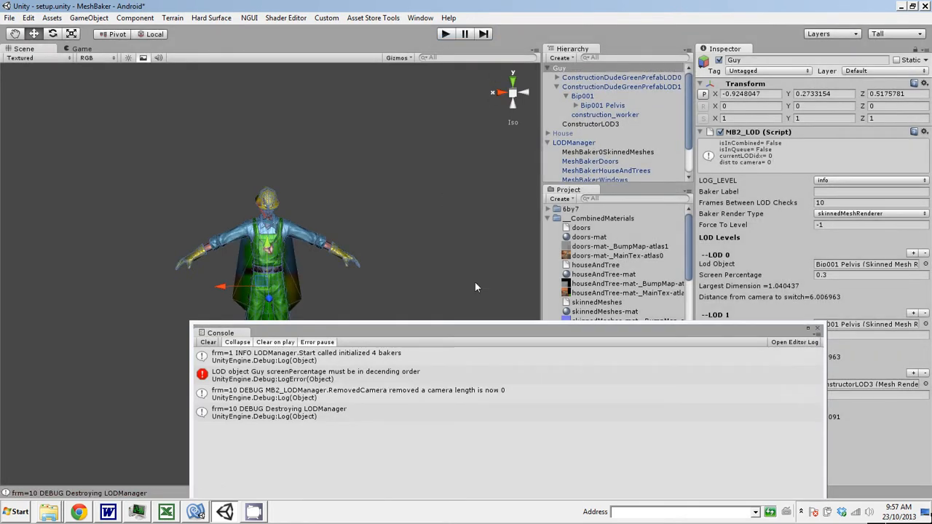
# - Set the Screen Percentage of Guy's LOD 1 to 0.1
pyautogui.moveTo(495, 325); pyautogui.dragTo(570, 141)
pyautogui.moveTo(481, 137); pyautogui.dragTo(763, 435)
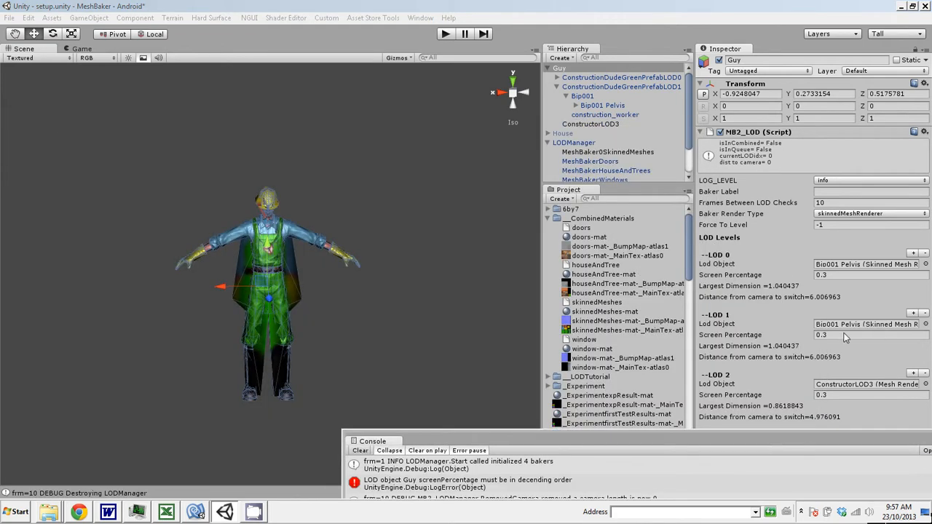
pyautogui.click(843, 335)
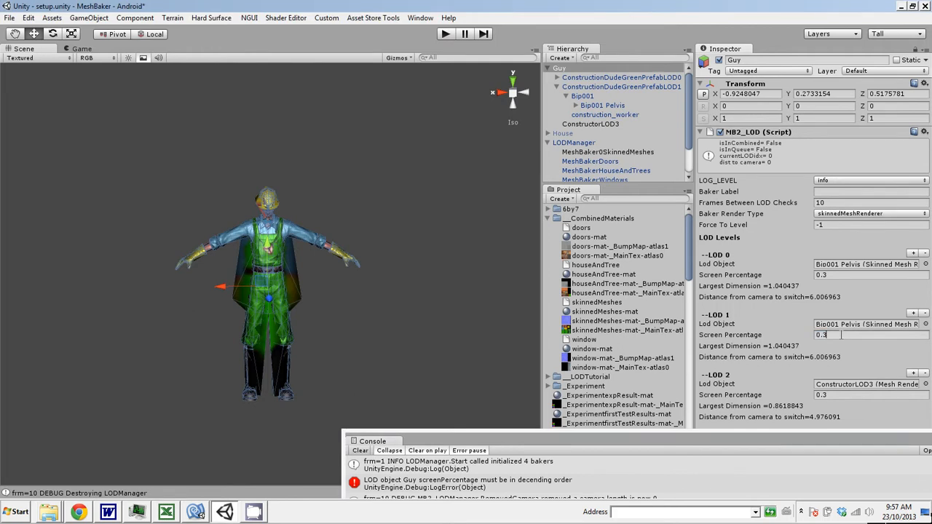
pyautogui.press('BackSpace')
pyautogui.write('2')
pyautogui.press('BackSpace')
pyautogui.write('1')
# - Set the Screen Percentage of Guy's LOD 2 to 0.02
pyautogui.click(834, 397)
pyautogui.press('BackSpace')
pyautogui.write('05')
pyautogui.press('BackSpace')
pyautogui.write('1')
pyautogui.press('BackSpace')
pyautogui.write('2')
# - Run the scene with the descending screen percentages and check the console, the game view and Guy's LOD status
pyautogui.moveTo(418, 436); pyautogui.dragTo(393, 255)
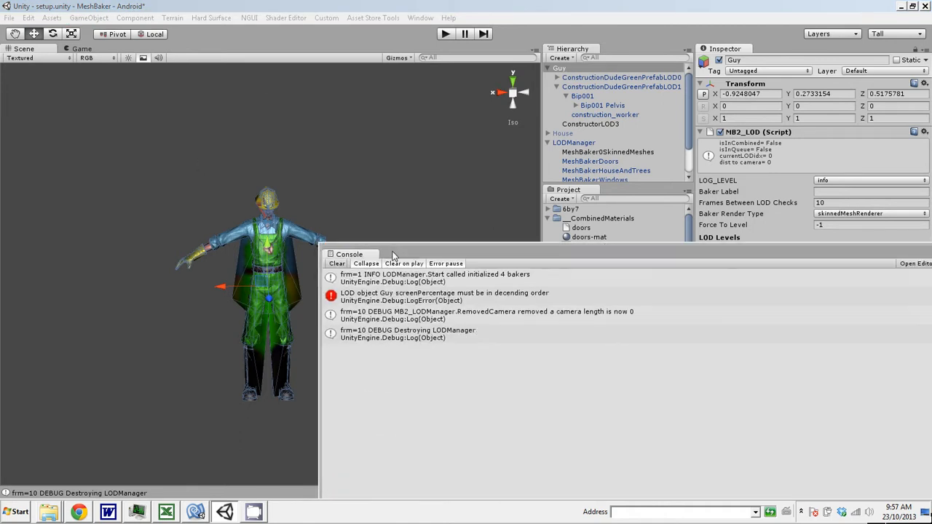
pyautogui.click(441, 35)
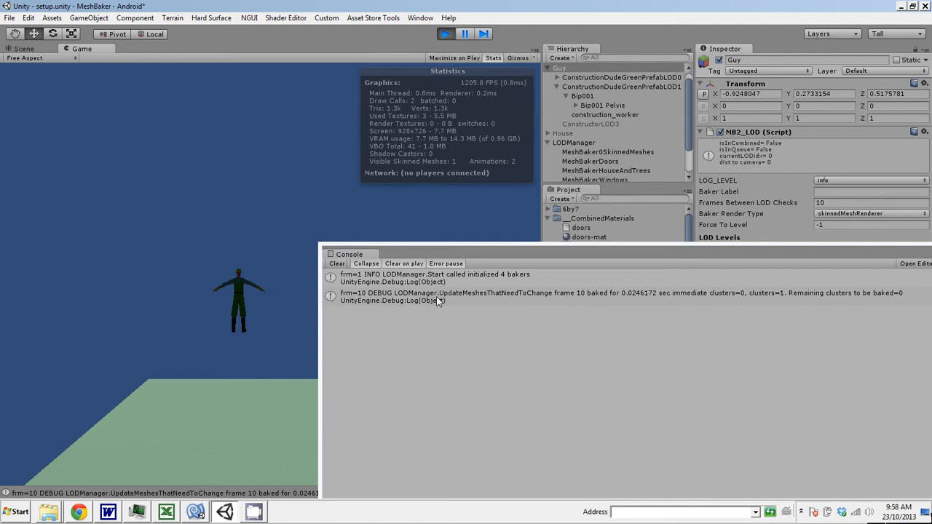
pyautogui.moveTo(457, 252); pyautogui.dragTo(677, 379)
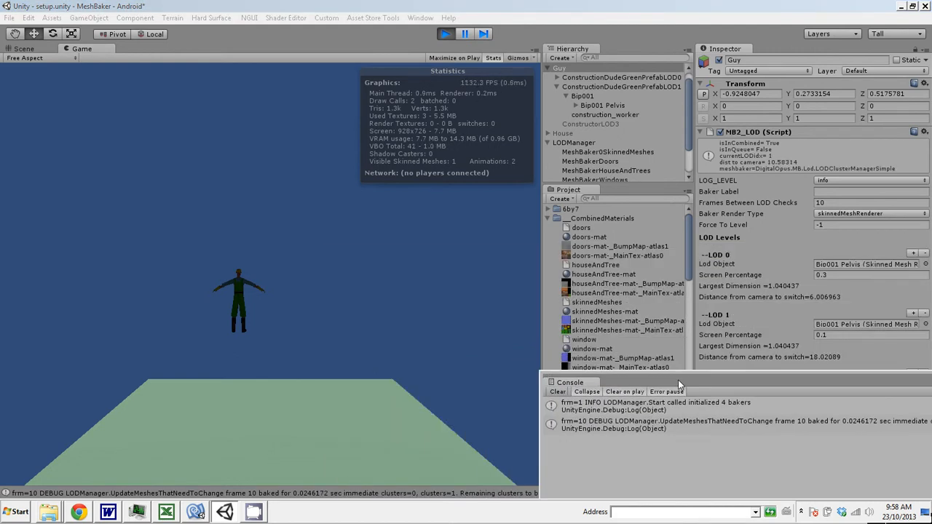
# - In the running scene, move the Main Camera along Z towards Guy to about -4.2 to test the LOD switching
pyautogui.click(38, 49)
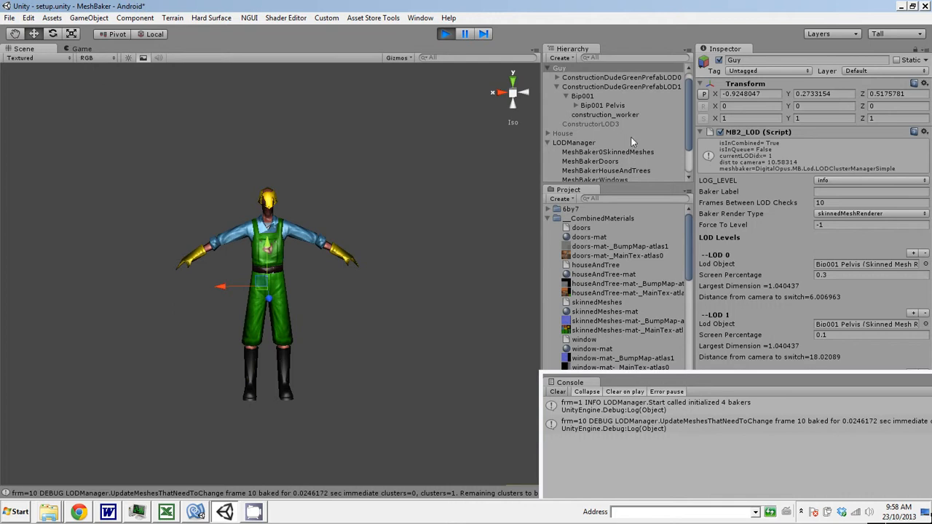
pyautogui.click(496, 93)
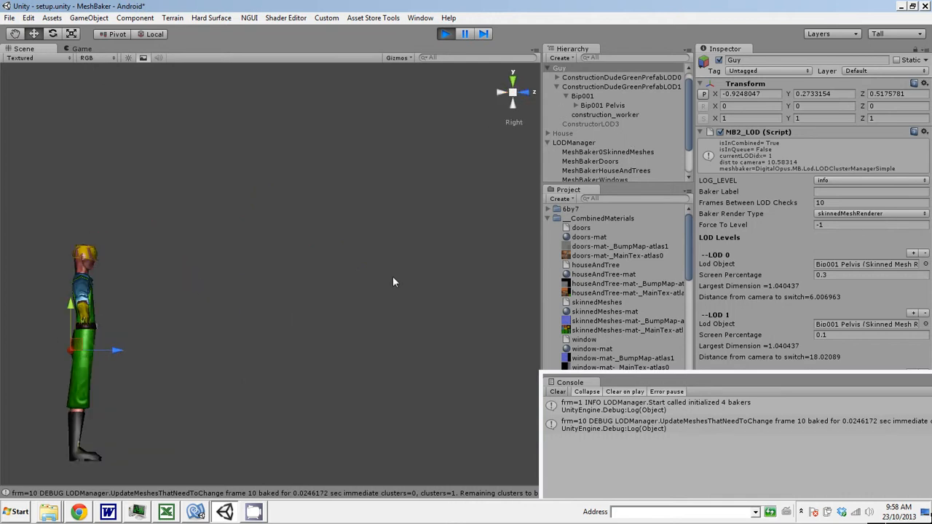
pyautogui.scroll(-4, 393, 277)
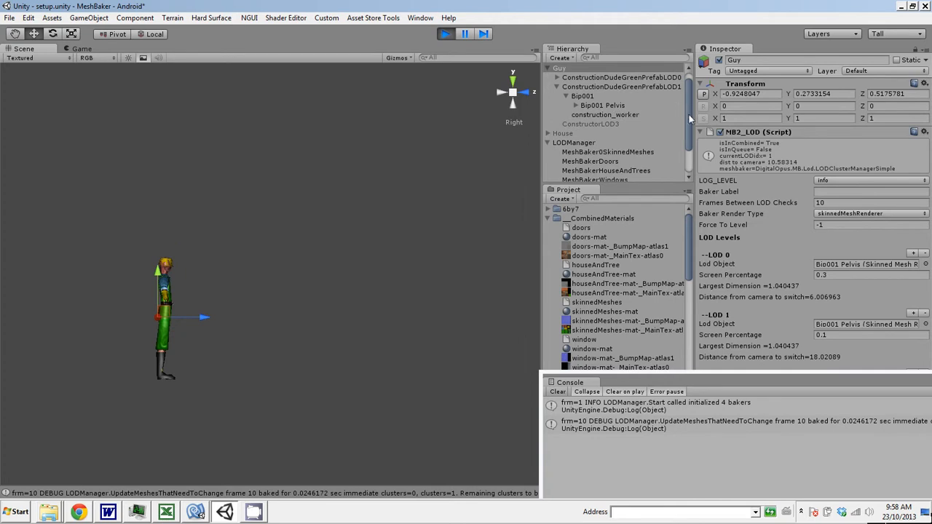
pyautogui.moveTo(689, 114); pyautogui.dragTo(685, 130)
pyautogui.click(583, 149)
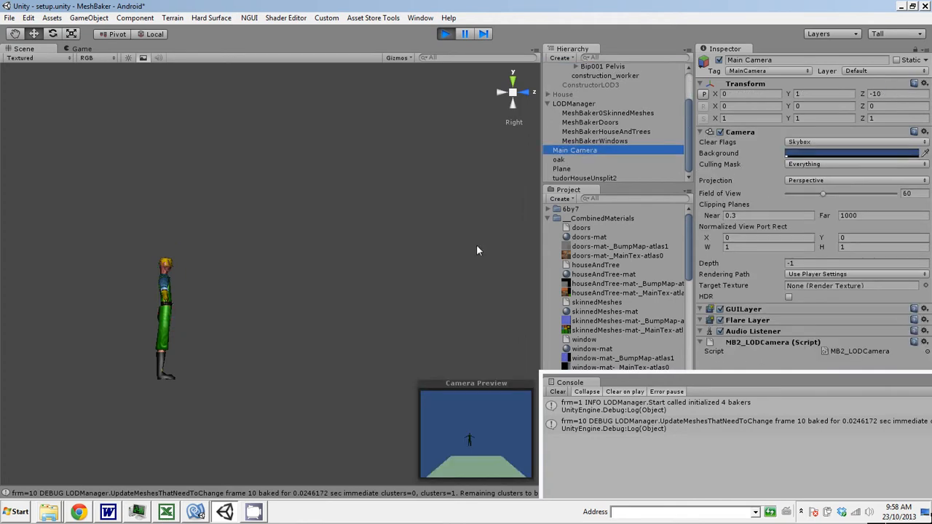
pyautogui.doubleClick(597, 151)
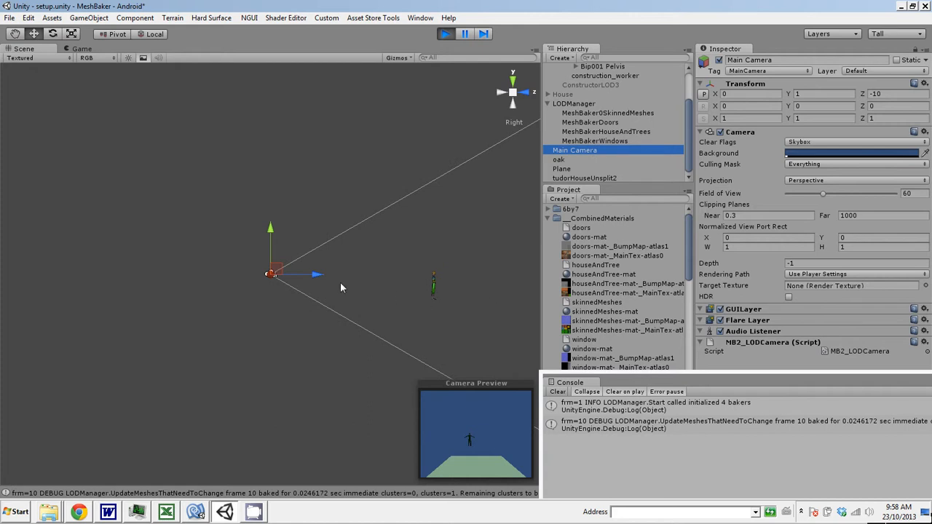
pyautogui.moveTo(318, 277); pyautogui.dragTo(430, 286)
pyautogui.moveTo(457, 285); pyautogui.dragTo(332, 220, button='middle')
pyautogui.scroll(3, 332, 216)
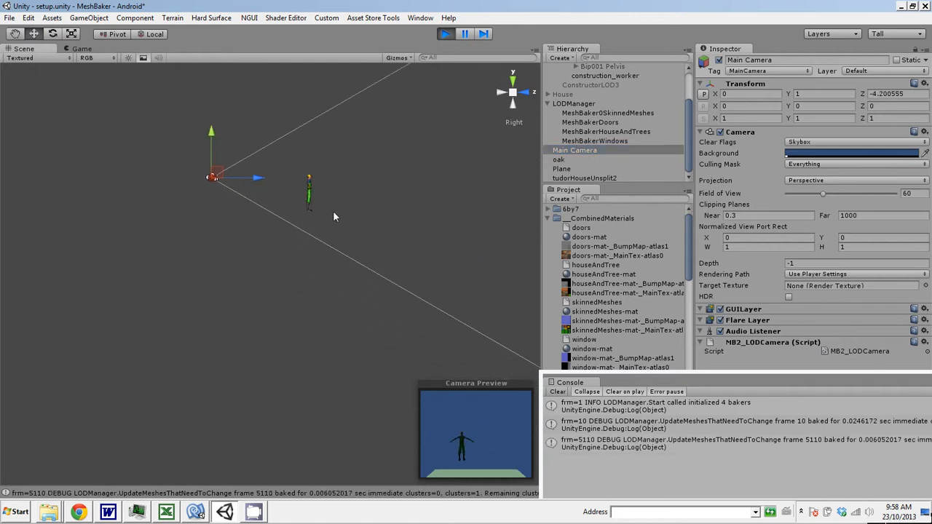
# - Pull the Main Camera back from Guy along Z to about -6.4 and on to about -19.6 to test the lower LODs
pyautogui.moveTo(380, 192); pyautogui.dragTo(367, 261, button='middle')
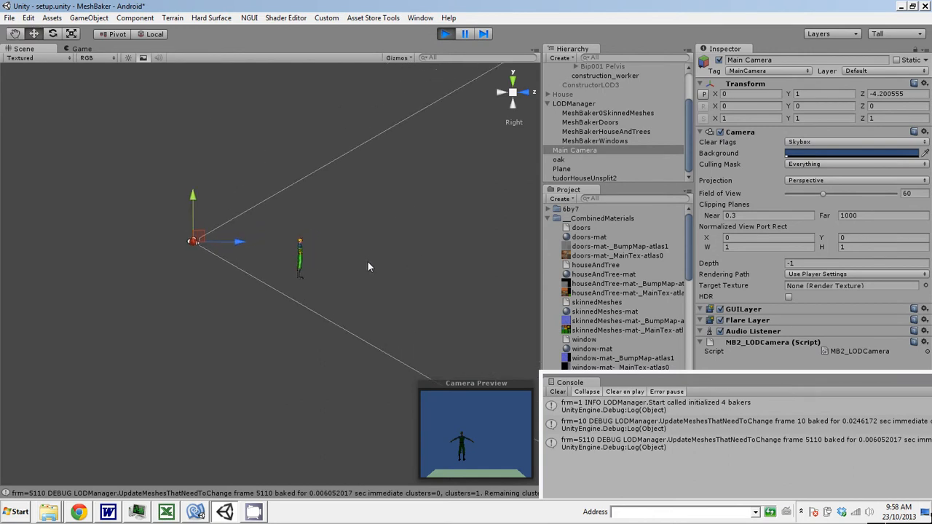
pyautogui.scroll(4, 367, 261)
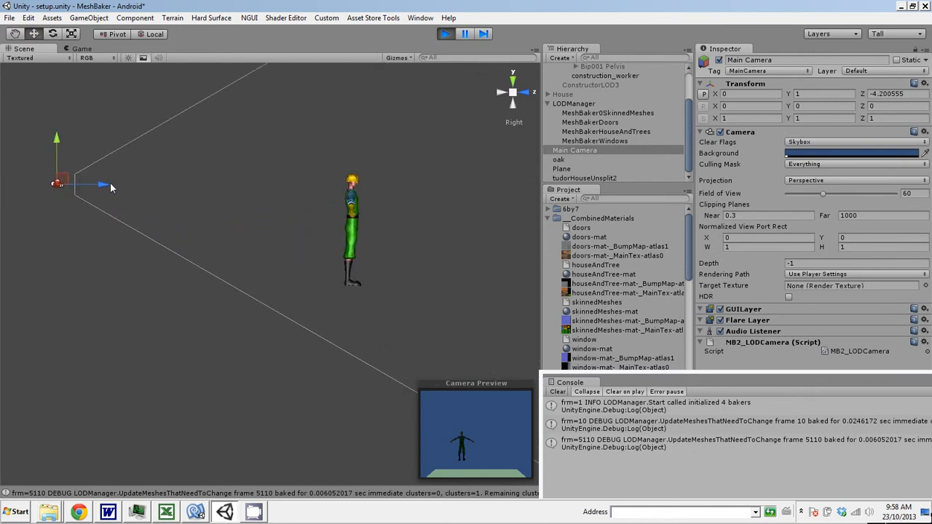
pyautogui.moveTo(101, 184); pyautogui.dragTo(887, 190)
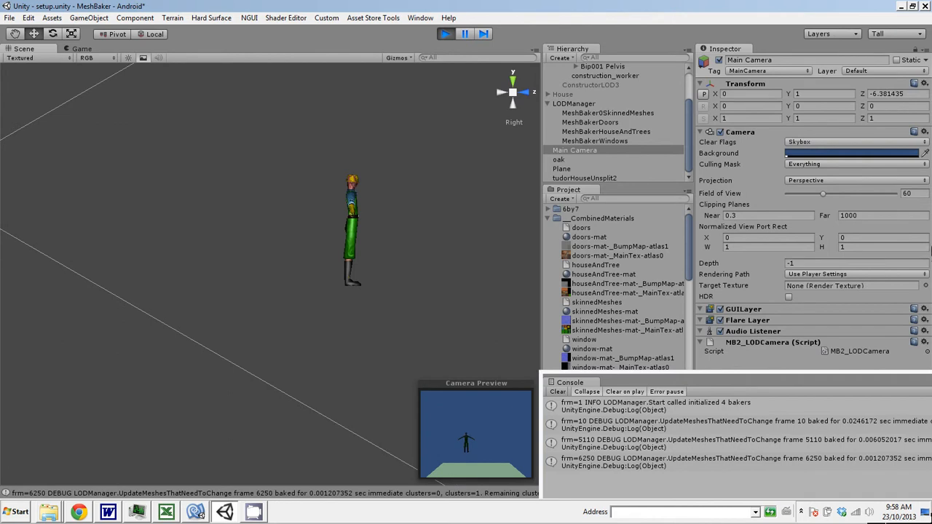
pyautogui.scroll(-6, 248, 249)
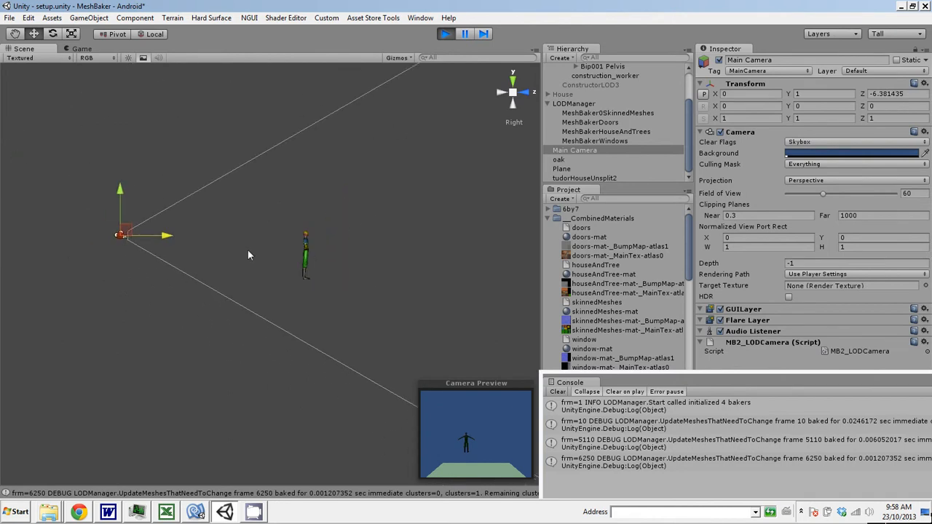
pyautogui.moveTo(226, 248); pyautogui.dragTo(3, 251)
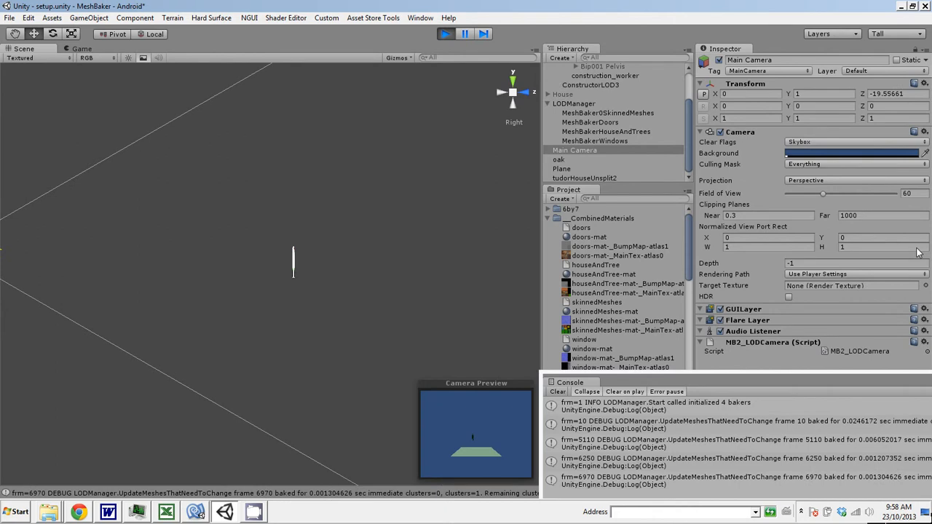
# - Examine Guy's low-detail mesh from several angles in the scene view and stop the run
pyautogui.keyDown('alt'); pyautogui.moveTo(408, 306); pyautogui.dragTo(368, 334); pyautogui.keyUp('alt')
pyautogui.scroll(5, 368, 329)
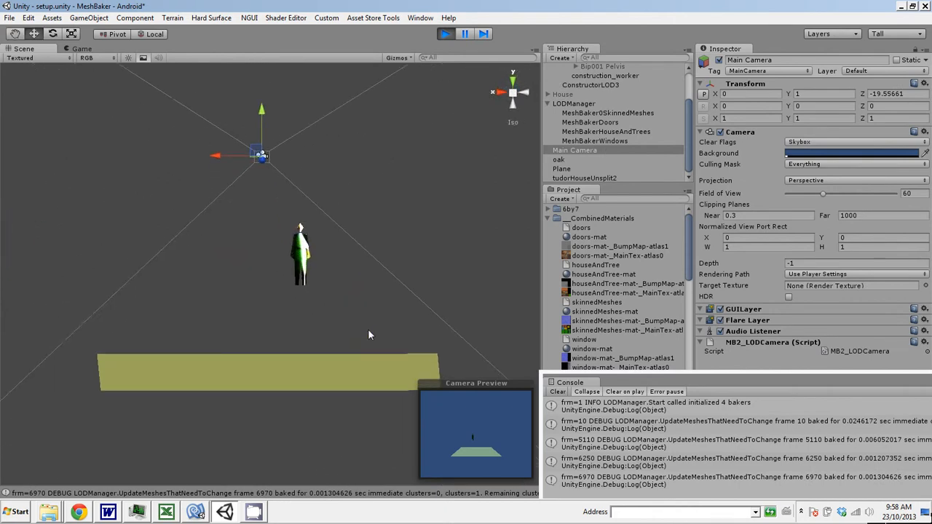
pyautogui.keyDown('alt'); pyautogui.moveTo(293, 336); pyautogui.dragTo(299, 366); pyautogui.keyUp('alt')
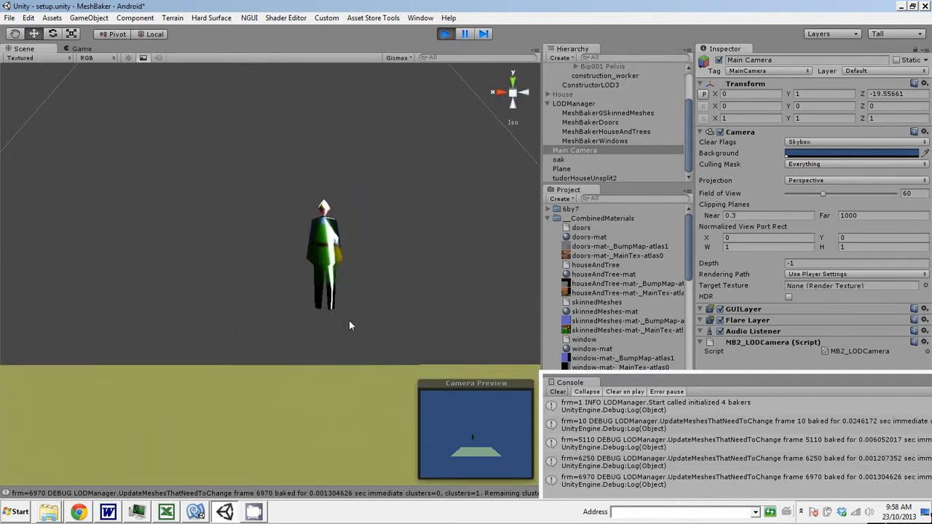
pyautogui.keyDown('alt'); pyautogui.moveTo(349, 325); pyautogui.dragTo(493, 246); pyautogui.keyUp('alt')
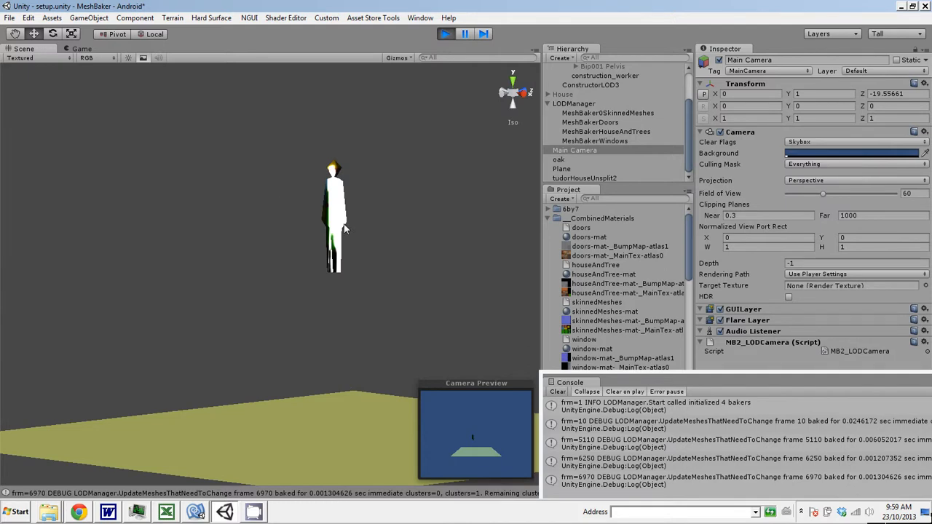
pyautogui.scroll(-4, 423, 361)
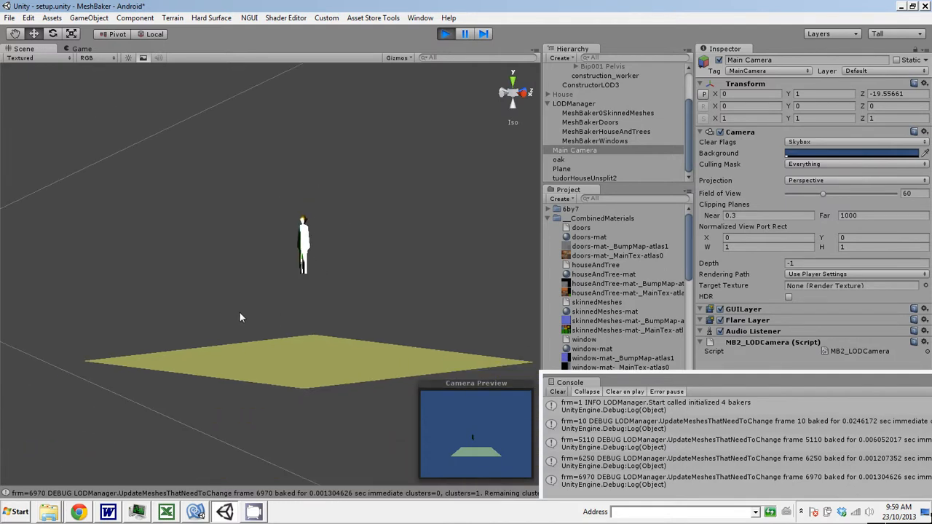
pyautogui.scroll(-3, 277, 302)
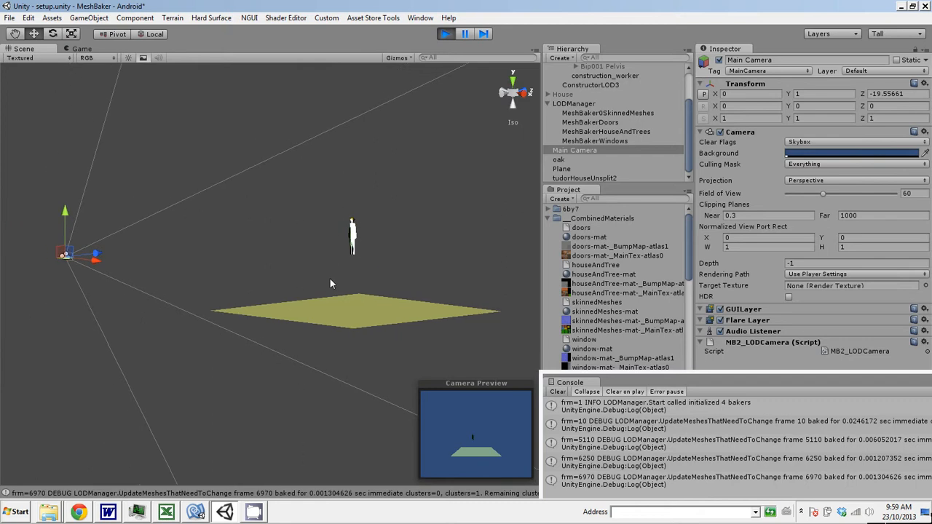
pyautogui.click(444, 34)
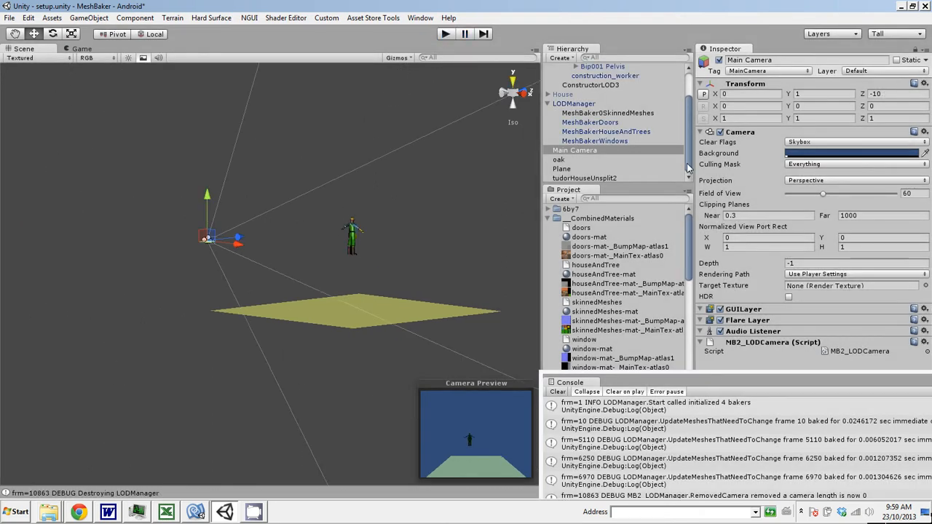
# - Create a prefab named Dude in the __LODTutorial folder and fill it with the Guy object
pyautogui.moveTo(689, 168); pyautogui.dragTo(688, 129)
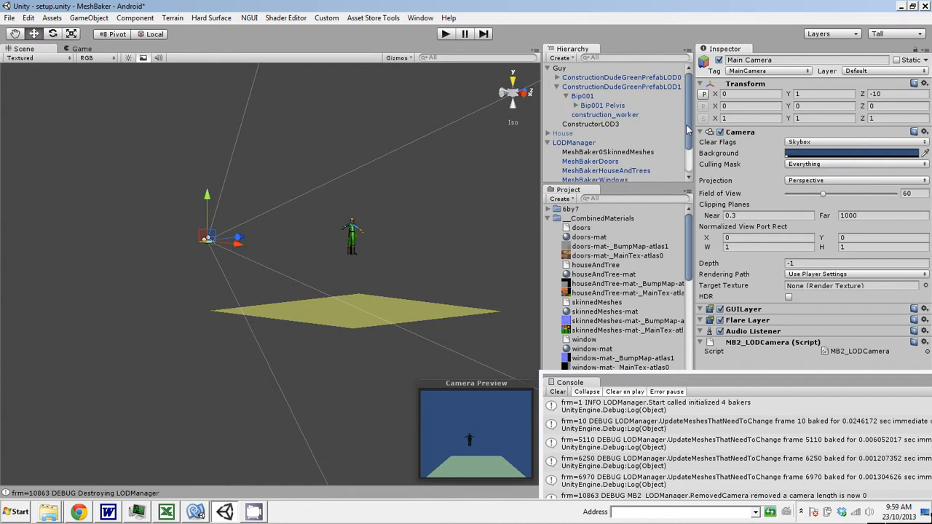
pyautogui.click(556, 219)
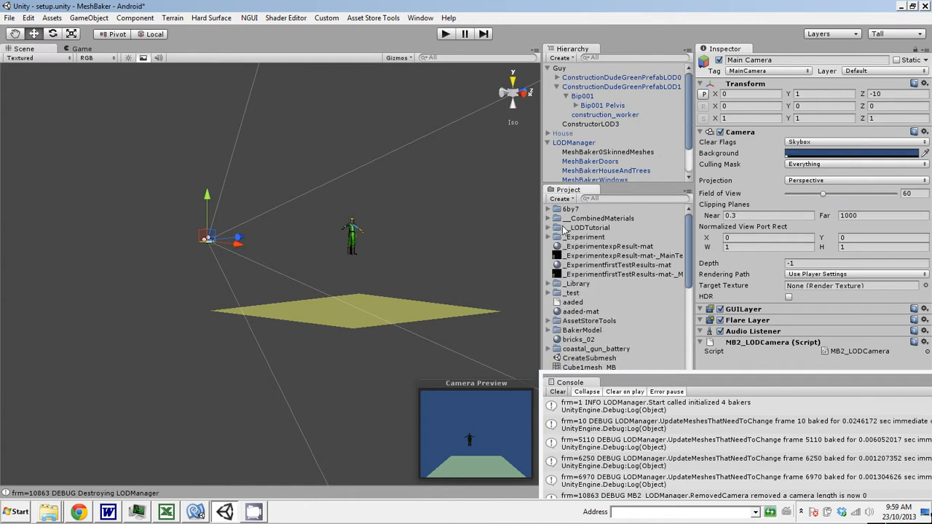
pyautogui.click(564, 228)
pyautogui.rightClick(567, 228)
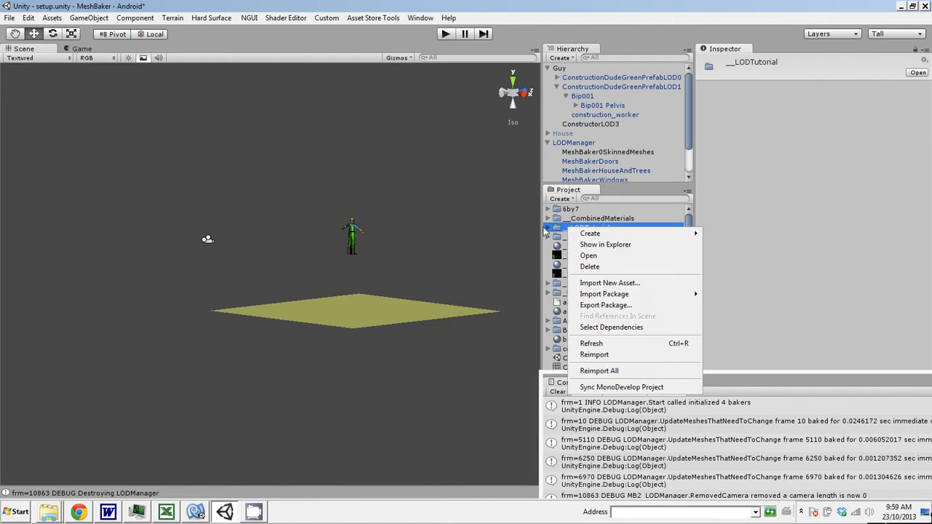
pyautogui.click(547, 229)
pyautogui.click(548, 228)
pyautogui.rightClick(615, 251)
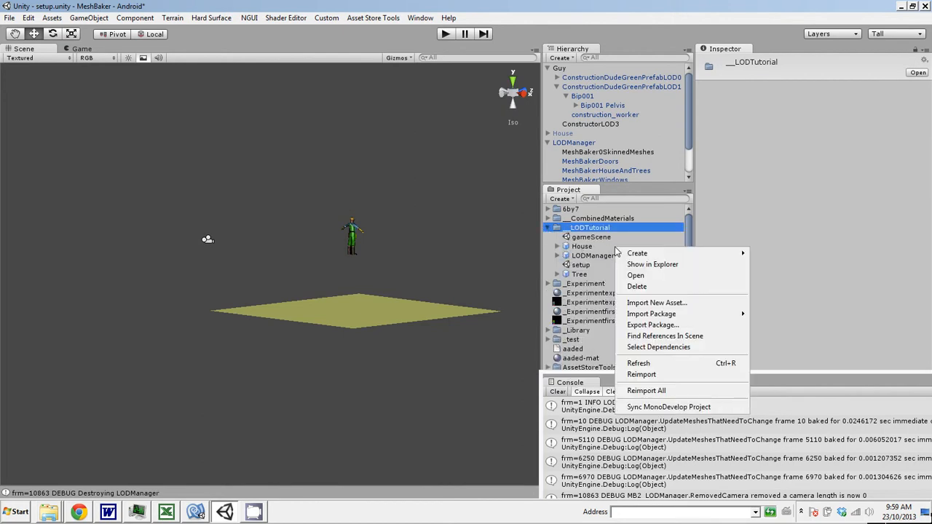
pyautogui.moveTo(689, 255)
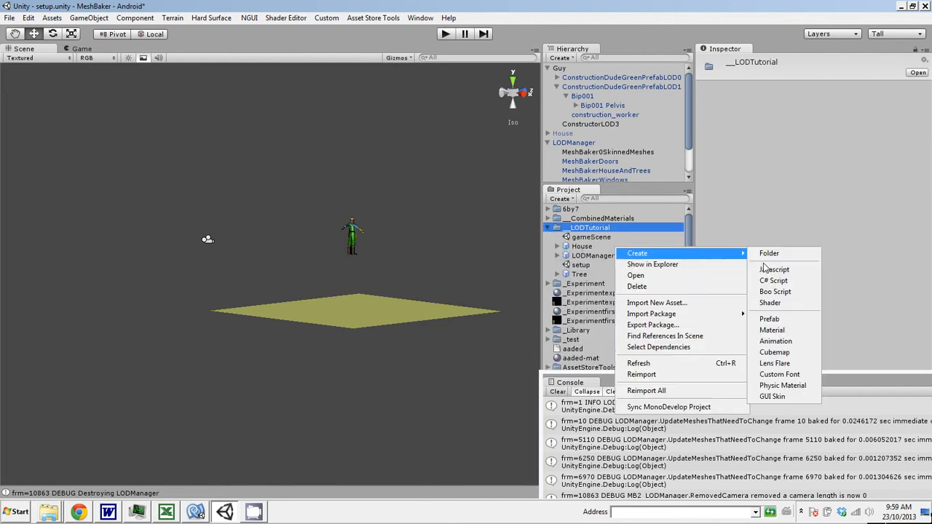
pyautogui.click(770, 319)
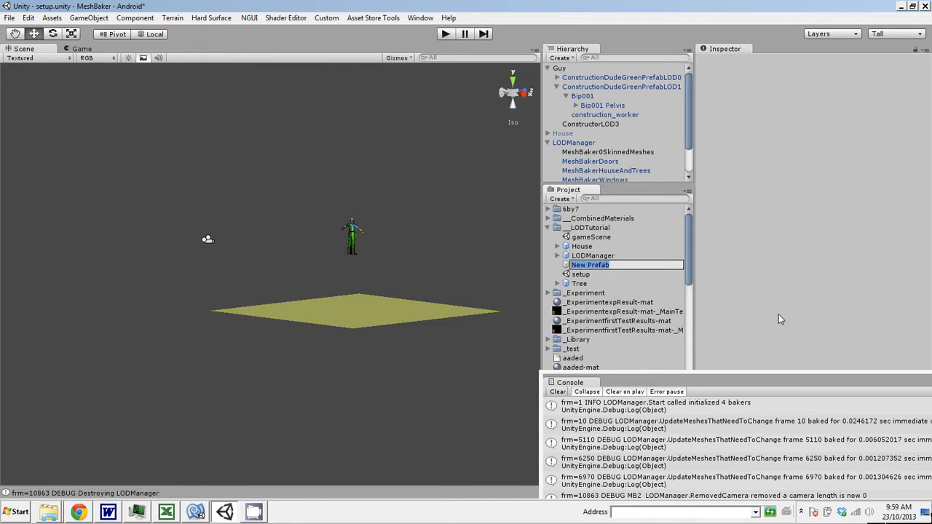
pyautogui.write('Due')
pyautogui.press('Return')
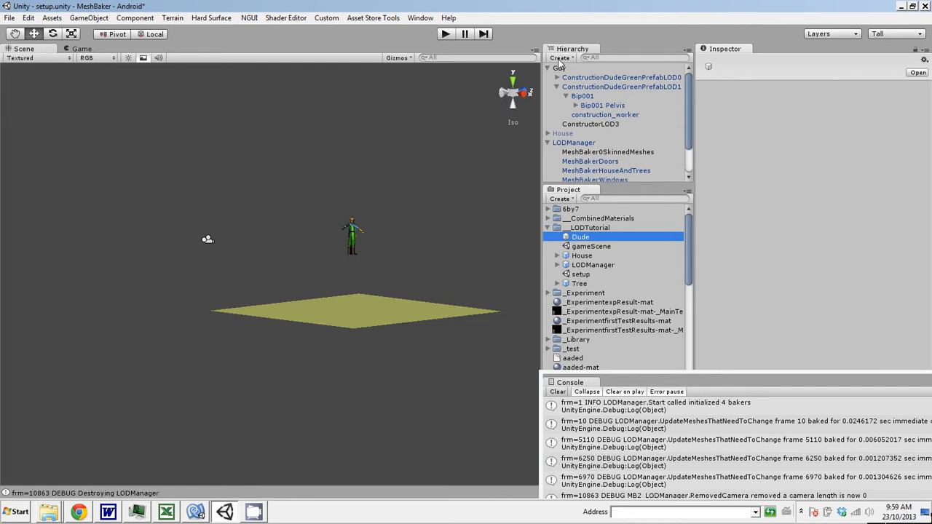
pyautogui.moveTo(559, 67); pyautogui.dragTo(581, 240)
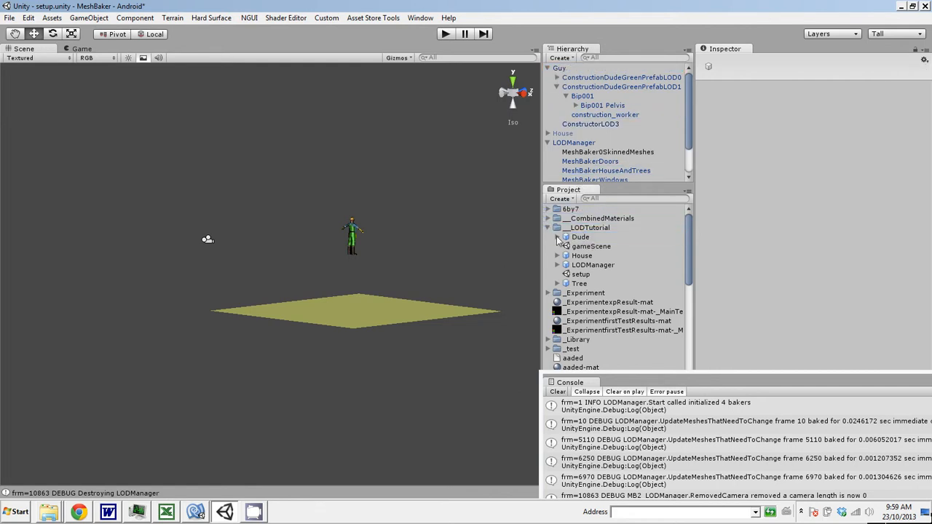
pyautogui.click(557, 236)
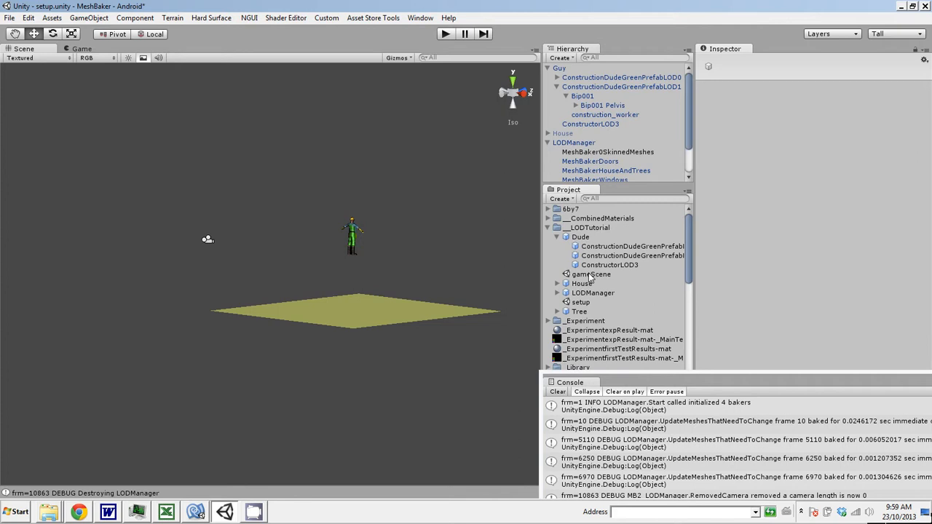
# - Duplicate the Guy object three times in the scene
pyautogui.click(547, 68)
pyautogui.click(559, 68)
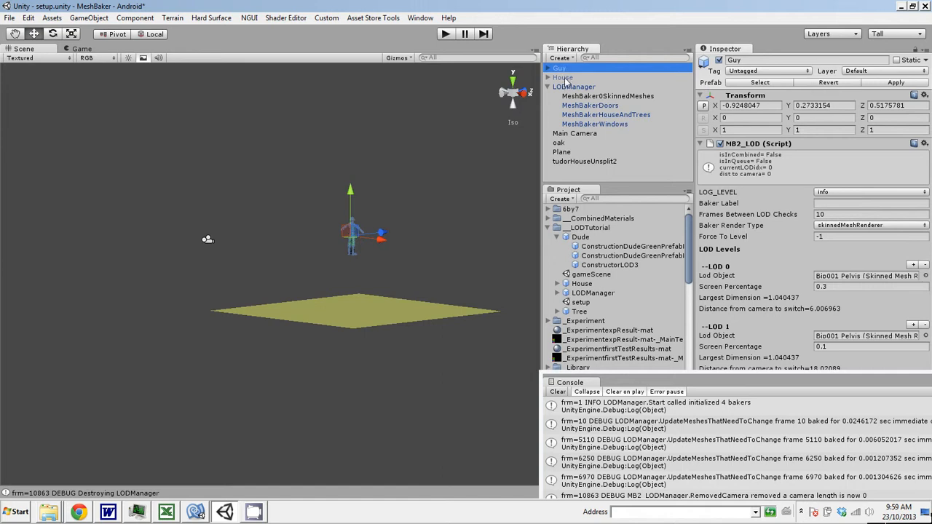
pyautogui.hotkey('ctrl', 'd')
pyautogui.hotkey('ctrl', 'd')
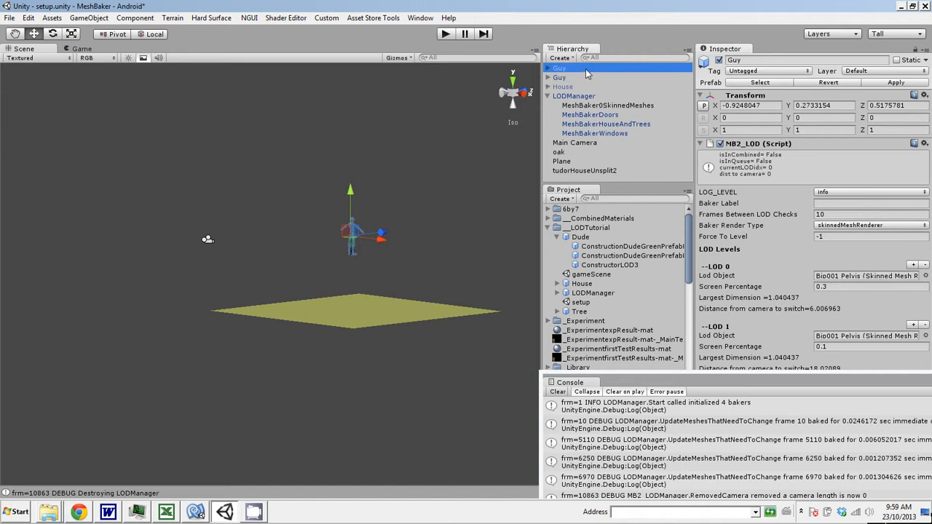
pyautogui.hotkey('ctrl', 'd')
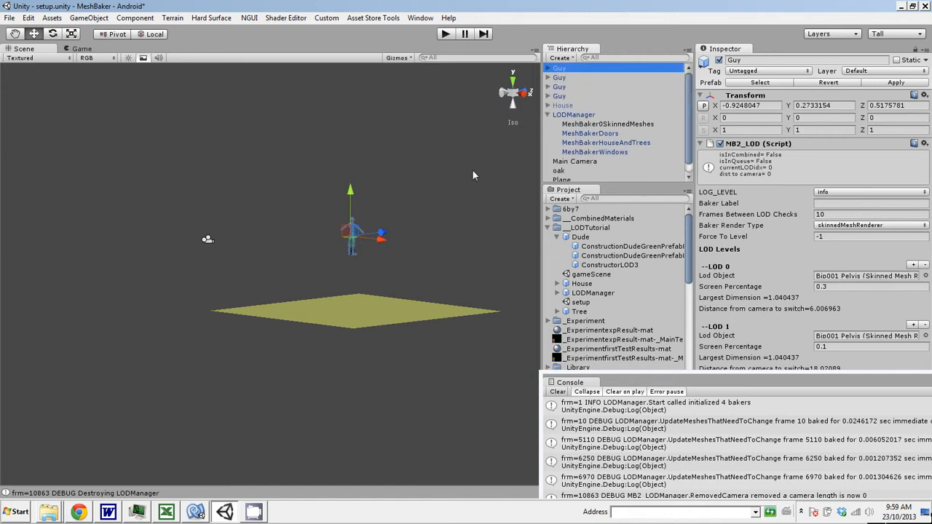
# - Spread the four Guy objects apart over the plane, moving the third to about X -2.7, Z -2.3 and the fourth to about X -2.4
pyautogui.moveTo(384, 243); pyautogui.dragTo(339, 242)
pyautogui.click(559, 79)
pyautogui.click(564, 87)
pyautogui.keyDown('alt'); pyautogui.moveTo(452, 236); pyautogui.dragTo(482, 358); pyautogui.keyUp('alt')
pyautogui.moveTo(339, 279); pyautogui.dragTo(316, 268)
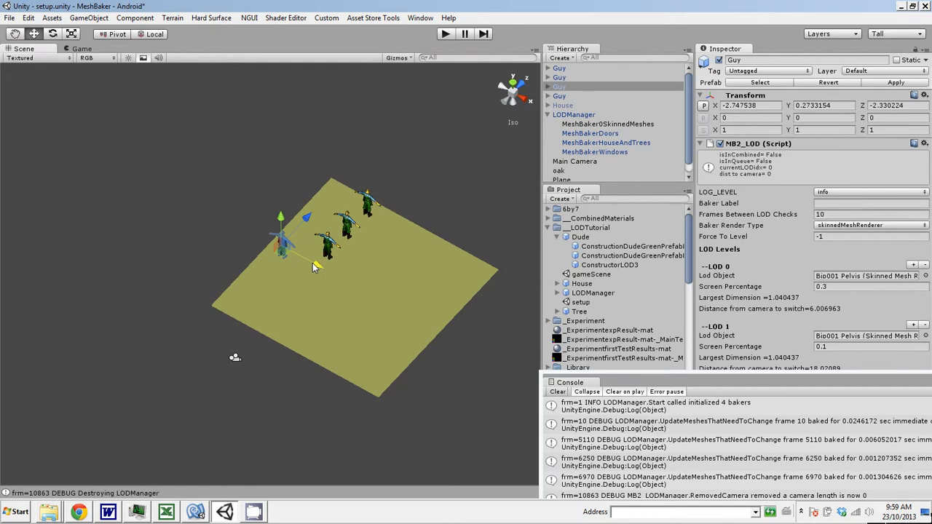
pyautogui.click(350, 221)
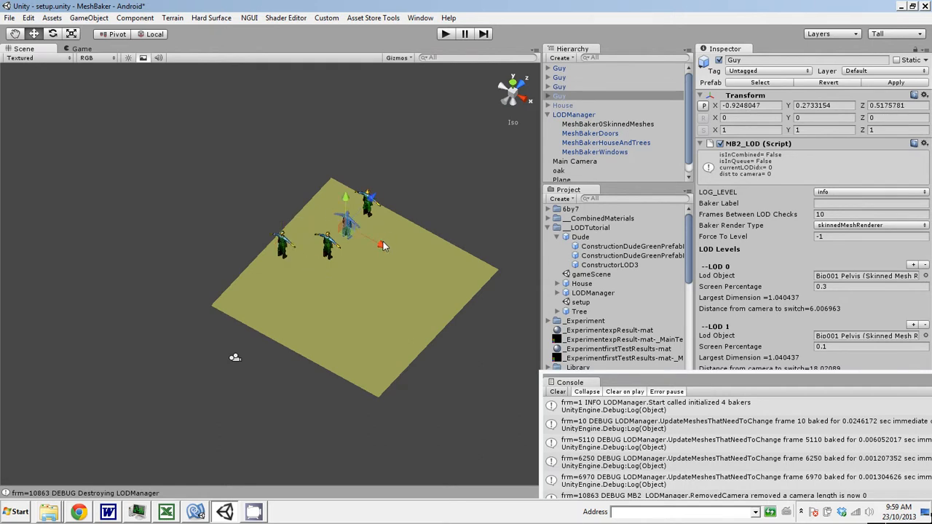
pyautogui.moveTo(381, 245); pyautogui.dragTo(355, 232)
pyautogui.keyDown('alt'); pyautogui.moveTo(432, 235); pyautogui.dragTo(212, 240); pyautogui.keyUp('alt')
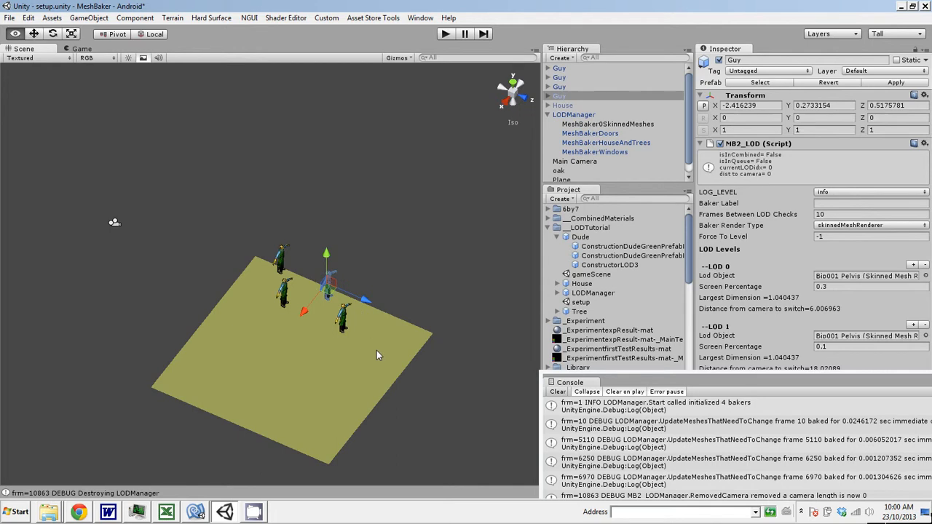
pyautogui.keyDown('alt'); pyautogui.moveTo(377, 351); pyautogui.dragTo(306, 295); pyautogui.keyUp('alt')
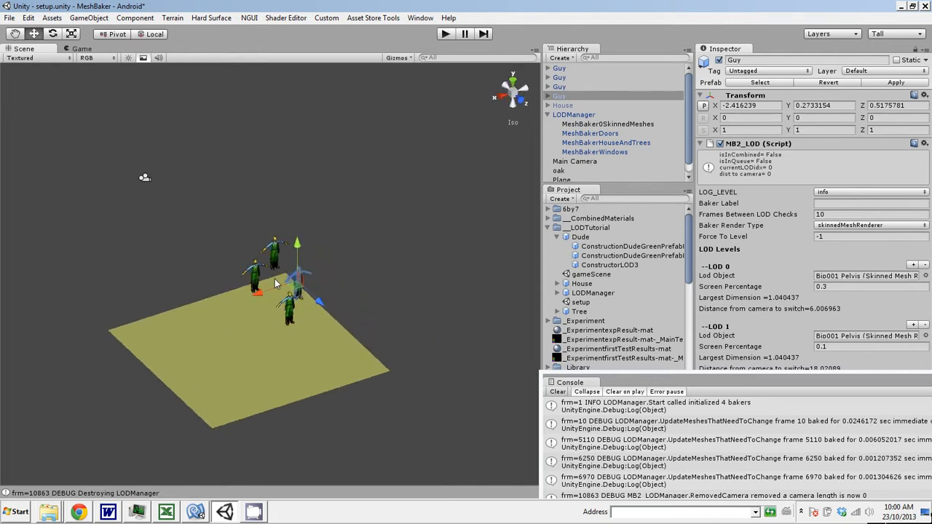
# - Set the animation Culling Type of ConstructionDudeGreenPrefabLOD0 in the fourth Guy to Based On Renderers
pyautogui.click(549, 115)
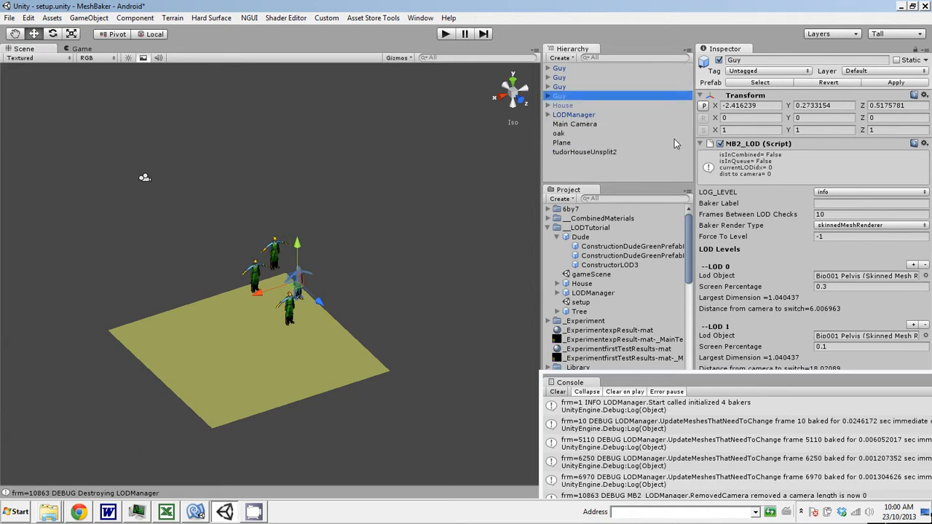
pyautogui.click(550, 97)
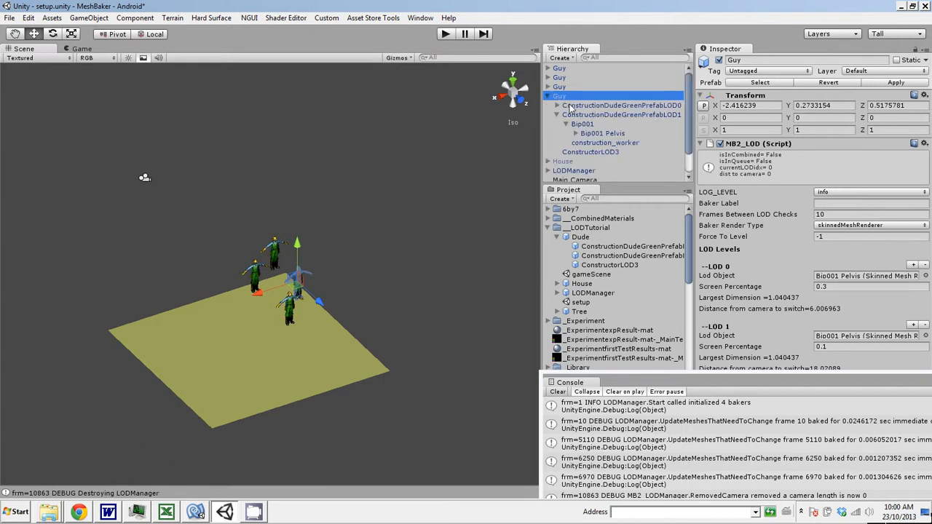
pyautogui.click(570, 107)
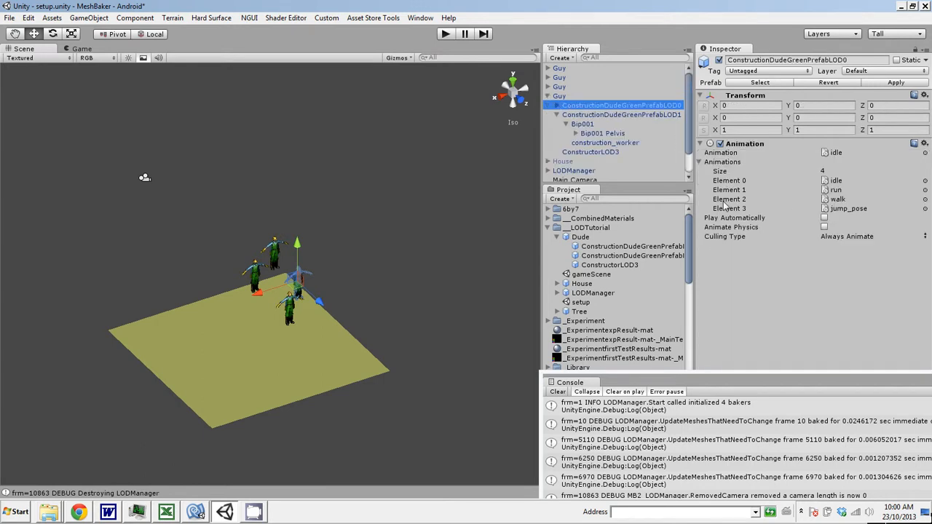
pyautogui.click(843, 238)
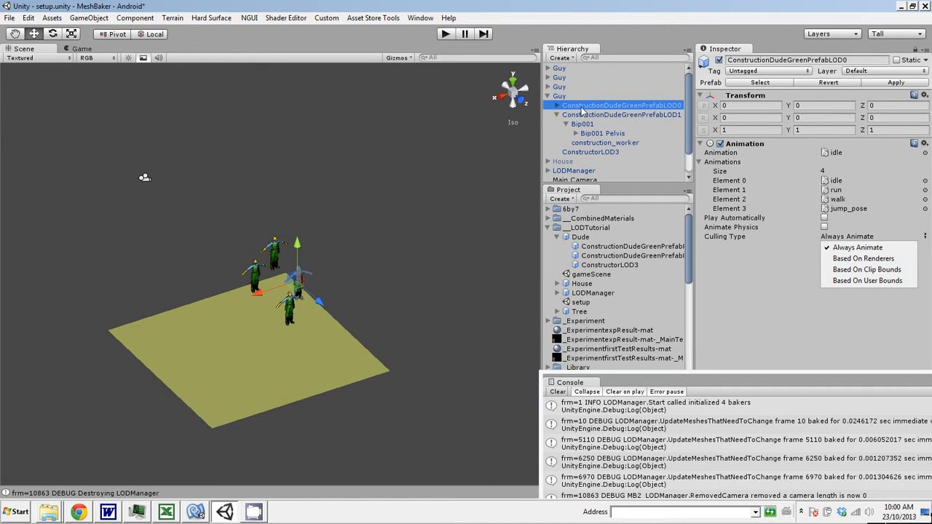
pyautogui.click(557, 106)
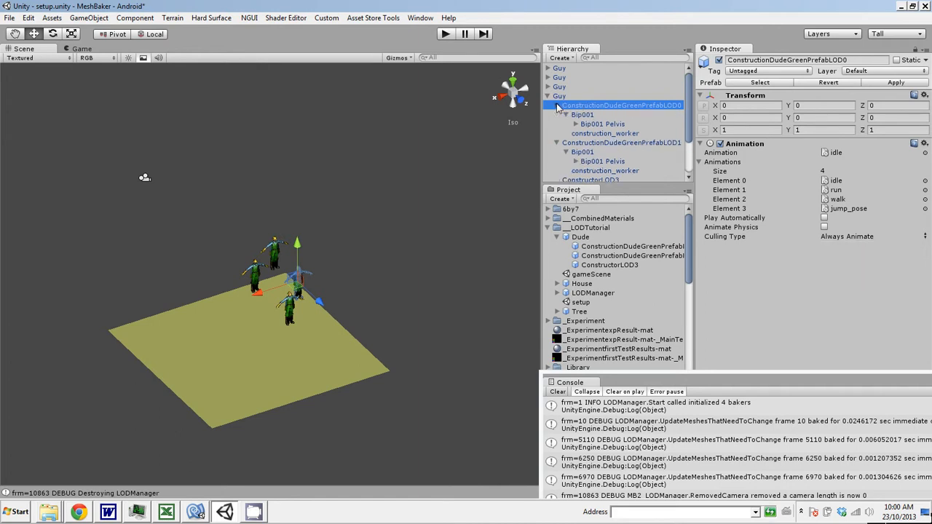
pyautogui.click(605, 132)
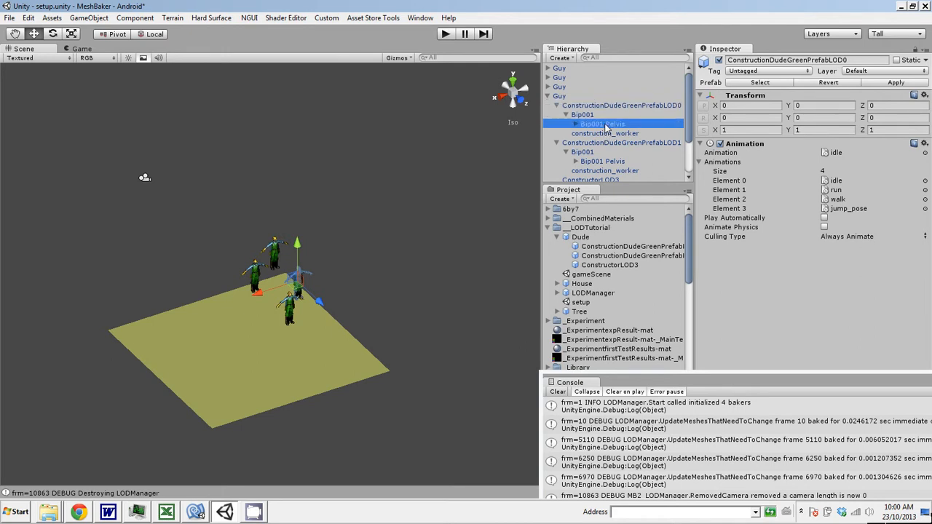
pyautogui.click(605, 107)
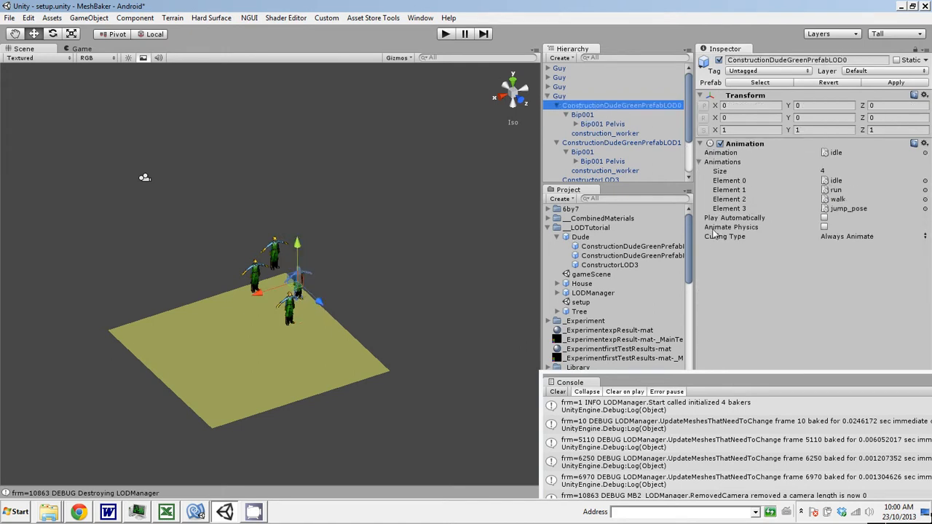
pyautogui.click(851, 239)
pyautogui.click(856, 251)
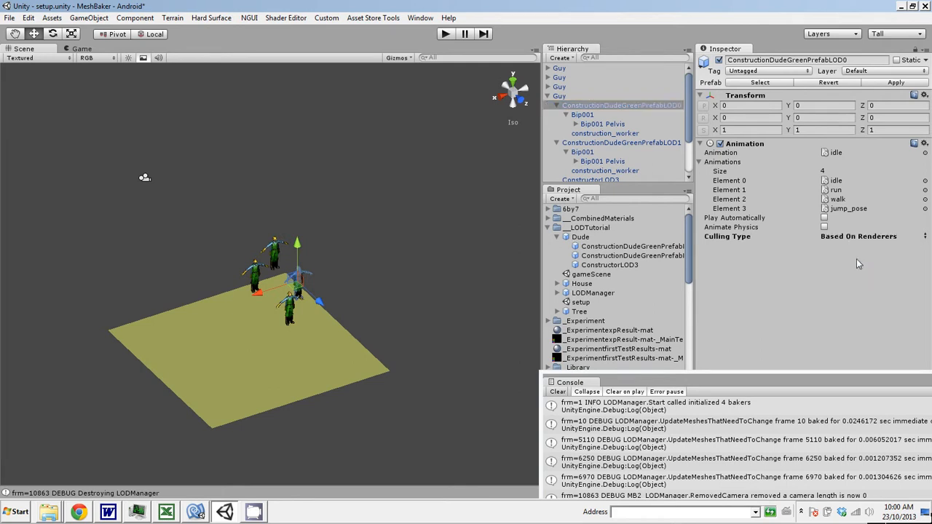
# - Review the skinned mesh renderer on LOD0's Bip001 Pelvis and set ConstructionDudeGreenPrefabLOD0's Culling Type to Based On Clip Bounds
pyautogui.click(593, 125)
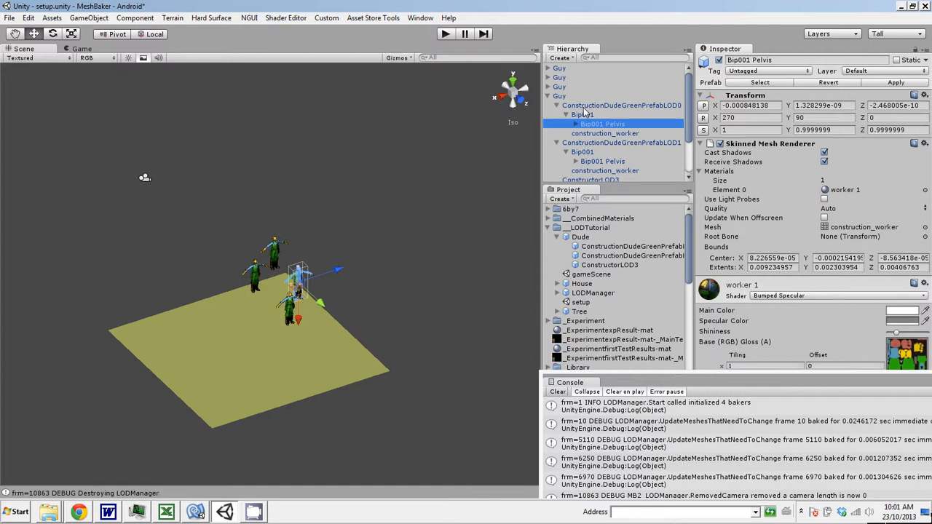
pyautogui.click(585, 106)
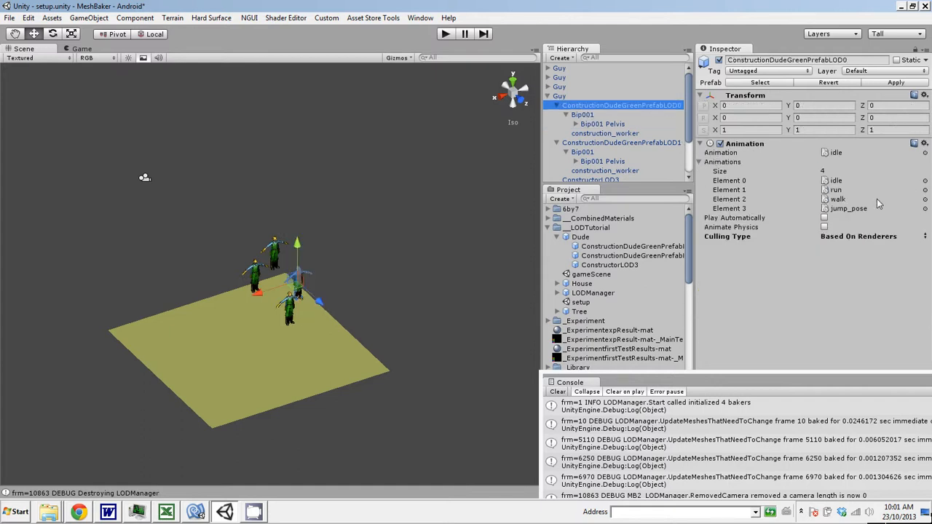
pyautogui.click(860, 237)
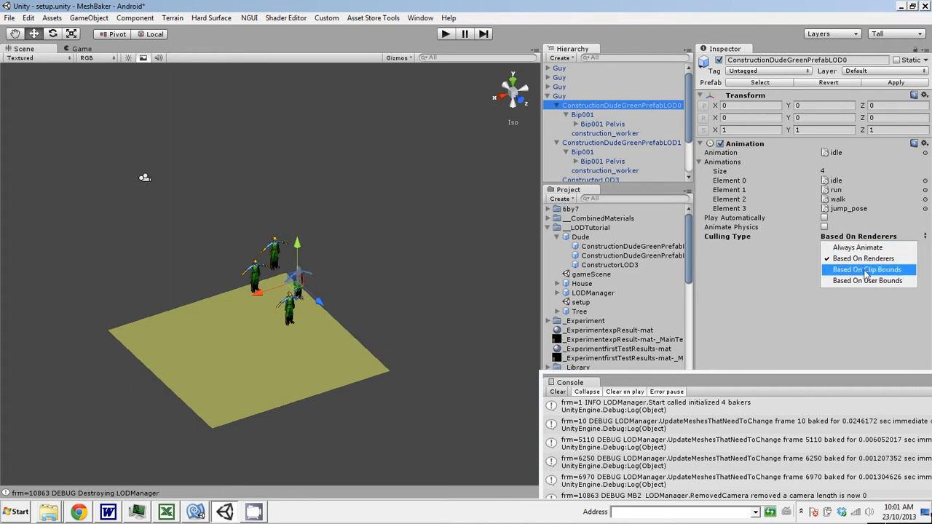
pyautogui.click(865, 271)
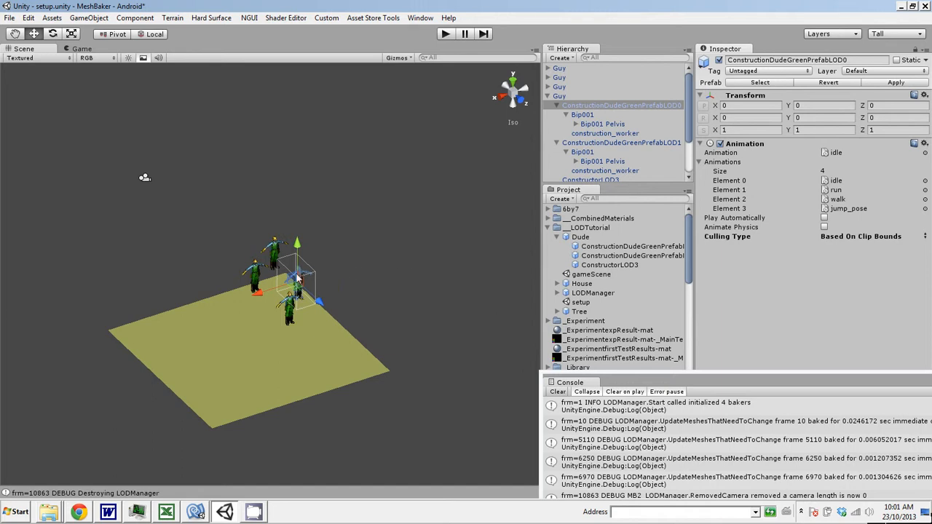
# - Set the animation Culling Type of ConstructionDudeGreenPrefabLOD1 in the fourth Guy to Based On Clip Bounds
pyautogui.click(595, 144)
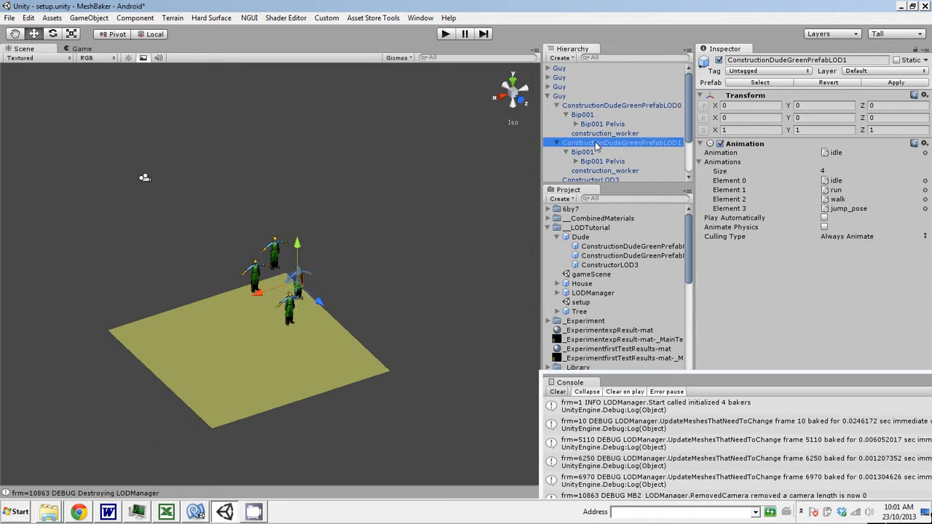
pyautogui.click(835, 238)
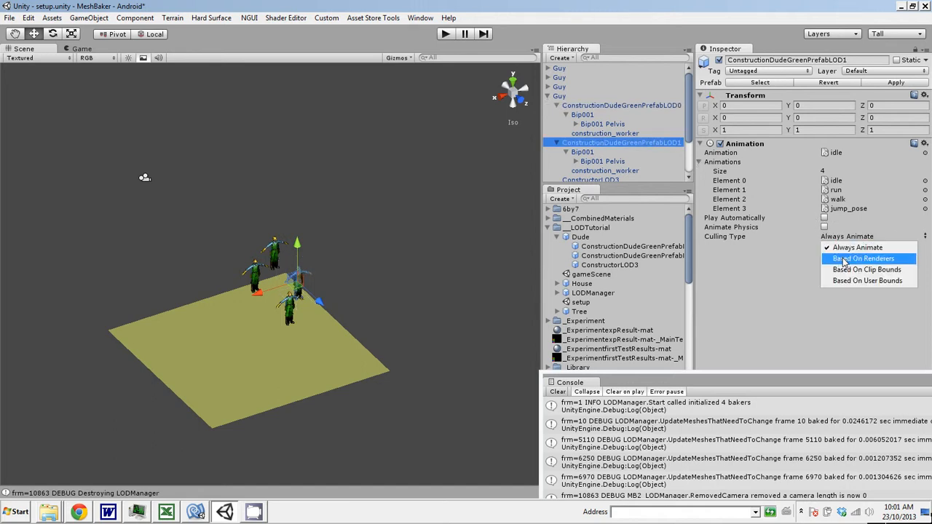
pyautogui.click(850, 270)
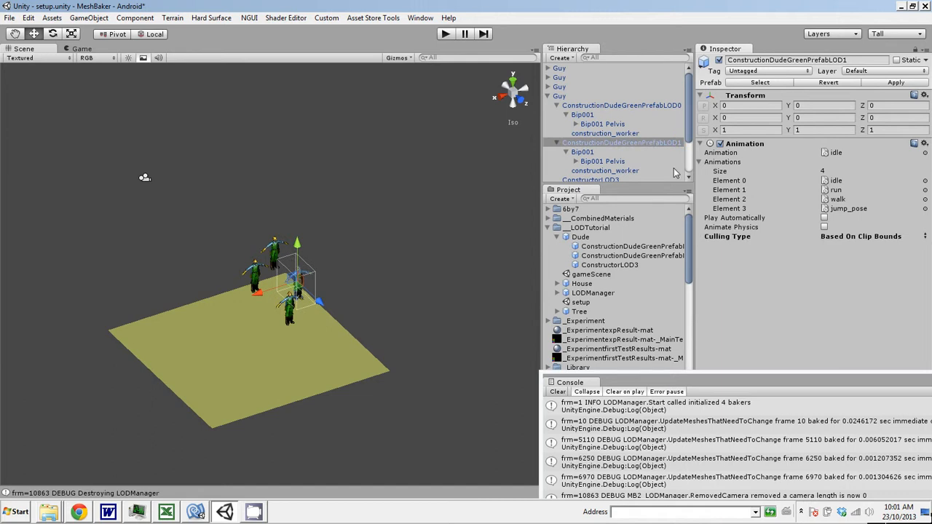
# - Change the Culling Type of the fourth Guy's ConstructionDudeGreenPrefabLOD0 to Based On User Bounds
pyautogui.click(594, 107)
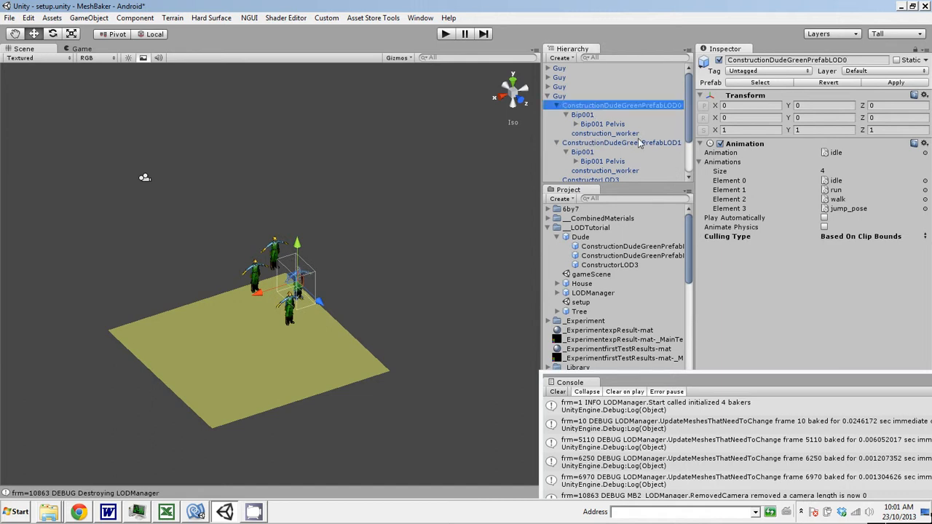
pyautogui.click(838, 238)
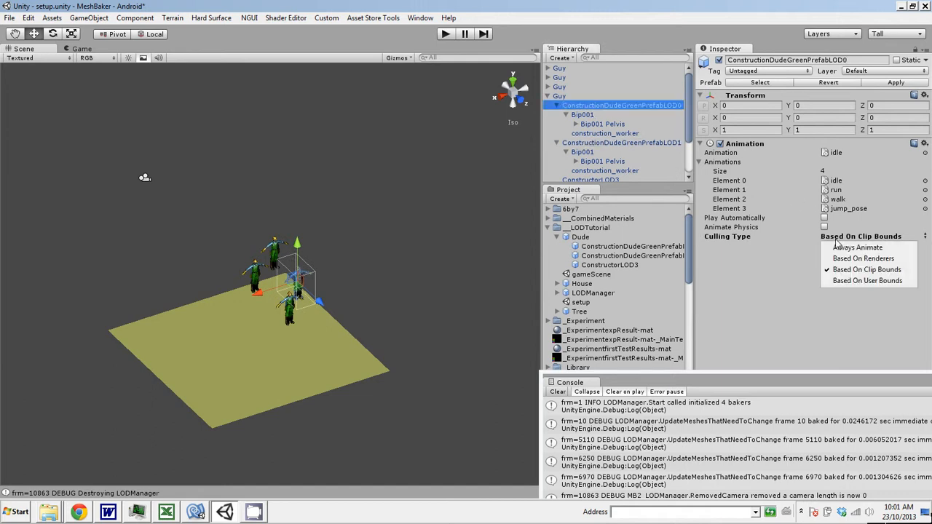
pyautogui.click(848, 281)
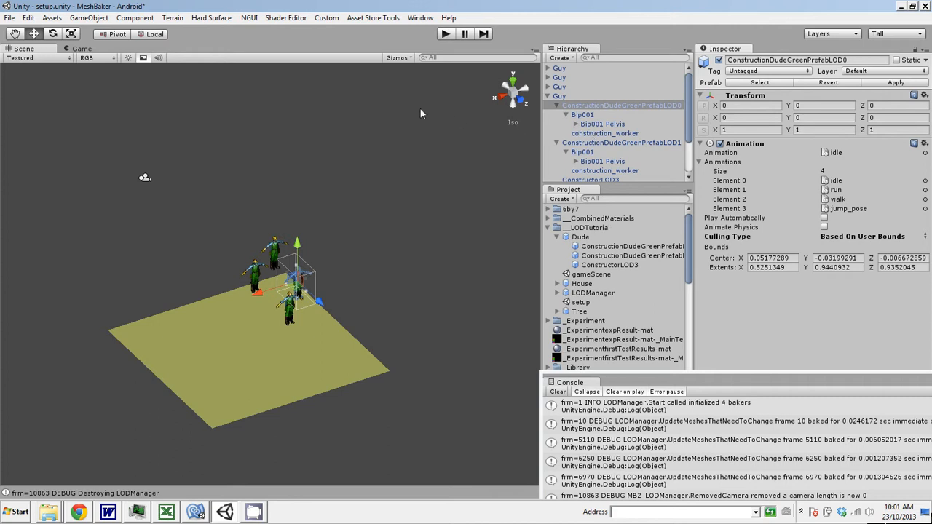
# - Run the scene in the game view to check the animation and visible skinned mesh statistics, and stop the run
pyautogui.click(91, 49)
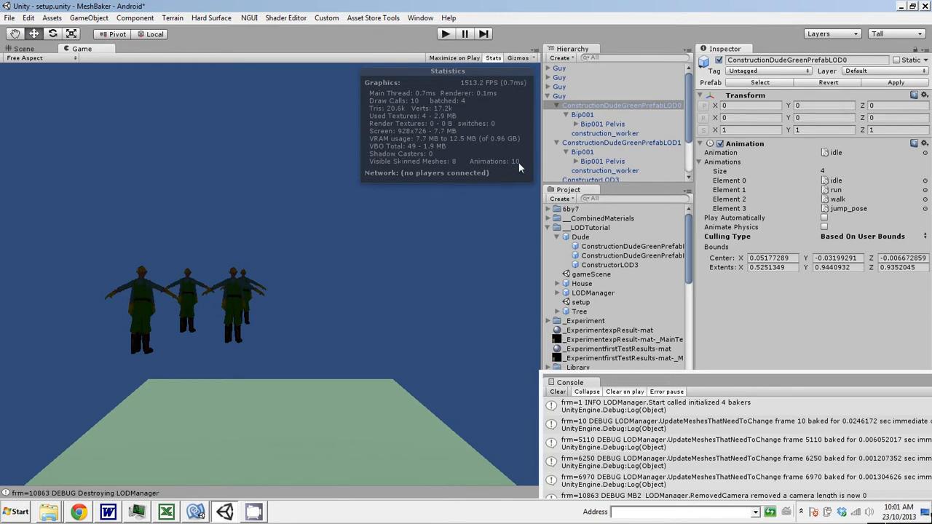
pyautogui.click(450, 34)
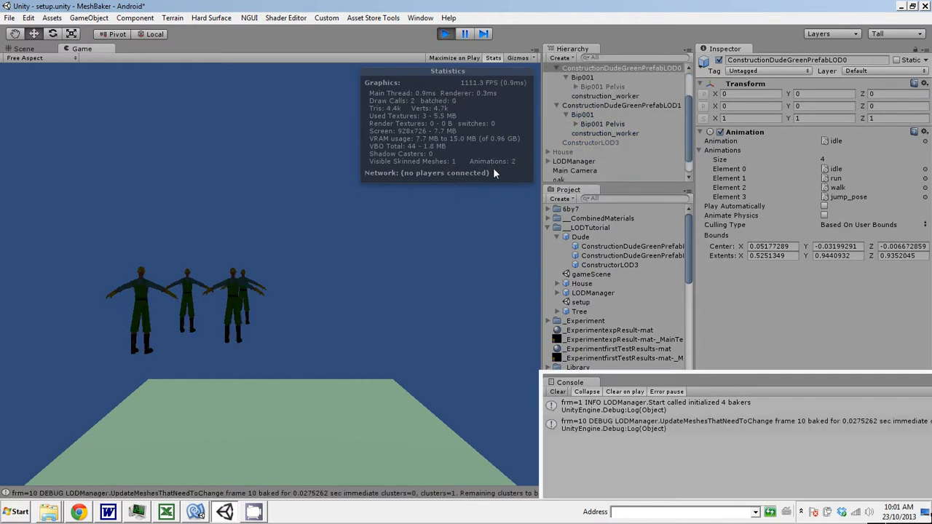
pyautogui.click(445, 34)
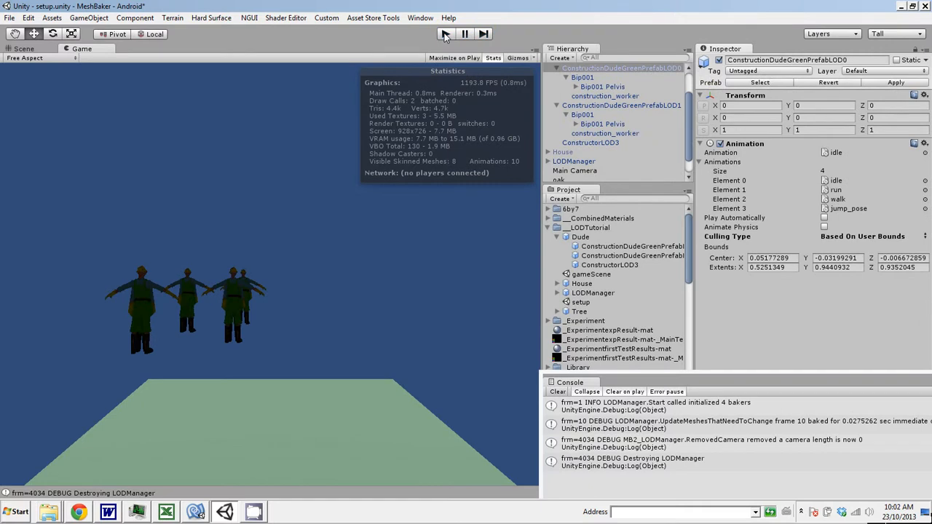
# - Set the Culling Type of both ConstructionDudeGreenPrefabLOD0 and ConstructionDudeGreenPrefabLOD1 in the fourth Guy to Always Animate
pyautogui.click(867, 238)
pyautogui.click(868, 248)
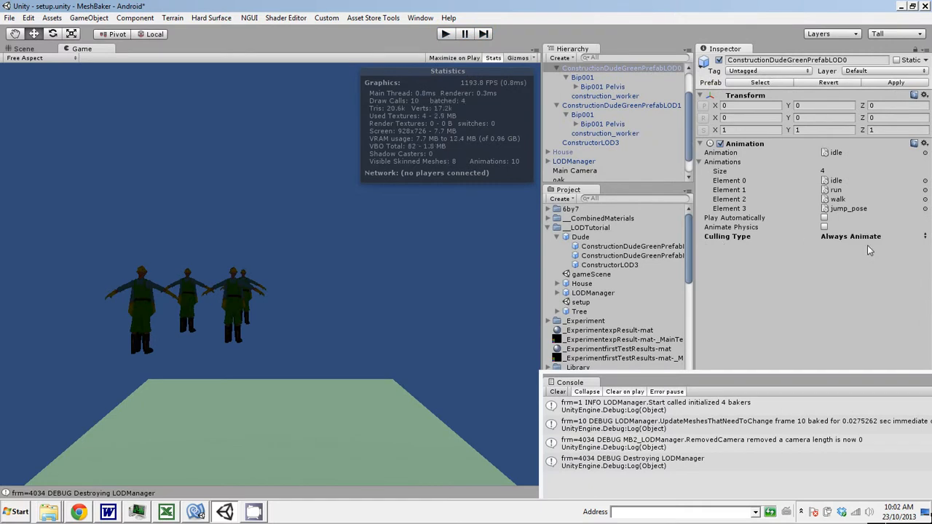
pyautogui.click(591, 106)
pyautogui.click(865, 238)
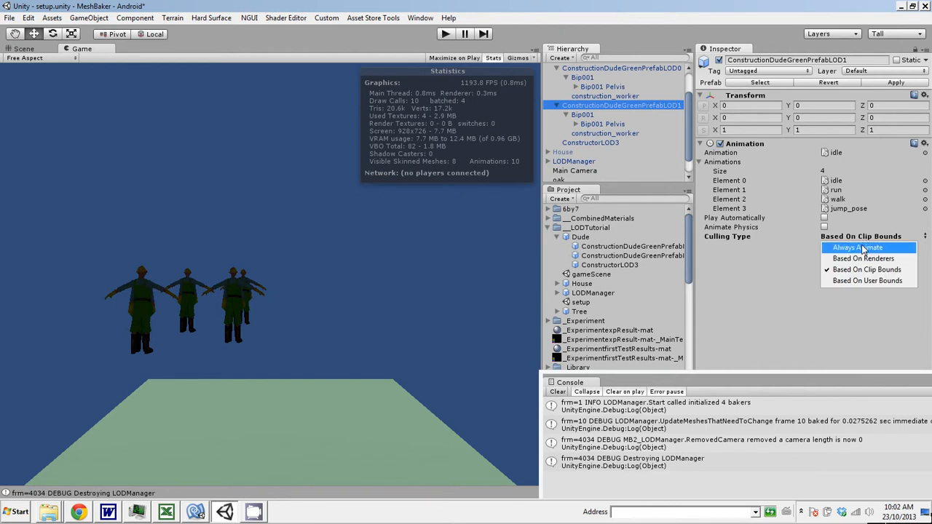
pyautogui.click(863, 250)
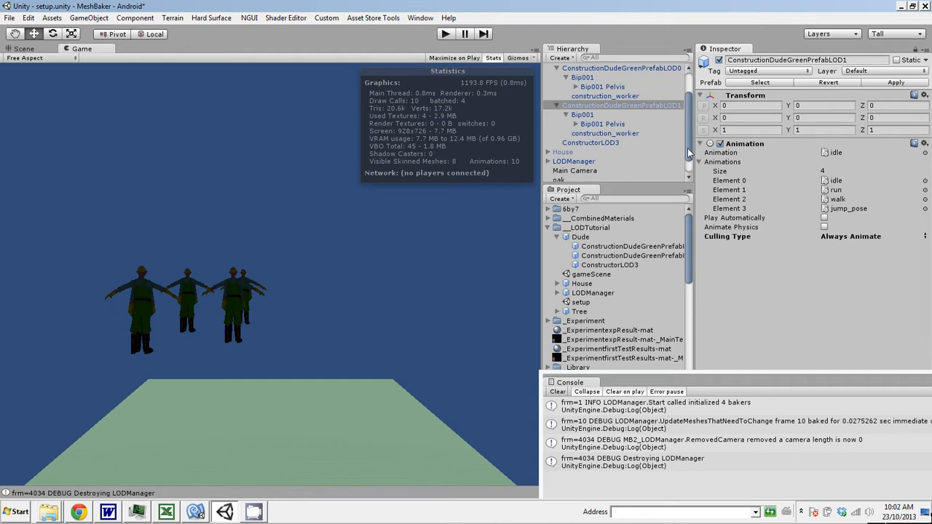
# - Duplicate all four Guy objects together in the scene
pyautogui.scroll(3, 585, 102)
pyautogui.click(548, 97)
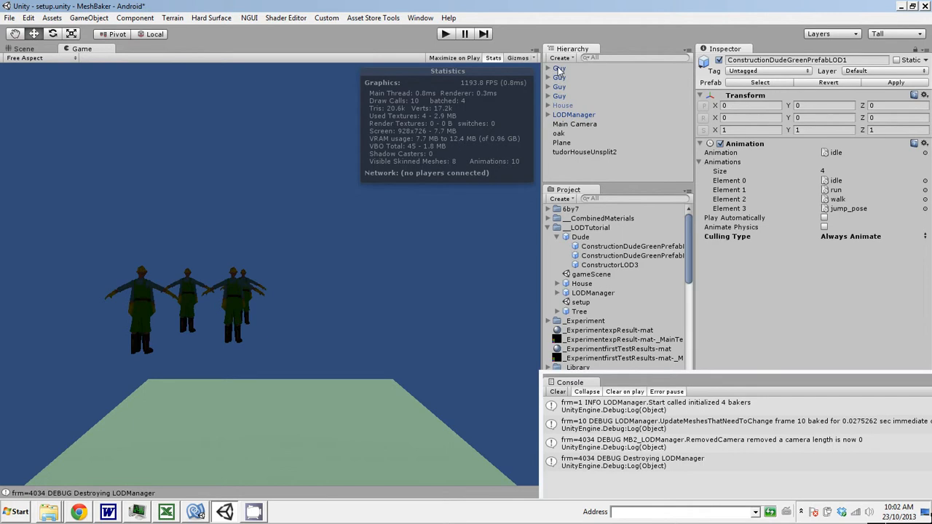
pyautogui.click(560, 68)
pyautogui.keyDown('shift'); pyautogui.click(561, 96); pyautogui.keyUp('shift')
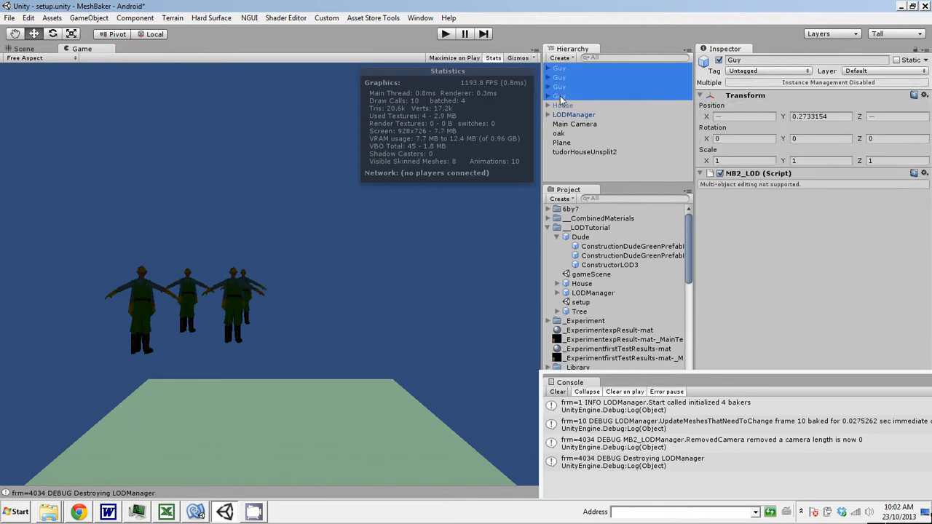
pyautogui.hotkey('ctrl', 'd')
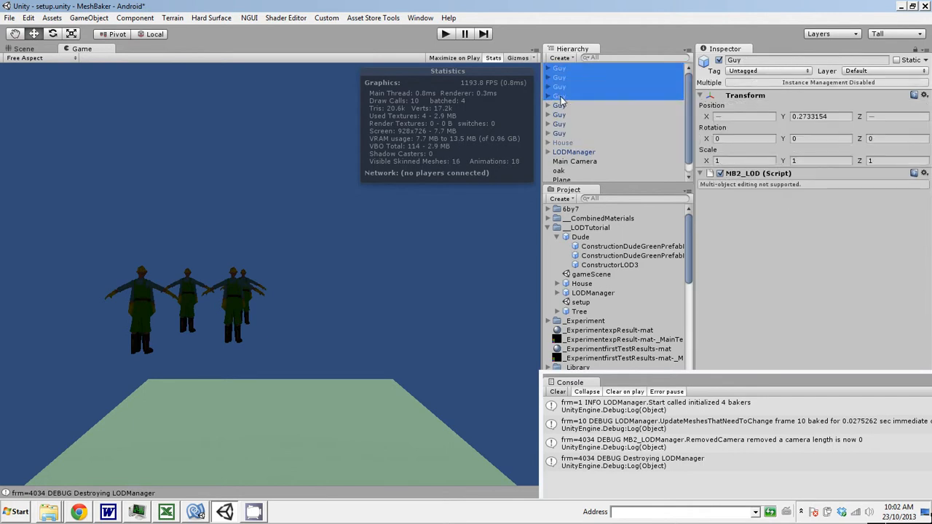
# - Move the copied group of Guys along the X axis, duplicate it once more and space the three groups of four apart
pyautogui.click(33, 48)
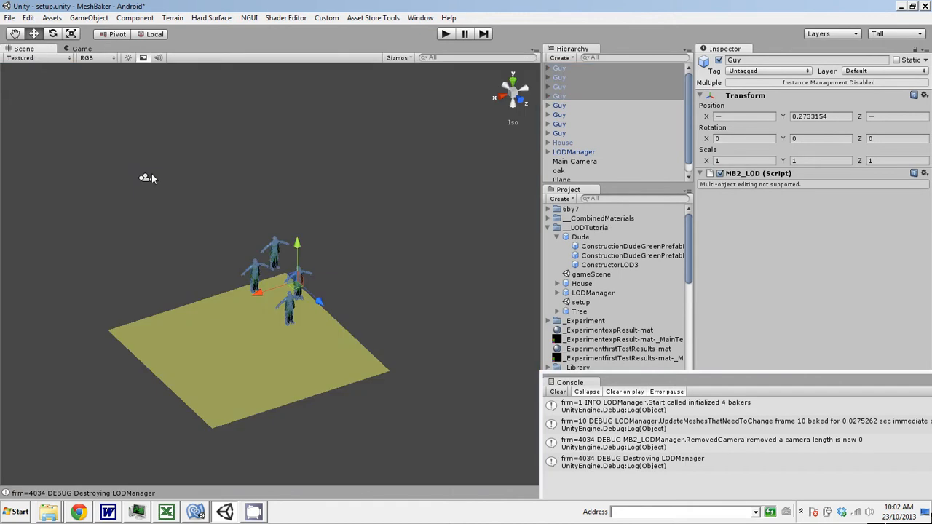
pyautogui.moveTo(258, 295); pyautogui.dragTo(76, 325)
pyautogui.hotkey('ctrl', 'd')
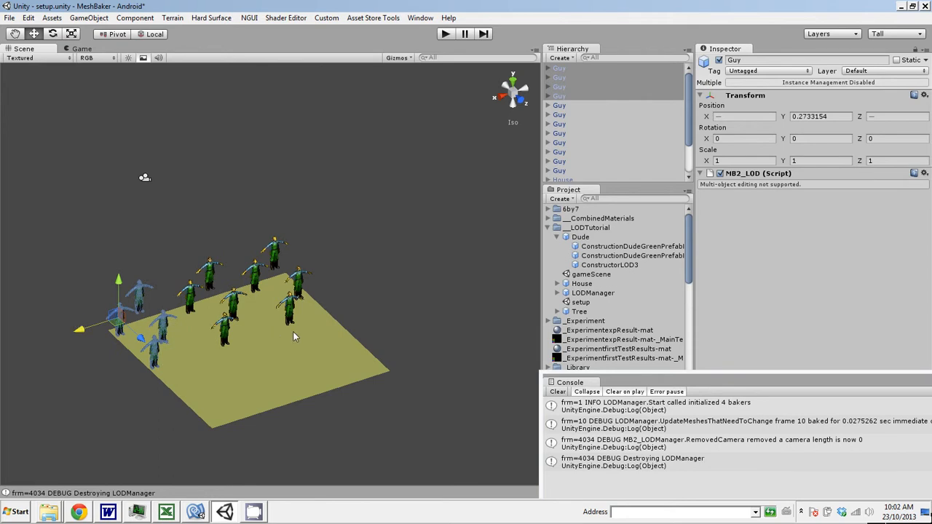
pyautogui.keyDown('alt'); pyautogui.moveTo(323, 368); pyautogui.dragTo(276, 342); pyautogui.keyUp('alt')
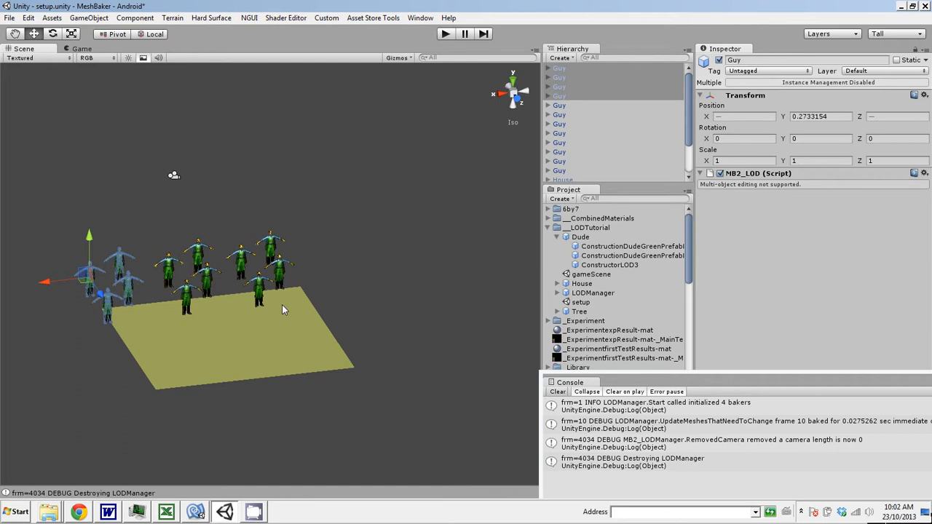
# - Set the size of the Max Number Per Level list in Baker 3 of the LODManager to 2
pyautogui.click(687, 133)
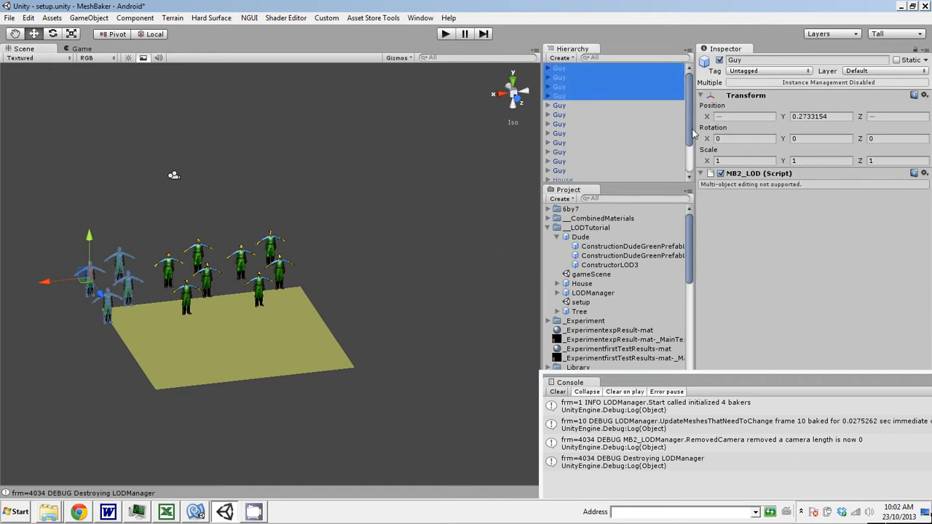
pyautogui.moveTo(693, 132); pyautogui.dragTo(694, 166)
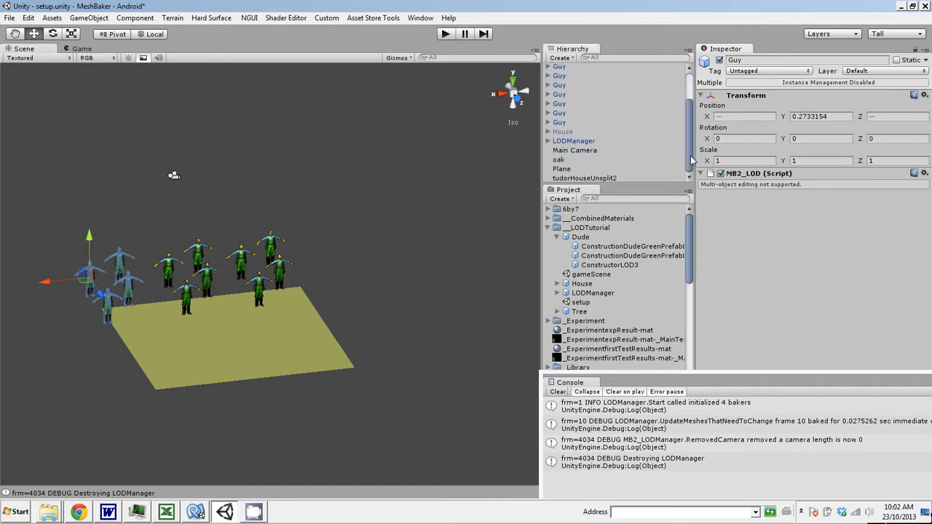
pyautogui.click(570, 143)
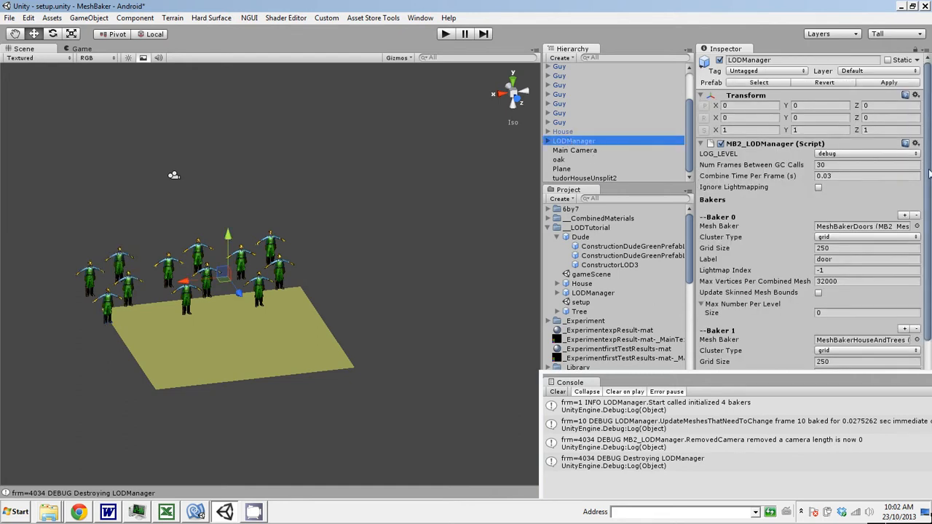
pyautogui.moveTo(929, 172); pyautogui.dragTo(929, 315)
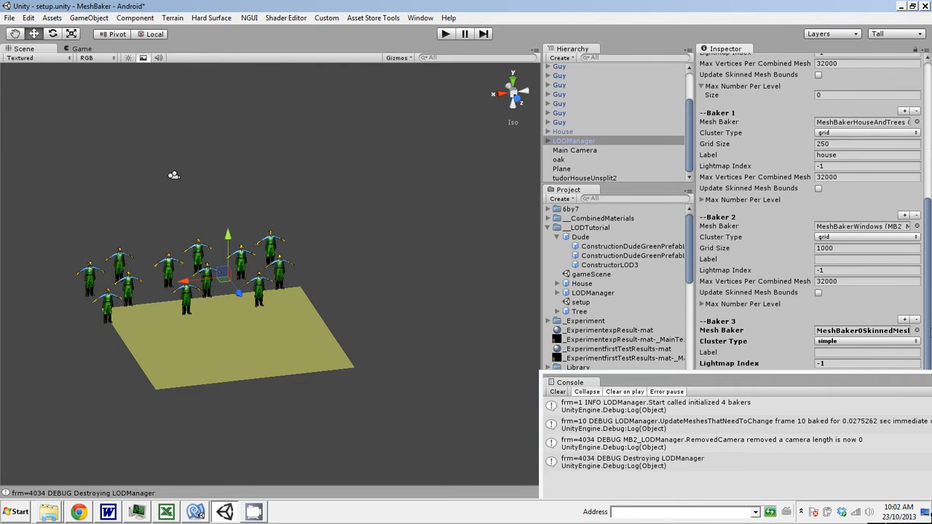
pyautogui.moveTo(846, 382); pyautogui.dragTo(659, 466)
pyautogui.click(704, 397)
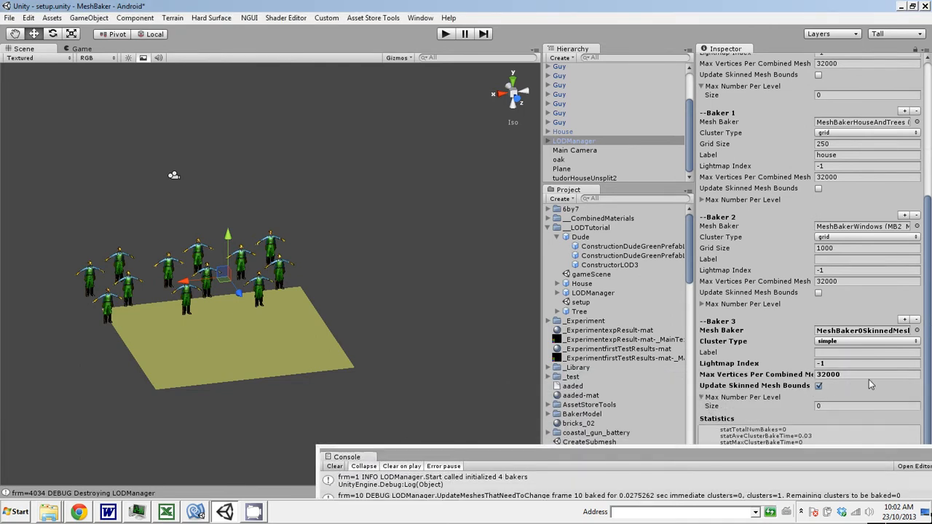
pyautogui.click(832, 406)
pyautogui.write('2')
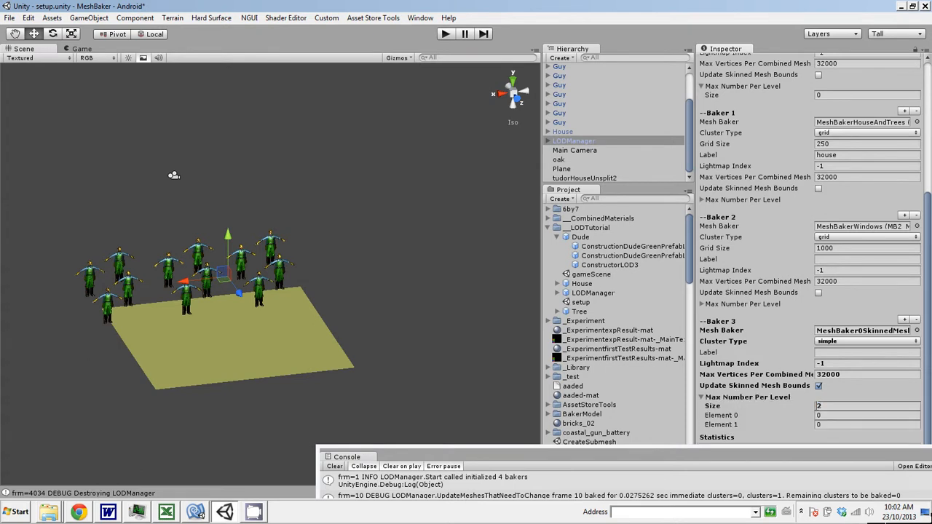
# - Limit Baker 3's levels by setting Element 0 to 2 and Element 1 to 3
pyautogui.click(817, 416)
pyautogui.write('2')
pyautogui.click(821, 427)
pyautogui.write('2')
# - Run the scene, examine in the scene view which detail level each Guy uses, and stop the run
pyautogui.click(444, 35)
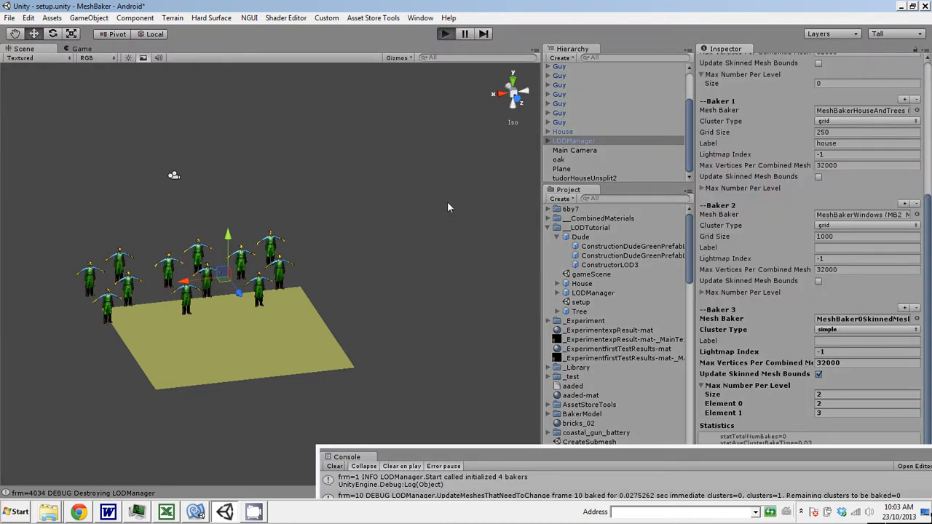
pyautogui.click(24, 49)
pyautogui.scroll(4, 266, 276)
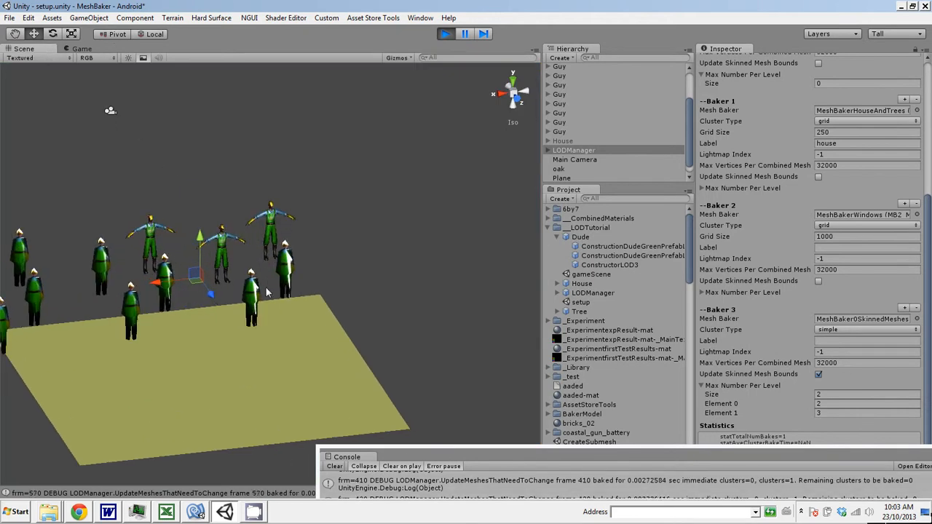
pyautogui.moveTo(266, 299); pyautogui.dragTo(292, 285, button='middle')
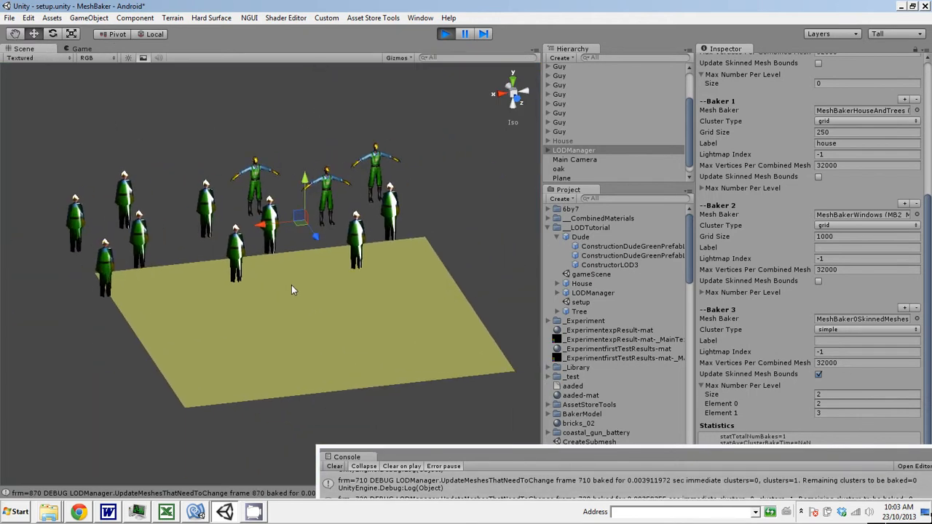
pyautogui.scroll(3, 292, 284)
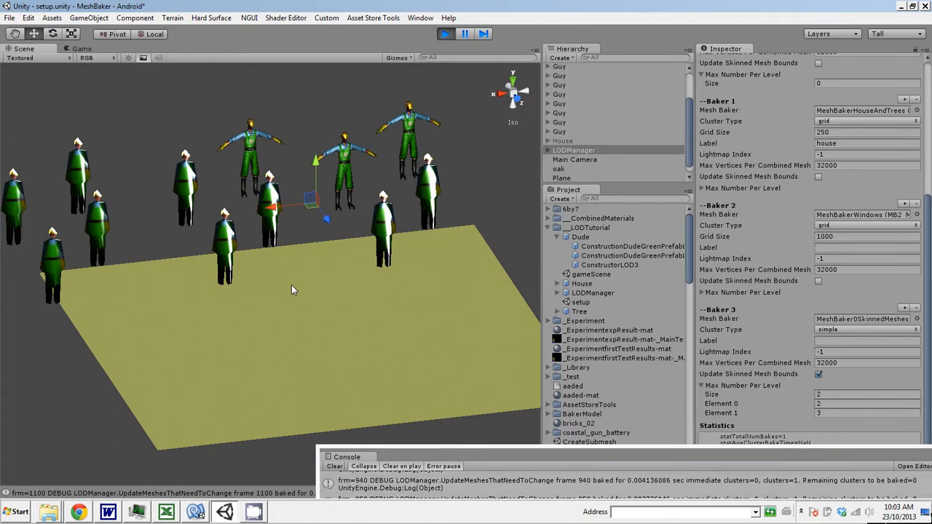
pyautogui.click(448, 35)
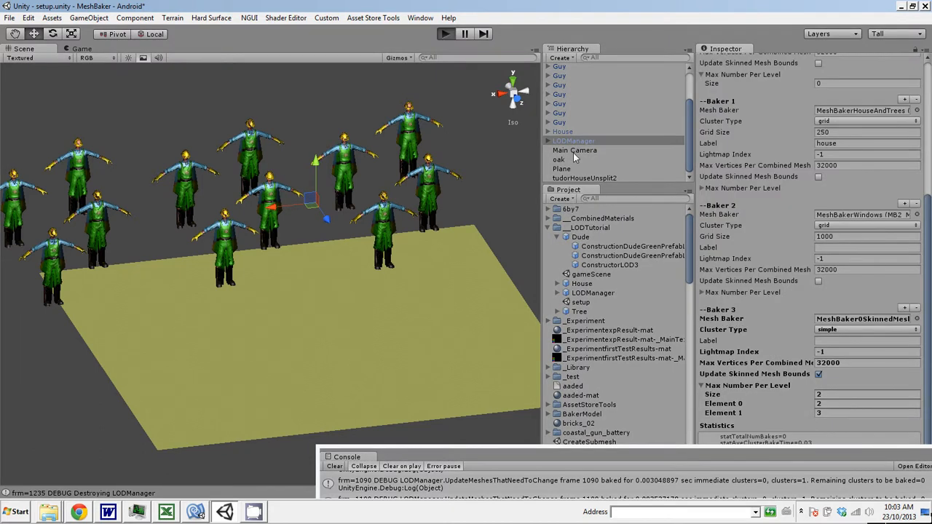
# - Run the scene again, move the Main Camera along Z and X near the Guys to watch their detail levels switch, and stop the run
pyautogui.hotkey('ctrl', 'p')
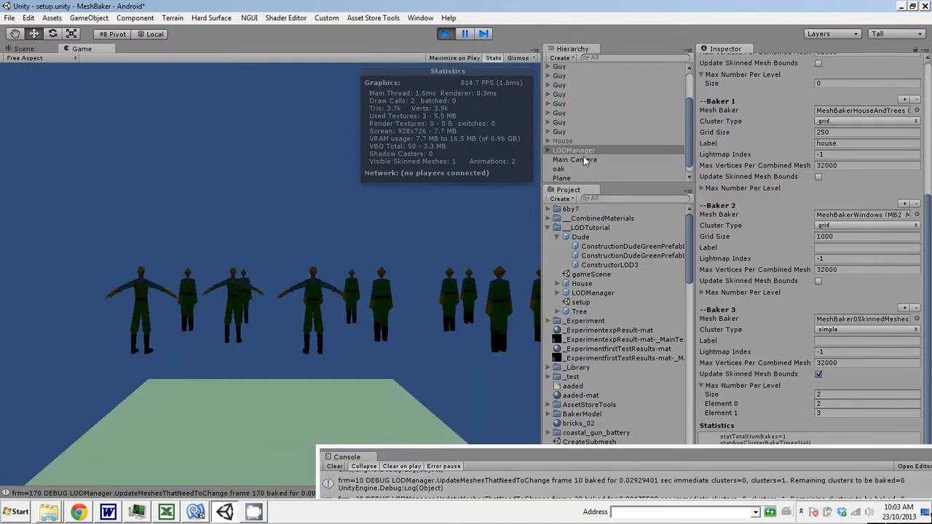
pyautogui.click(585, 160)
pyautogui.click(42, 48)
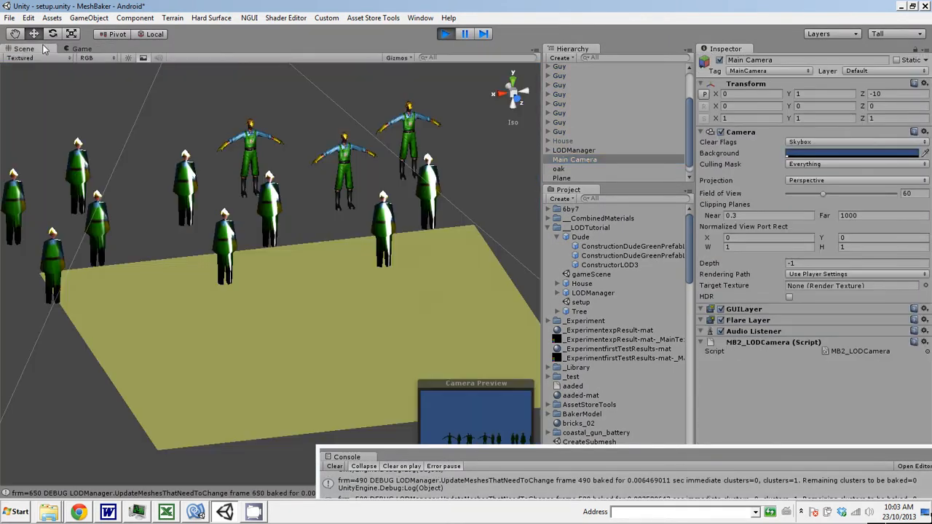
pyautogui.scroll(-5, 284, 168)
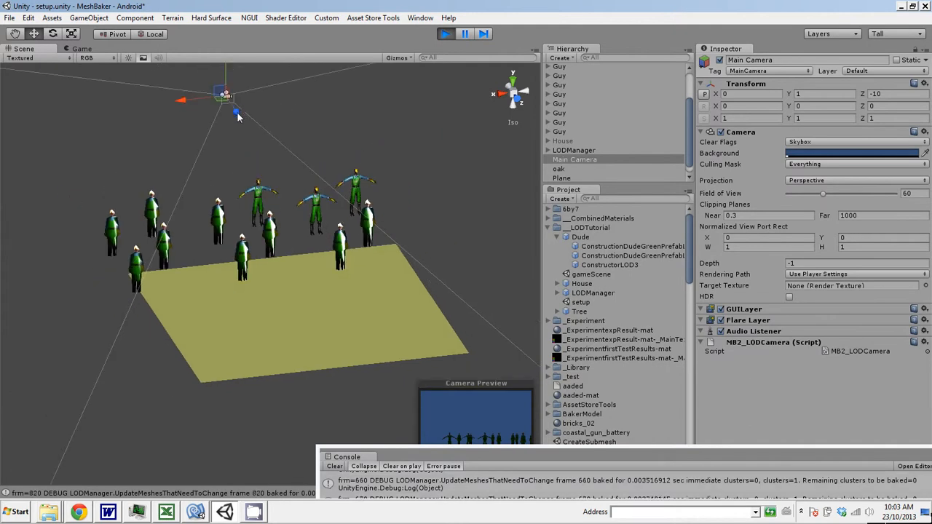
pyautogui.moveTo(254, 144); pyautogui.dragTo(235, 210)
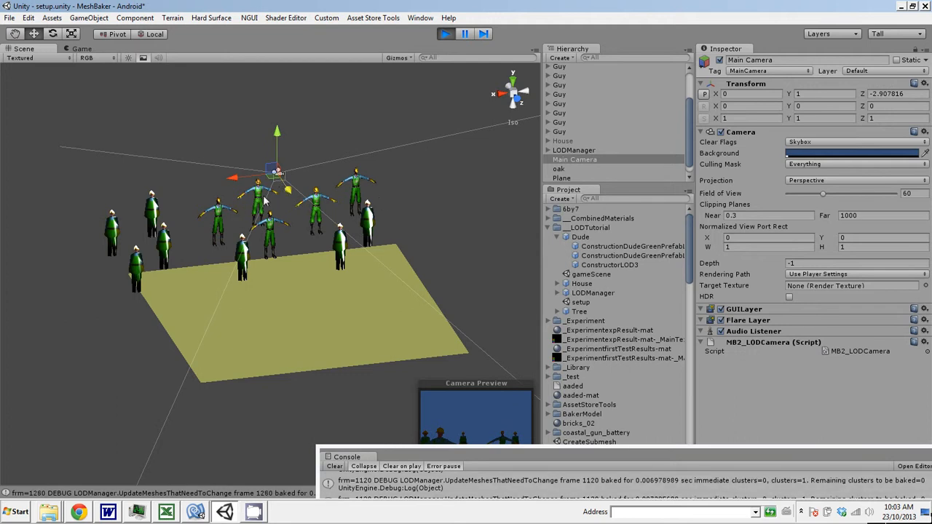
pyautogui.moveTo(236, 178); pyautogui.dragTo(199, 145)
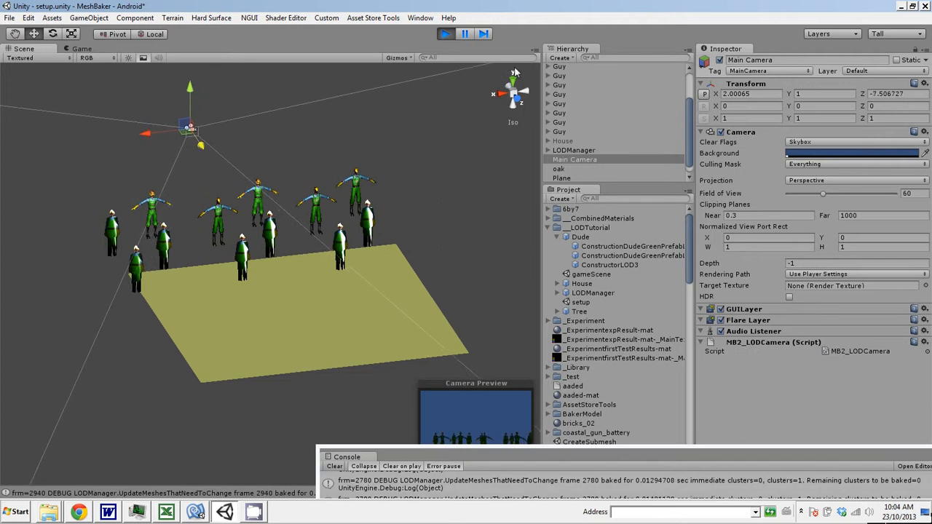
pyautogui.click(446, 35)
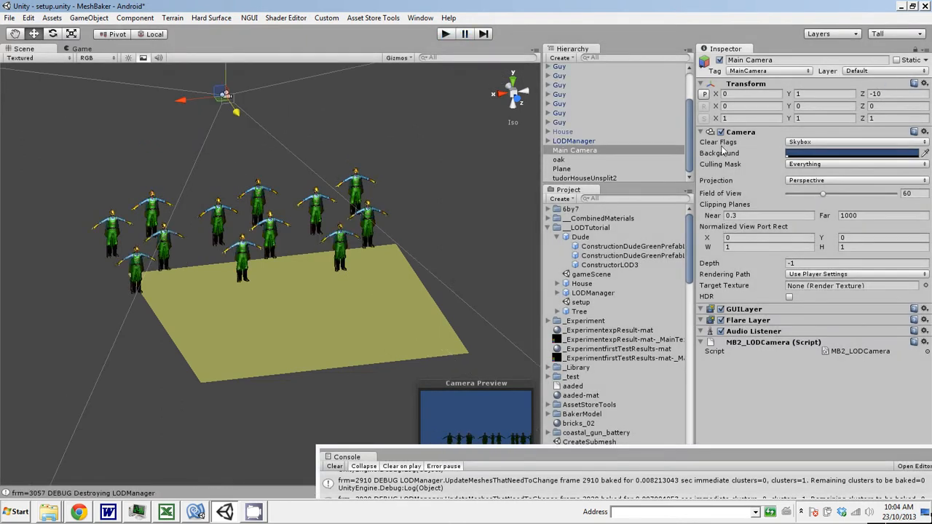
# - Extend the Max Number Per Level list in Baker 3 of the LODManager to size 3
pyautogui.click(583, 141)
pyautogui.moveTo(925, 288); pyautogui.dragTo(883, 425)
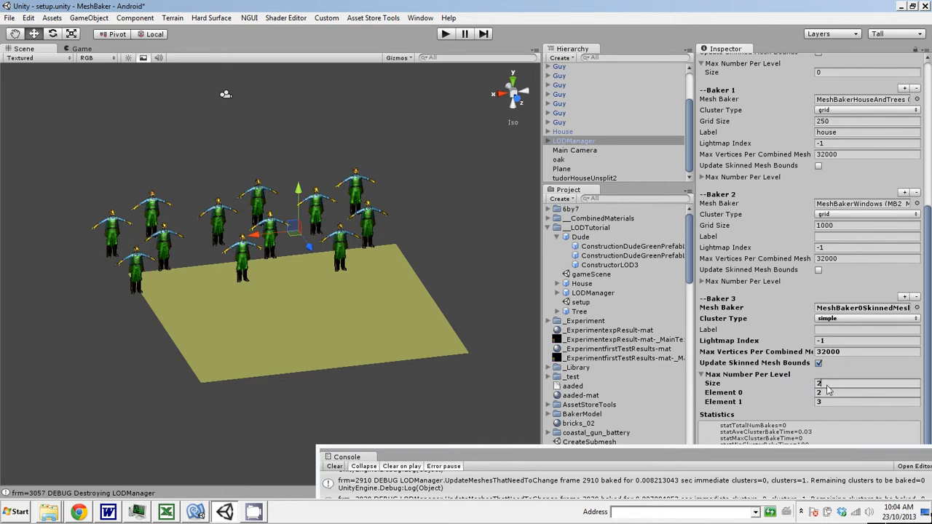
pyautogui.doubleClick(818, 384)
pyautogui.write('3')
pyautogui.press('Return')
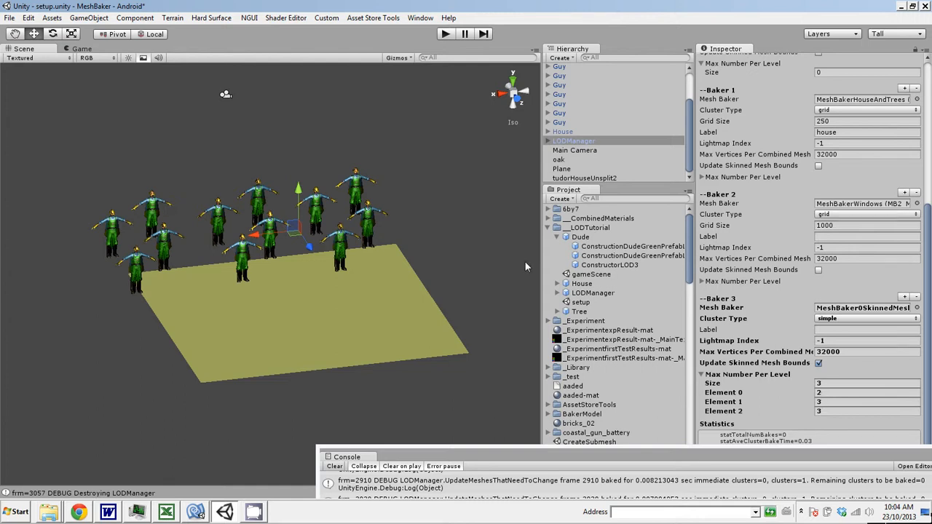
# - Run the scene and move the Main Camera to about X 1.48, Z -6.89 in the scene view to examine the Guys' levels
pyautogui.click(444, 37)
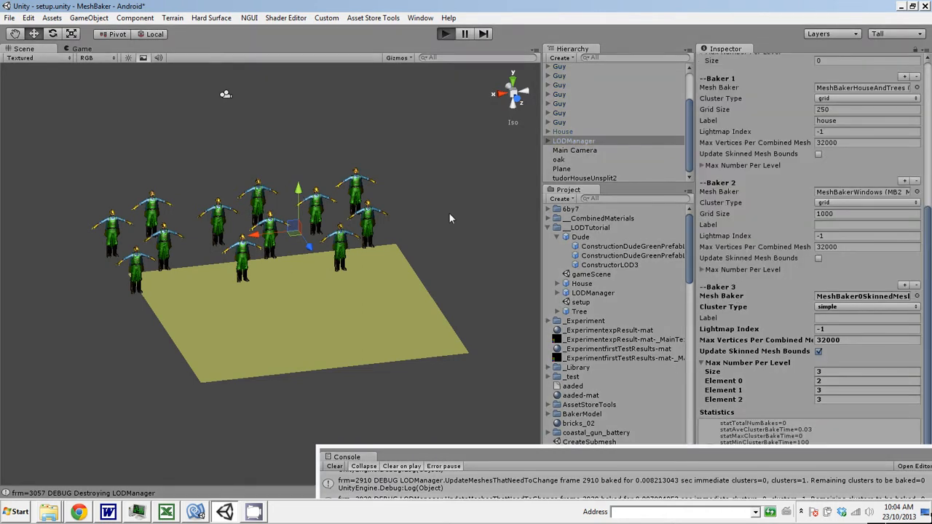
pyautogui.click(24, 48)
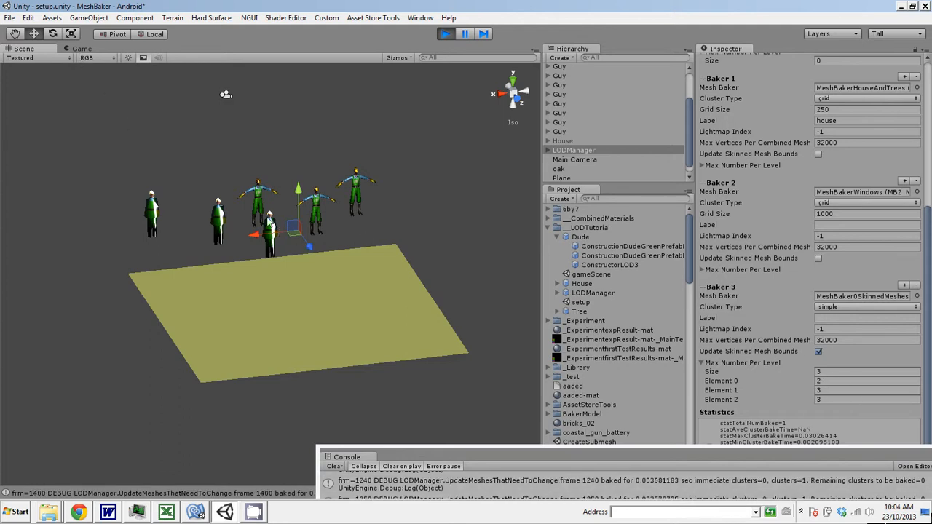
pyautogui.click(693, 156)
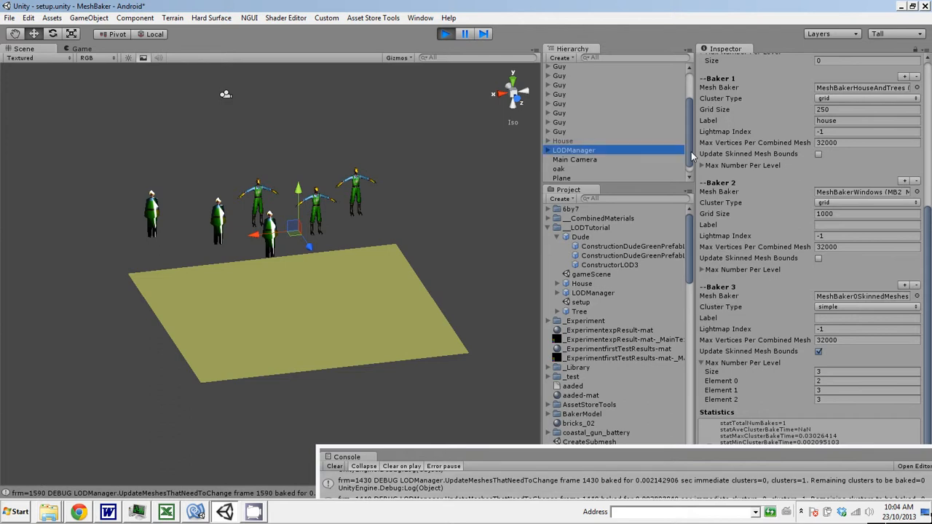
pyautogui.moveTo(692, 153)
pyautogui.mouseDown()
pyautogui.moveTo(691, 166)
pyautogui.moveTo(691, 149)
pyautogui.moveTo(694, 158)
pyautogui.mouseUp()
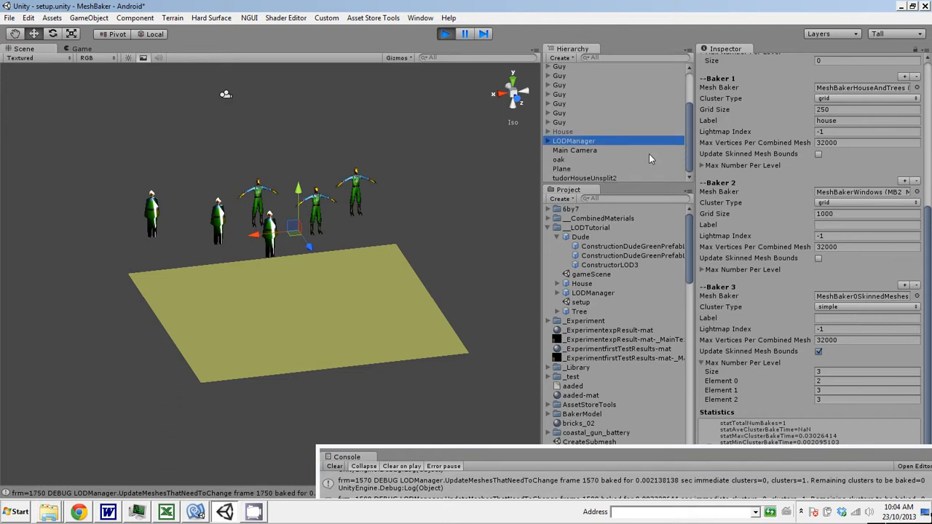
pyautogui.click(583, 150)
pyautogui.moveTo(236, 113); pyautogui.dragTo(274, 195)
pyautogui.moveTo(232, 173); pyautogui.dragTo(246, 132)
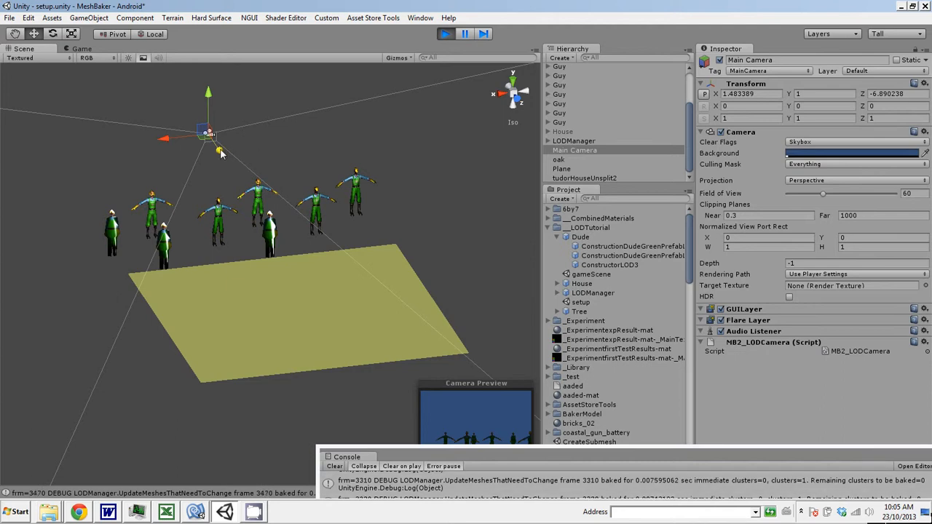
# - Move the running scene's Main Camera back and forth along Z, ending at about Z -2.24, to watch the Guys' detail levels change
pyautogui.moveTo(221, 153); pyautogui.dragTo(217, 141)
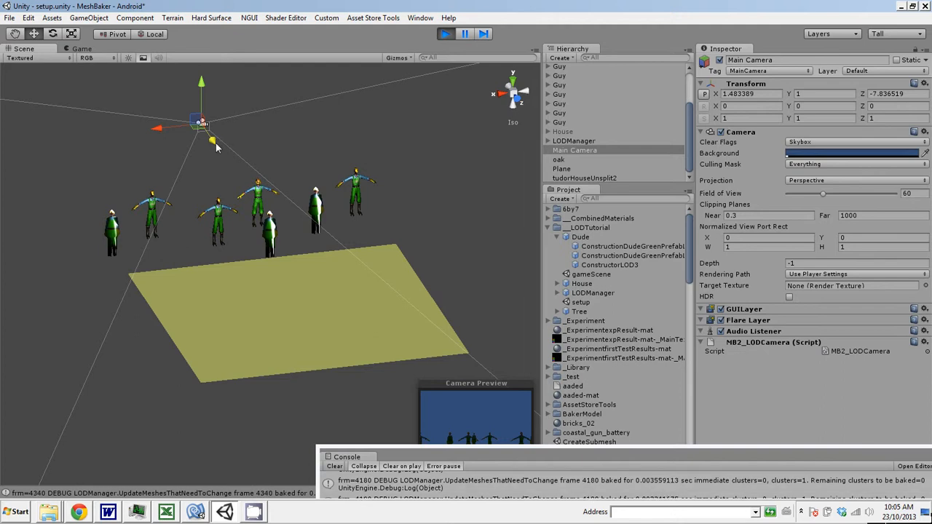
pyautogui.moveTo(216, 140); pyautogui.dragTo(277, 153)
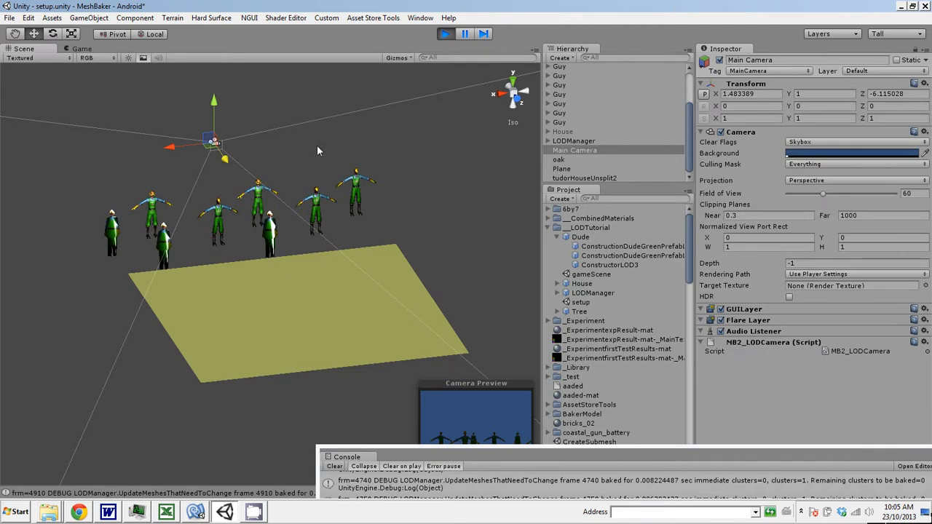
pyautogui.moveTo(225, 161); pyautogui.dragTo(240, 212)
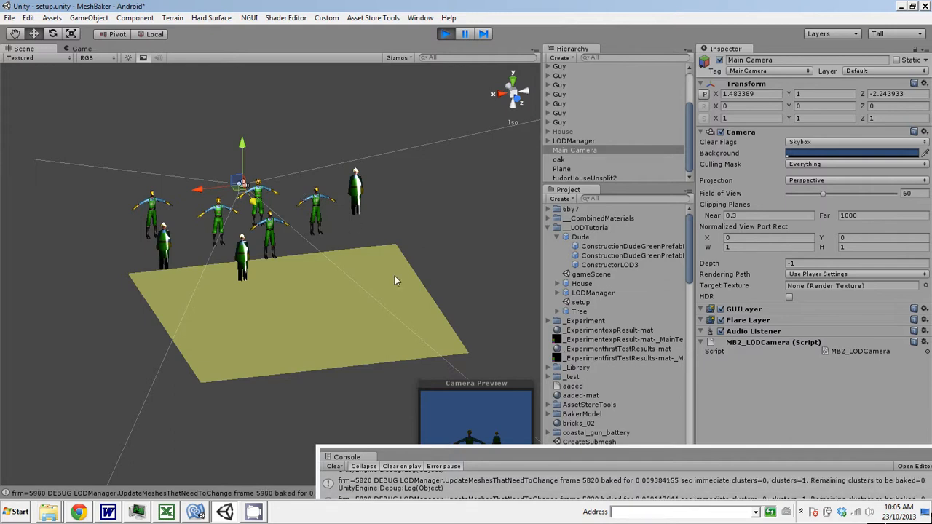
pyautogui.press('alt')
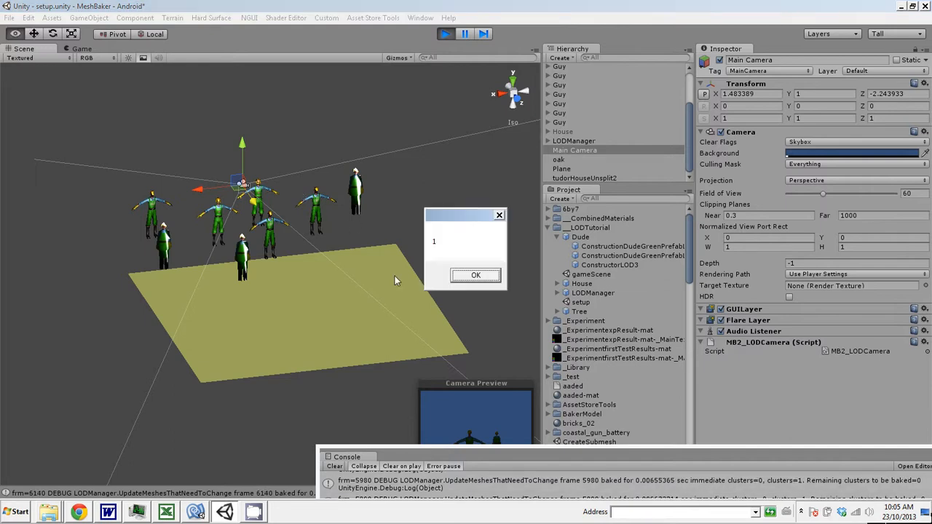